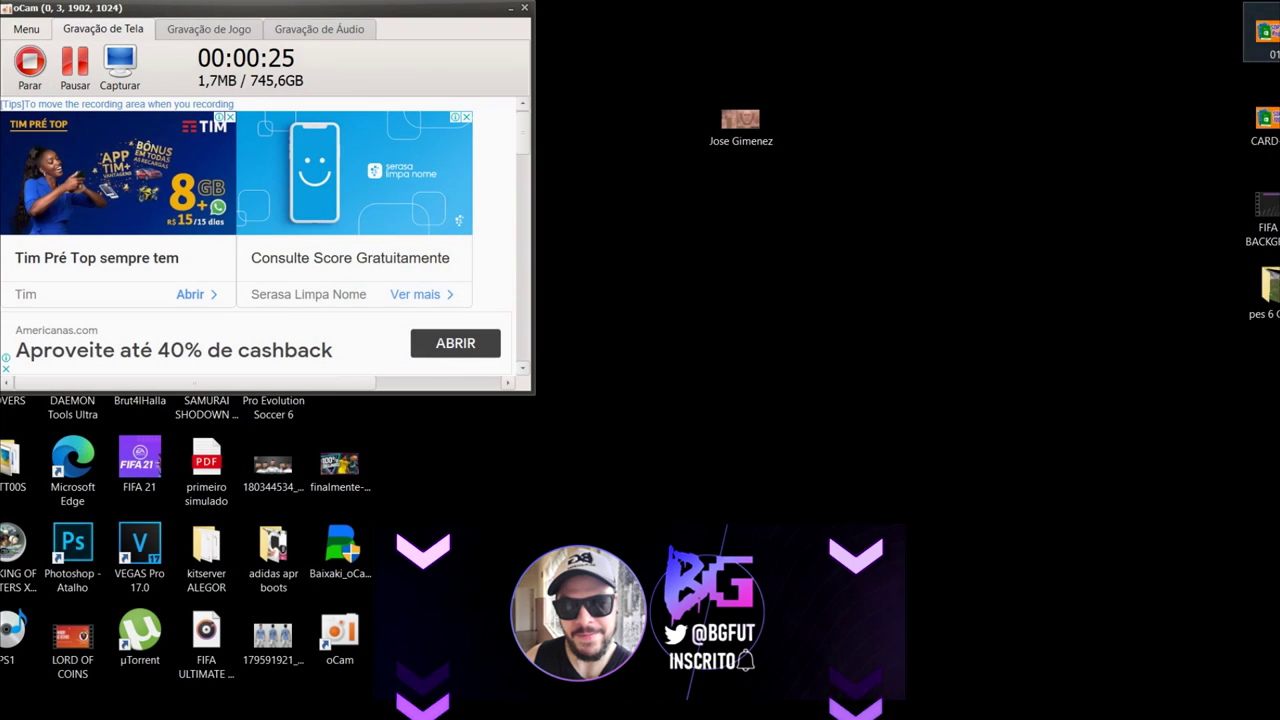
pyautogui.click(510, 9)
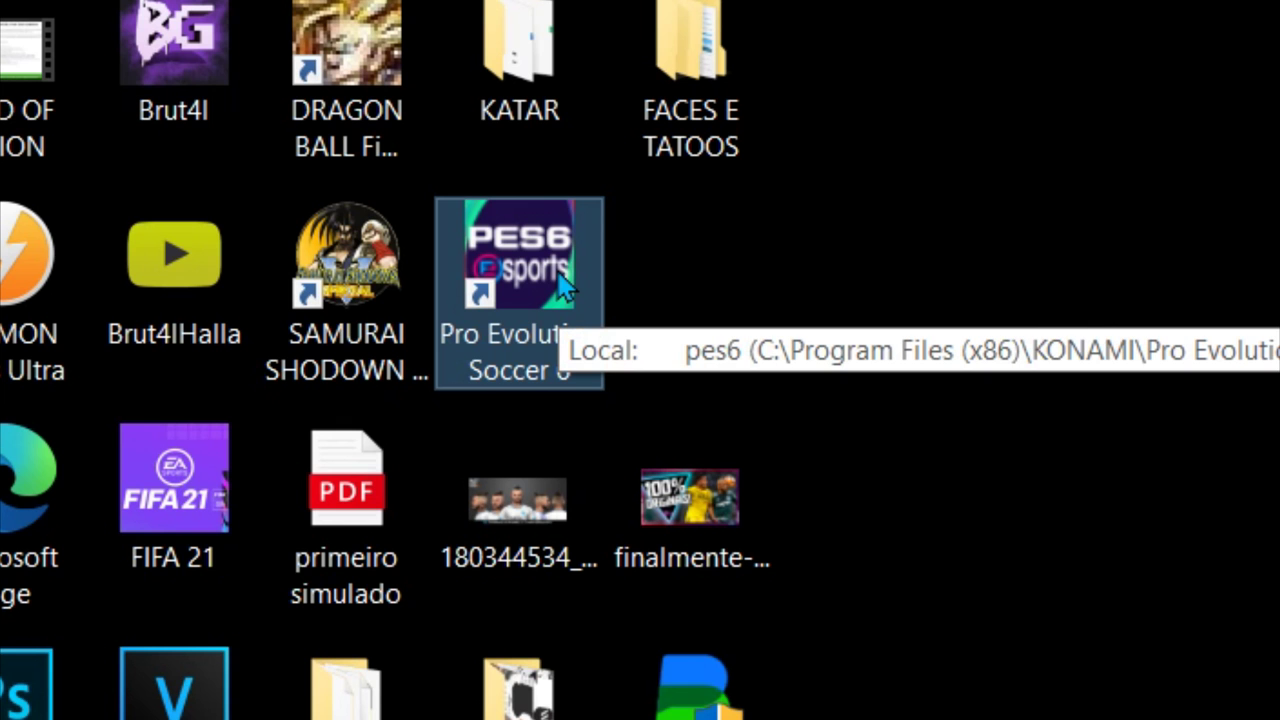
pyautogui.moveTo(548, 277); pyautogui.dragTo(621, 285)
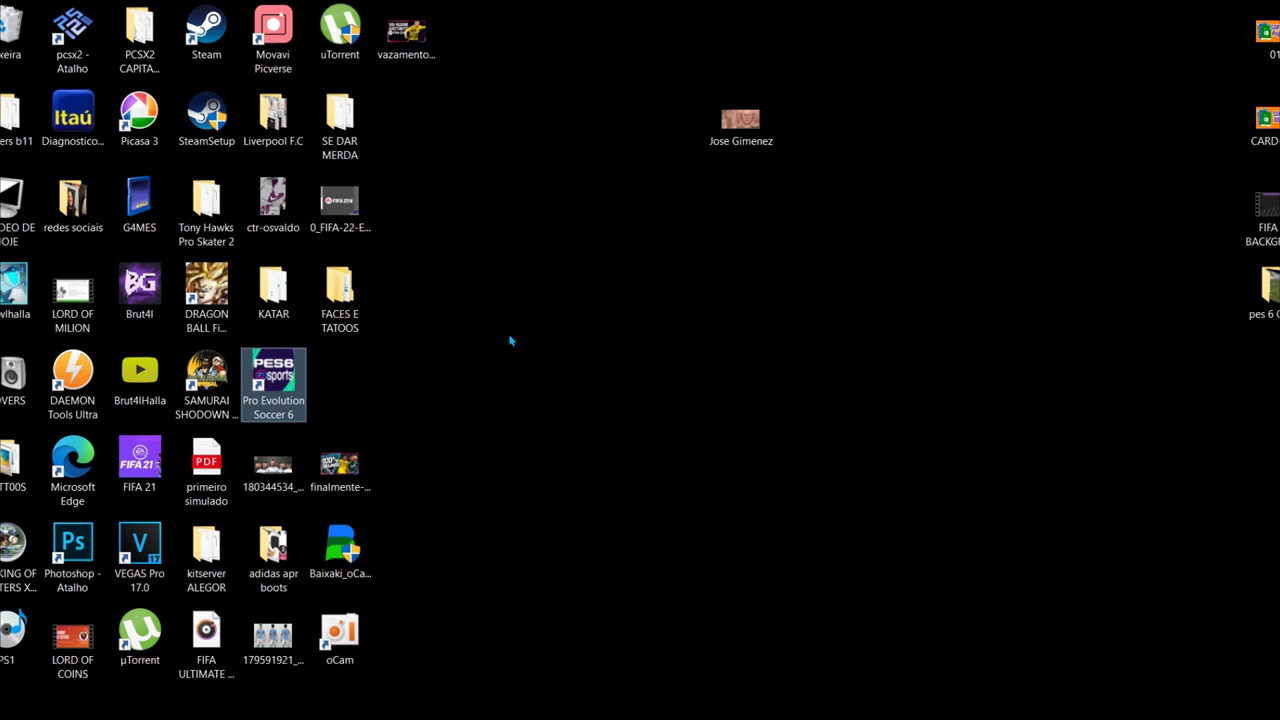
pyautogui.click(267, 377)
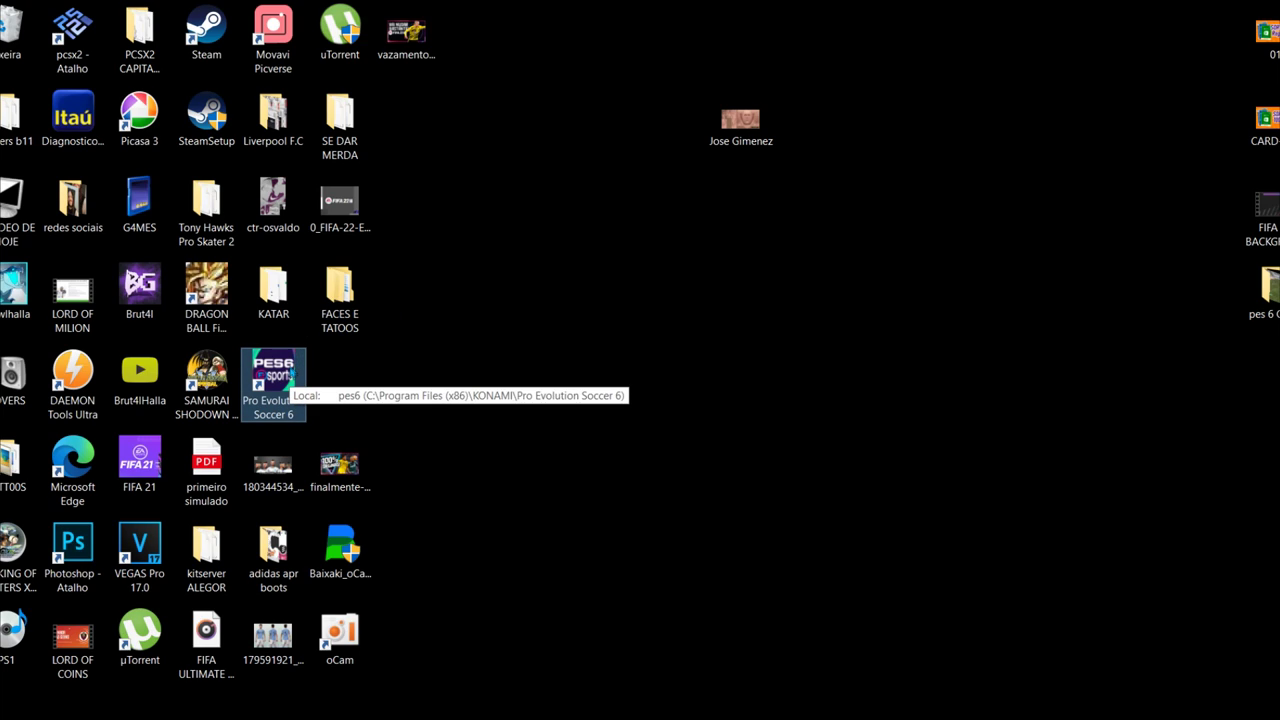
# Step: Open the kitserver ALEGOR folder and select all its loose files from afs2fs through zlib1.dll, leaving out the subfolders
pyautogui.click(212, 541)
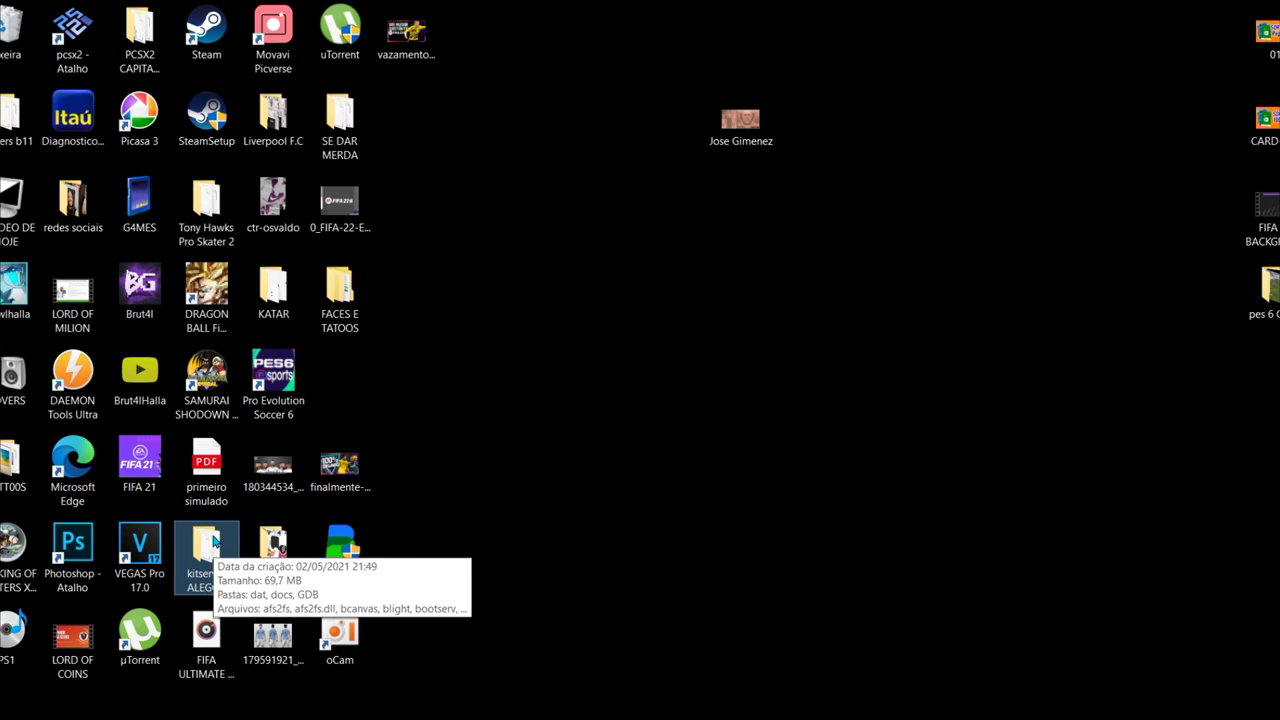
pyautogui.doubleClick(210, 543)
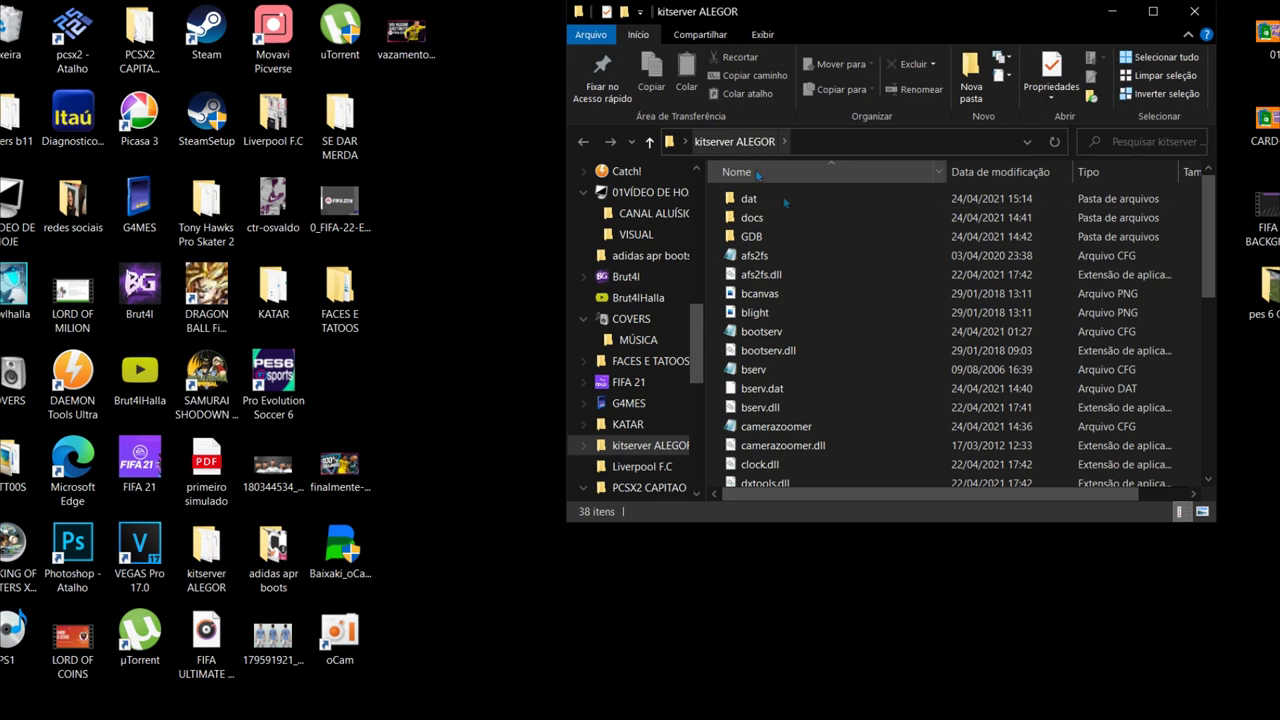
pyautogui.click(810, 260)
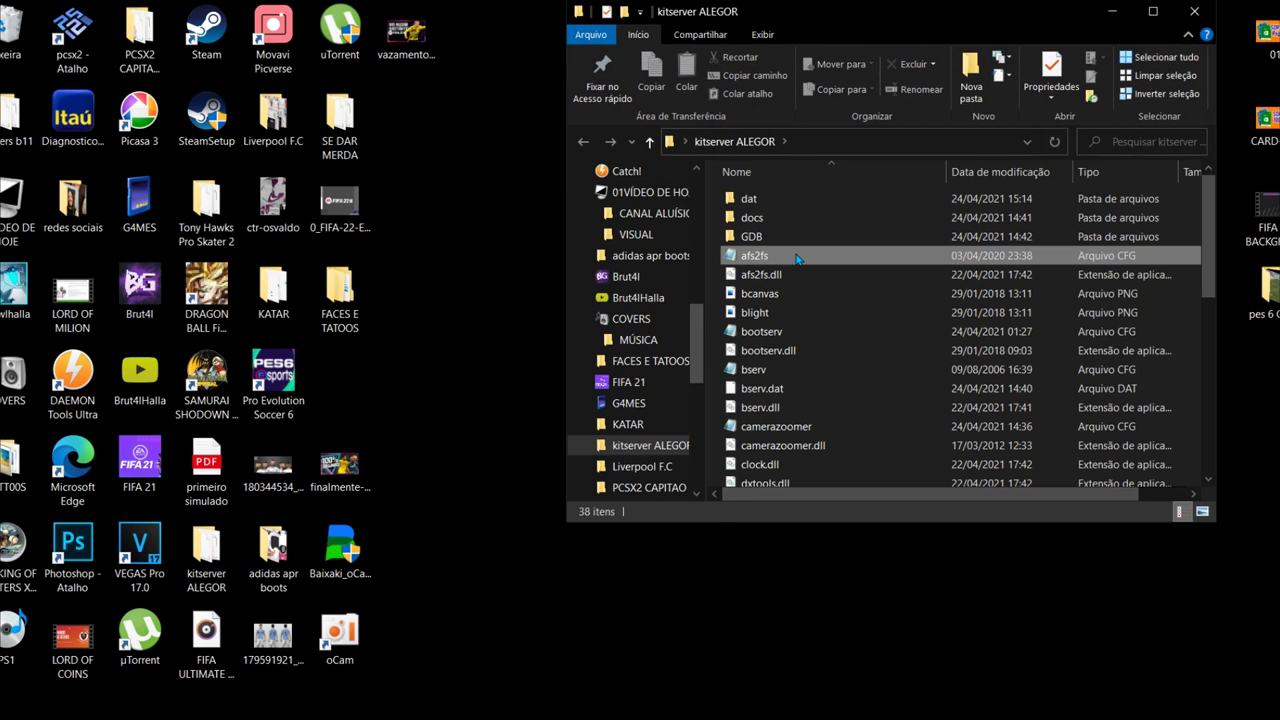
pyautogui.click(1150, 14)
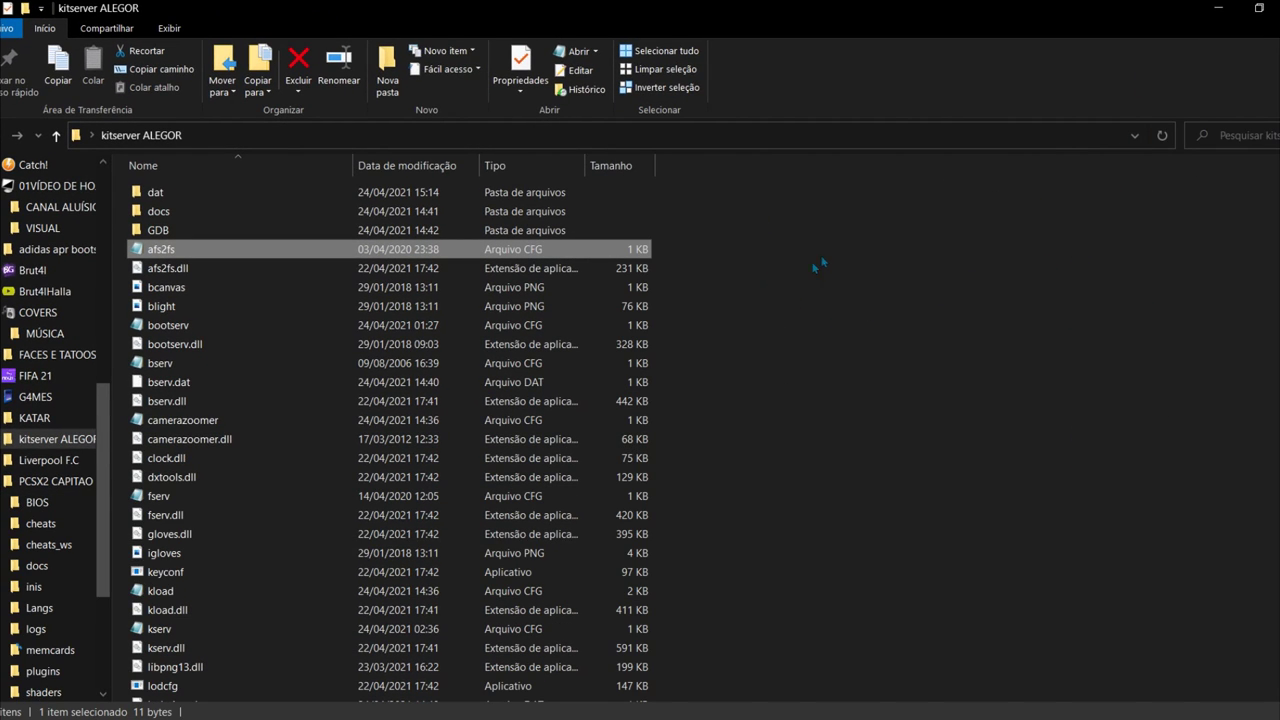
pyautogui.moveTo(796, 249); pyautogui.dragTo(519, 658)
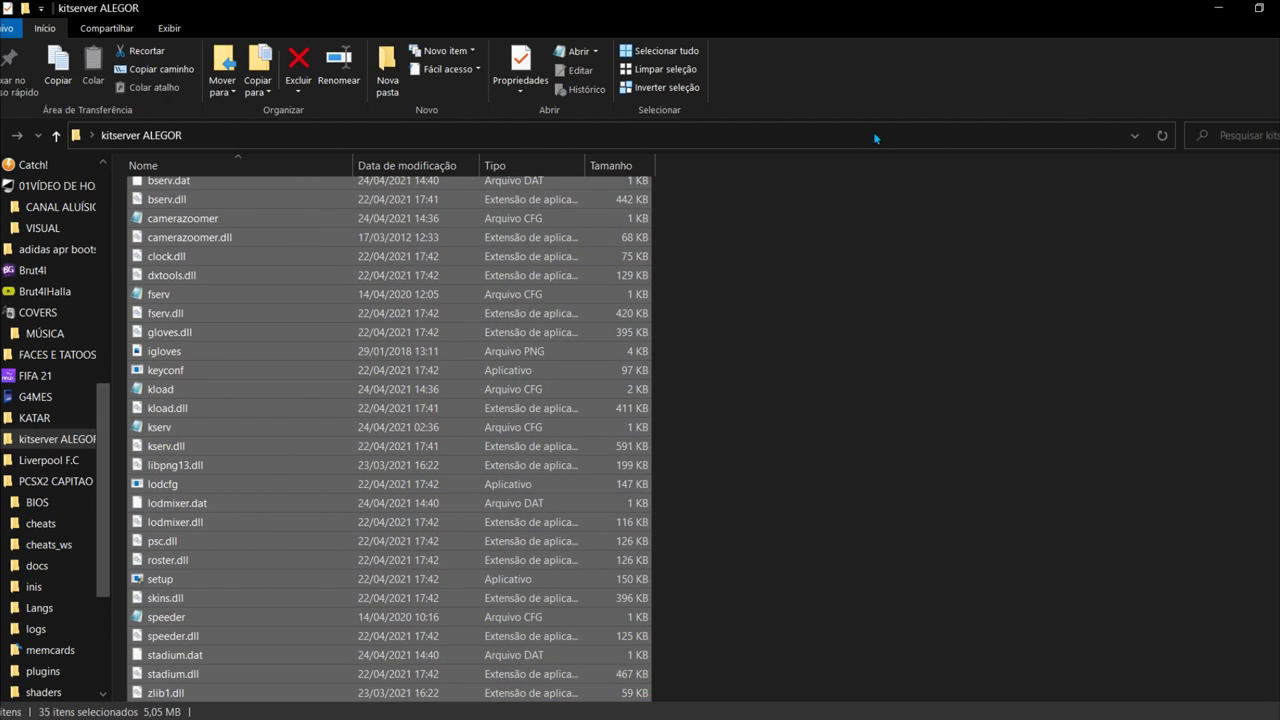
pyautogui.click(1224, 8)
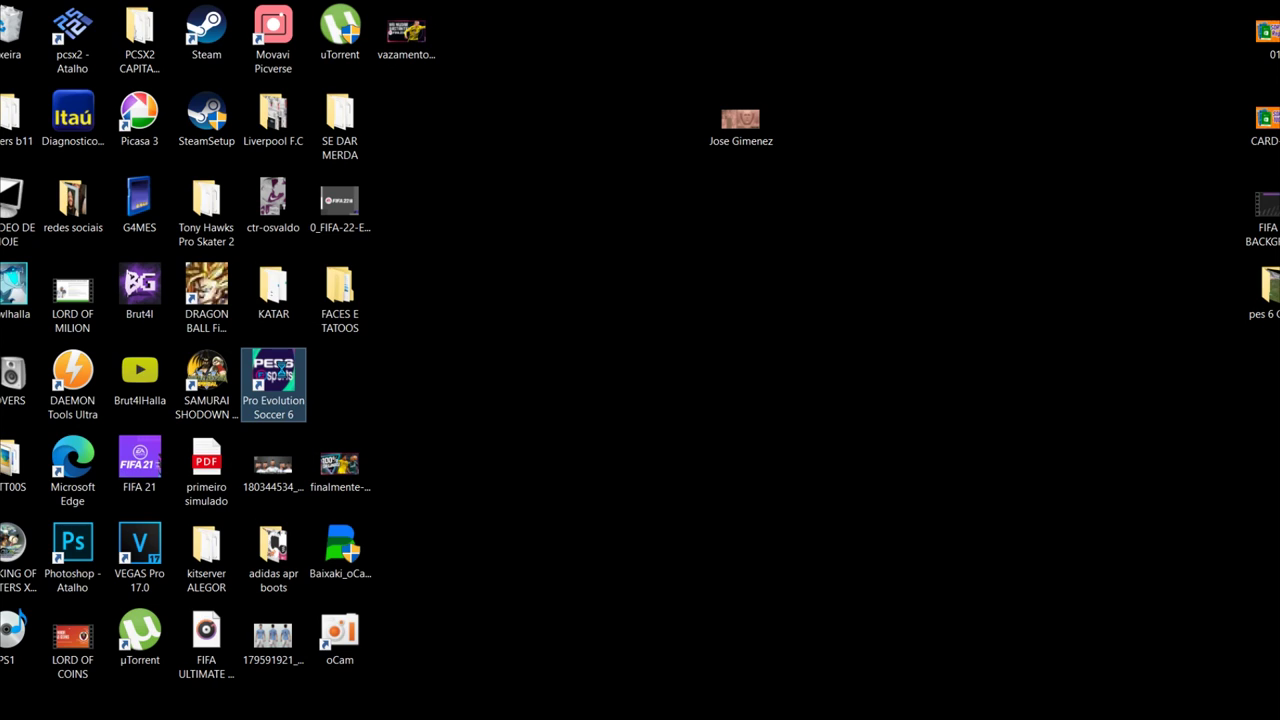
# Step: Look through the kitserver folder in the Pro Evolution Soccer 6 install location, and close it
pyautogui.rightClick(281, 372)
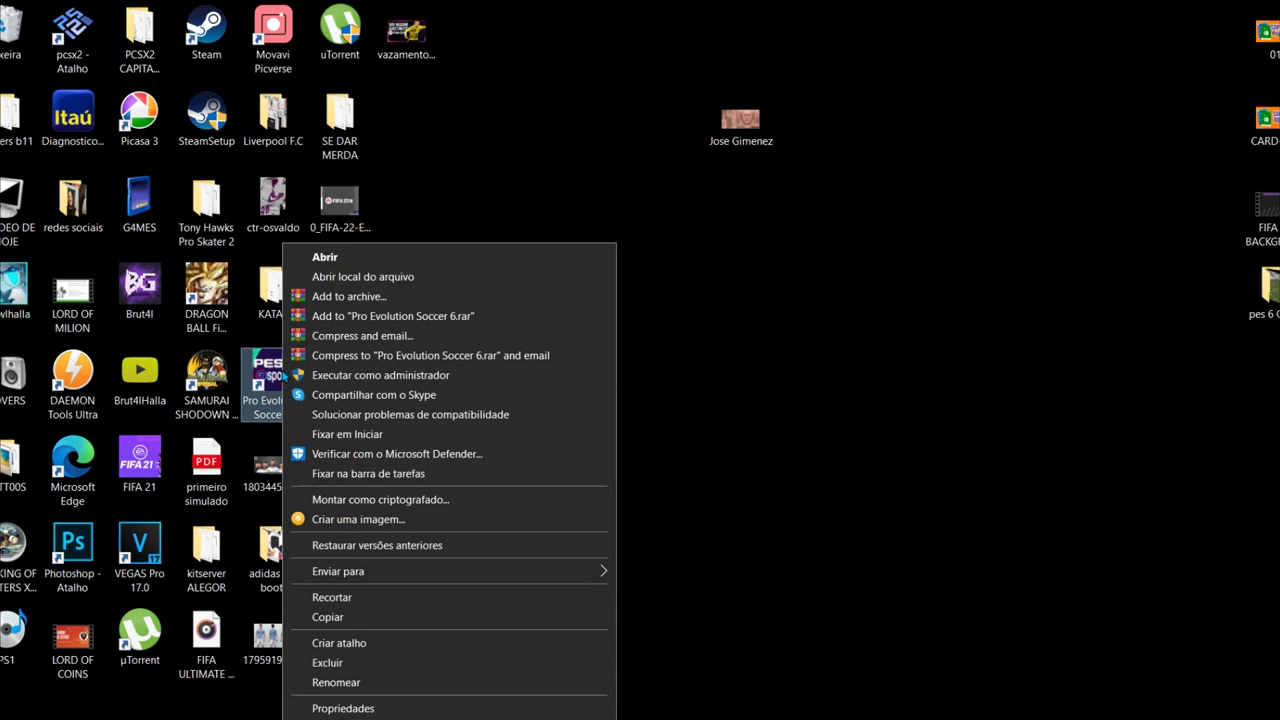
pyautogui.click(400, 277)
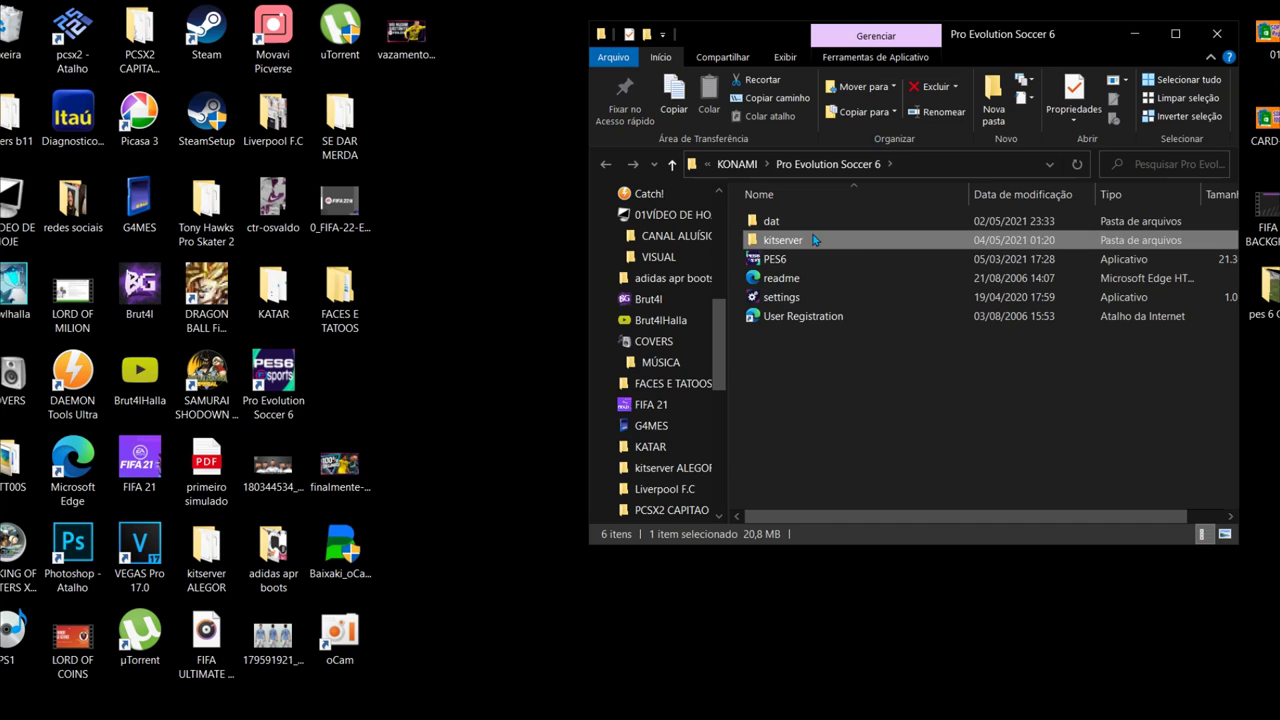
pyautogui.doubleClick(814, 236)
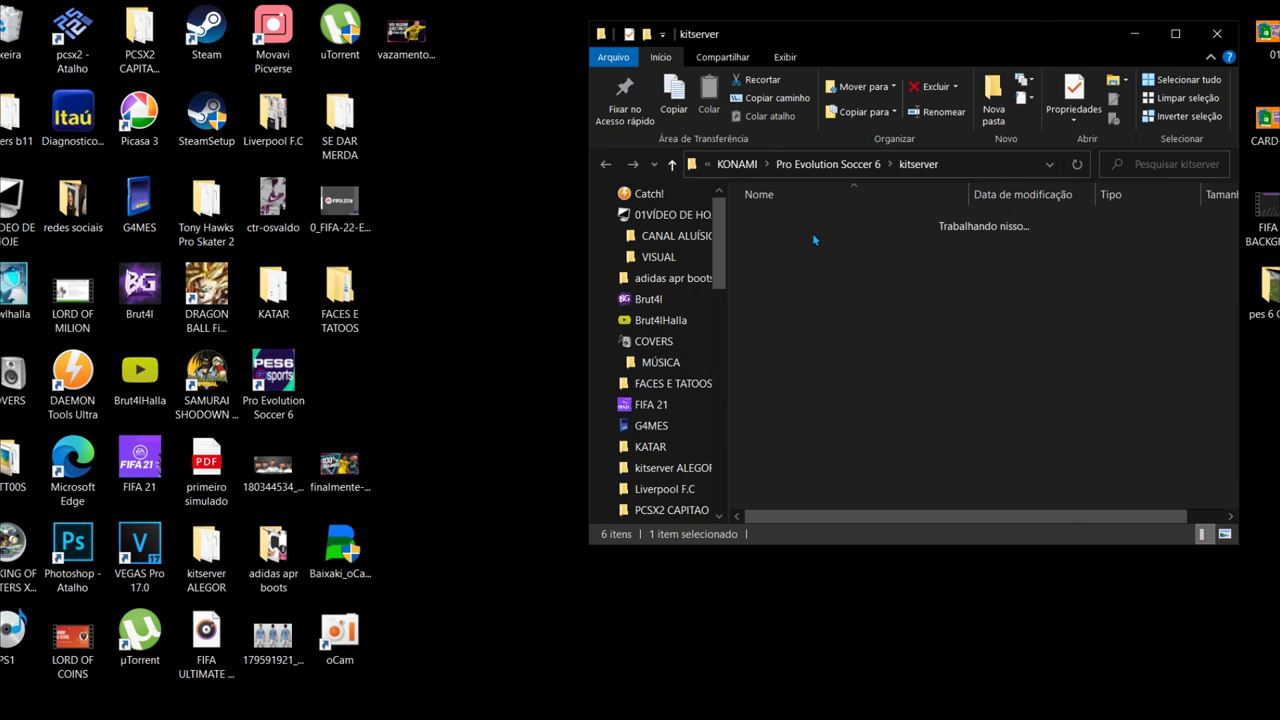
pyautogui.scroll(-2, 1000, 330)
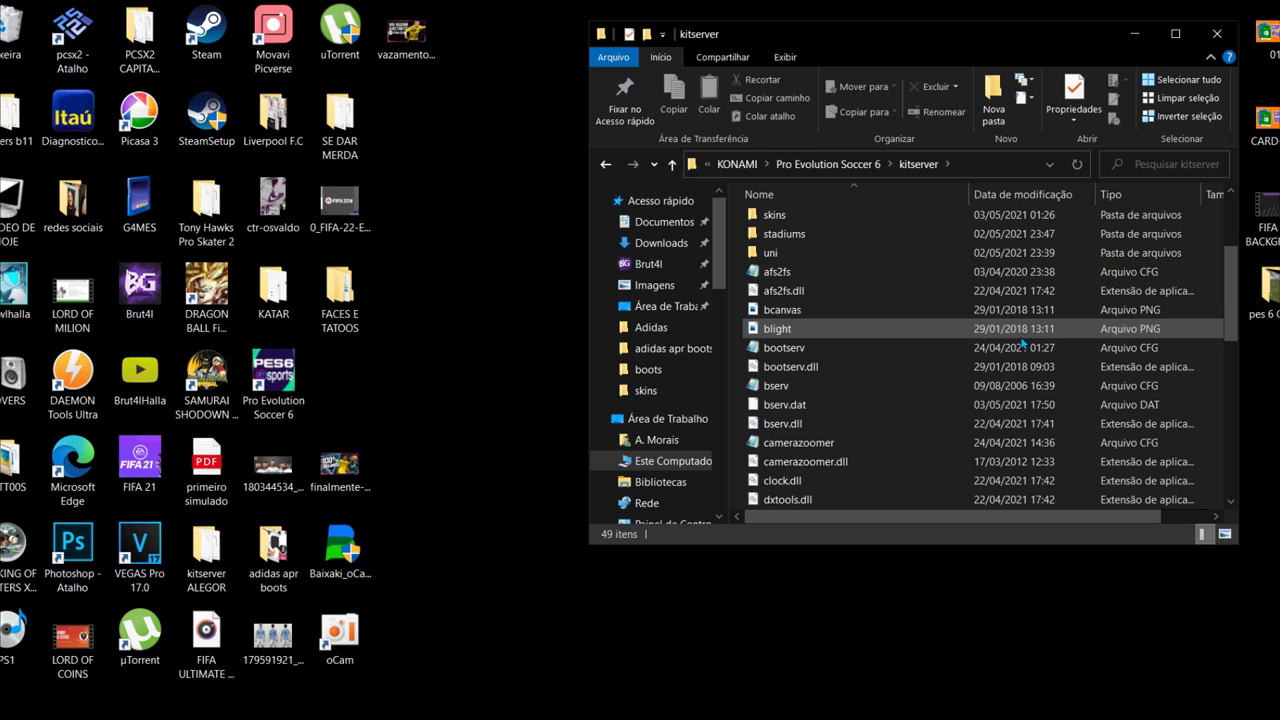
pyautogui.moveTo(906, 38); pyautogui.dragTo(782, 36)
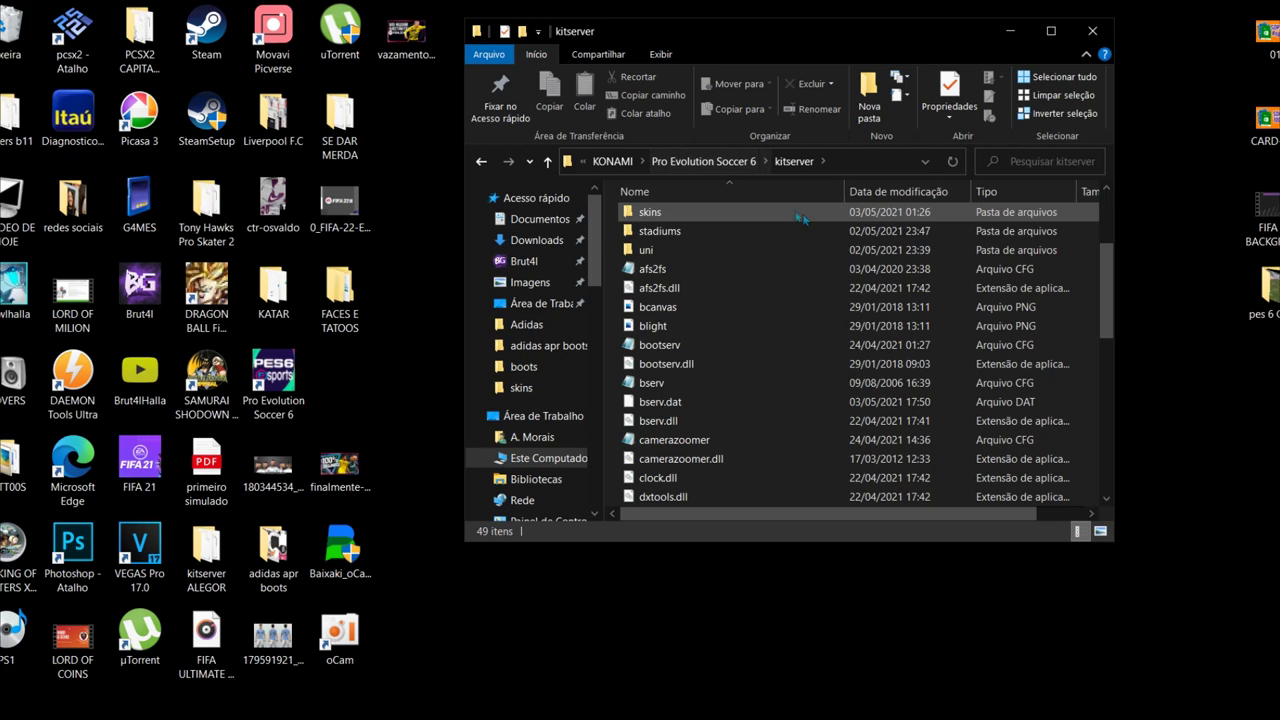
pyautogui.scroll(1, 700, 225)
pyautogui.click(1092, 32)
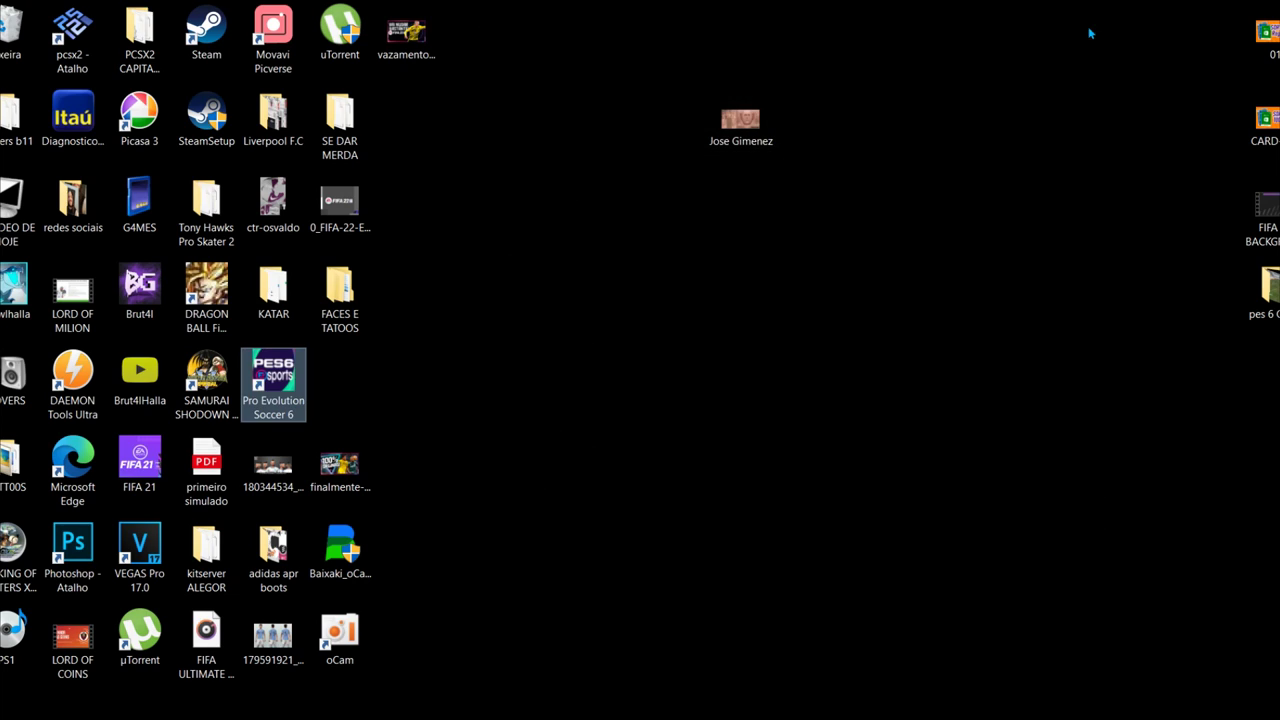
# Step: Inspect the GDB subfolder of kitserver ALEGOR, highlighting its skins folder, and close the window
pyautogui.doubleClick(206, 550)
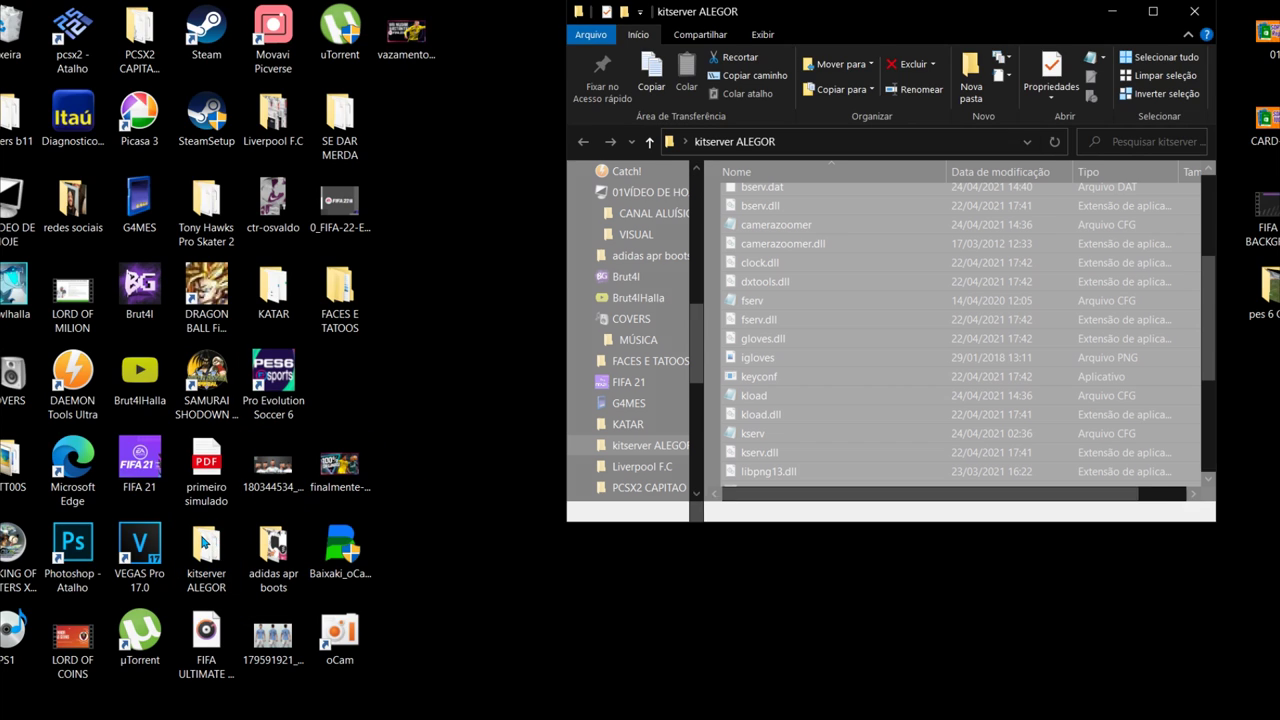
pyautogui.scroll(4, 770, 230)
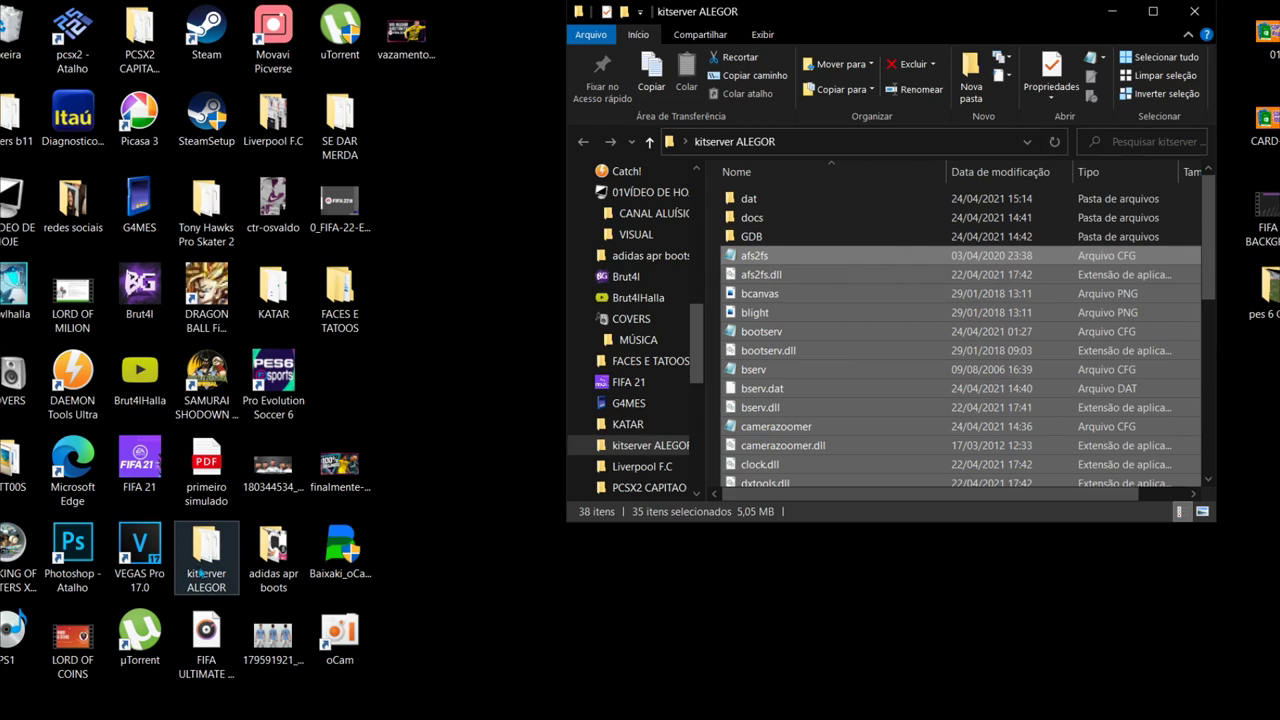
pyautogui.click(778, 238)
pyautogui.doubleClick(777, 236)
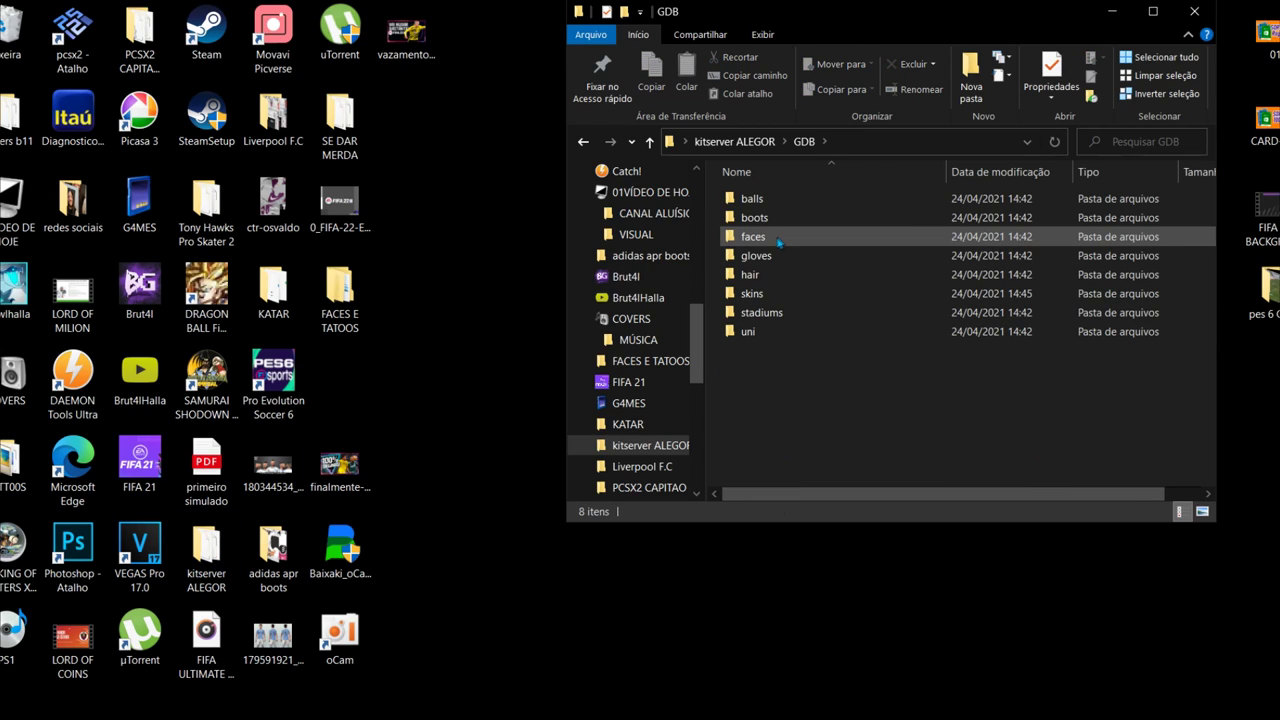
pyautogui.click(766, 293)
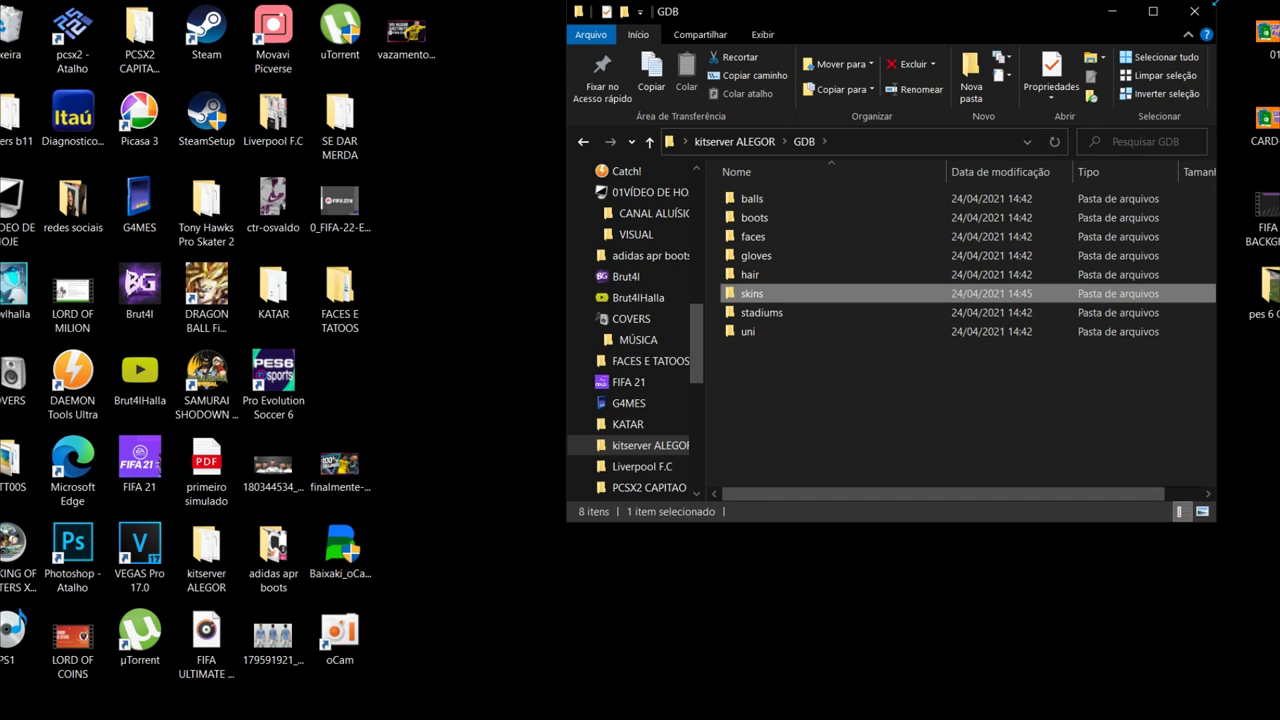
pyautogui.click(1194, 11)
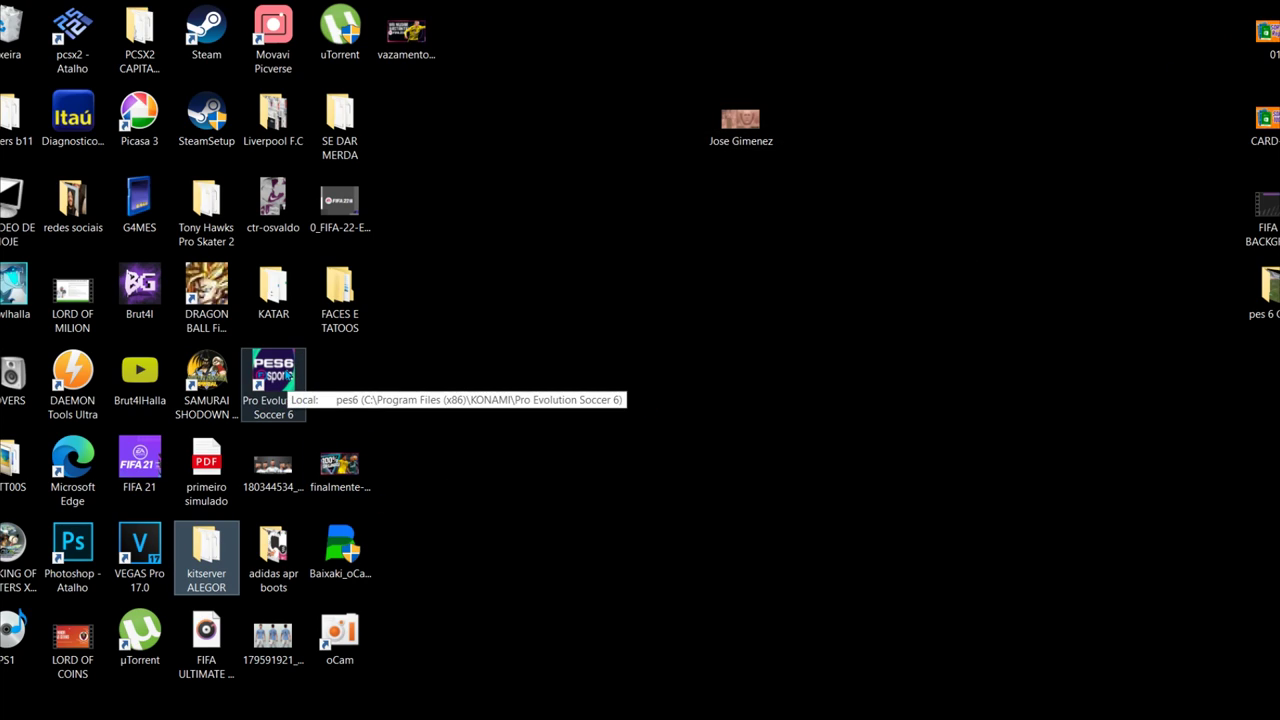
# Step: Inspect the GDB folder inside the installed game's kitserver folder, reached from the Pro Evolution Soccer 6 shortcut's file location, and close it
pyautogui.click(479, 716)
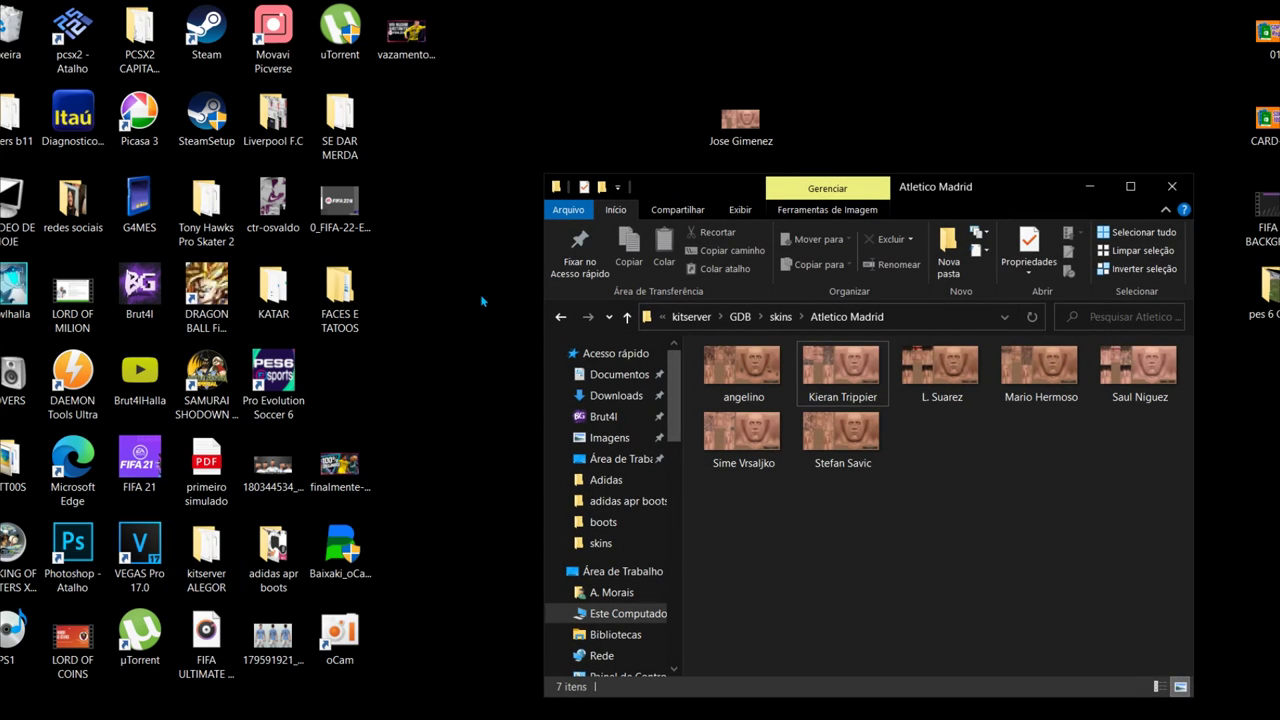
pyautogui.click(1090, 186)
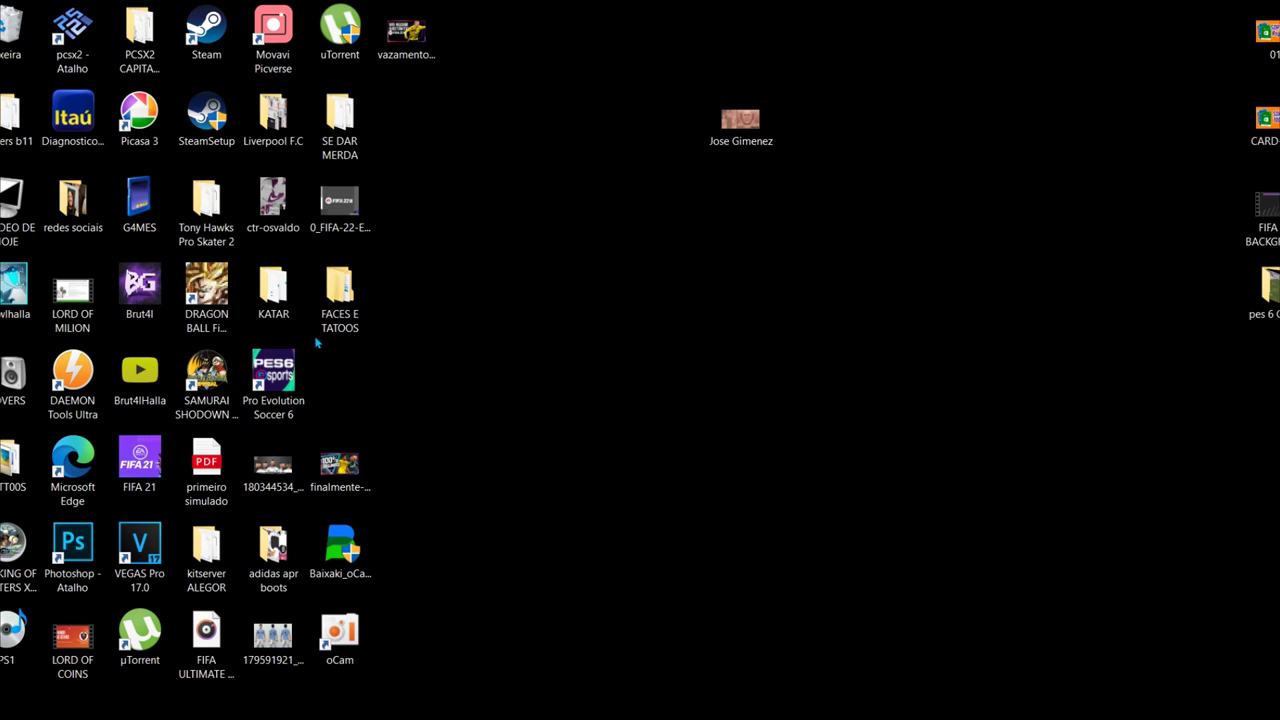
pyautogui.click(287, 358)
pyautogui.rightClick(290, 358)
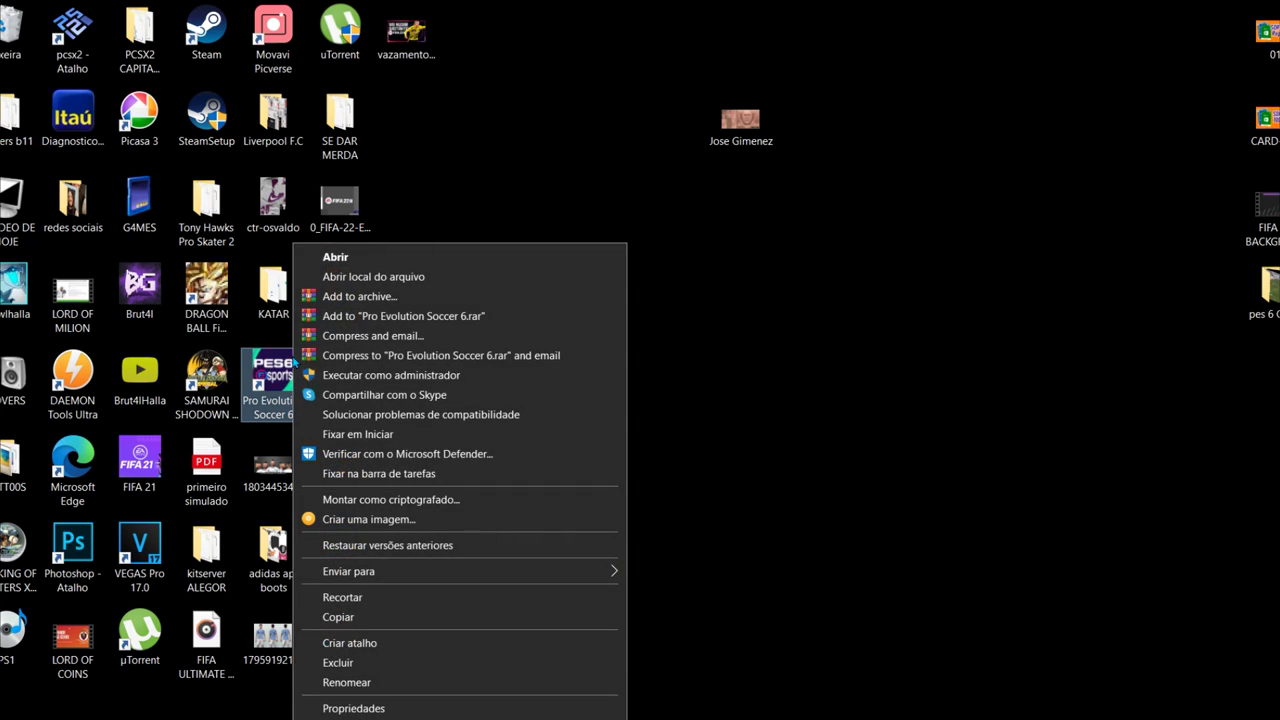
pyautogui.click(387, 277)
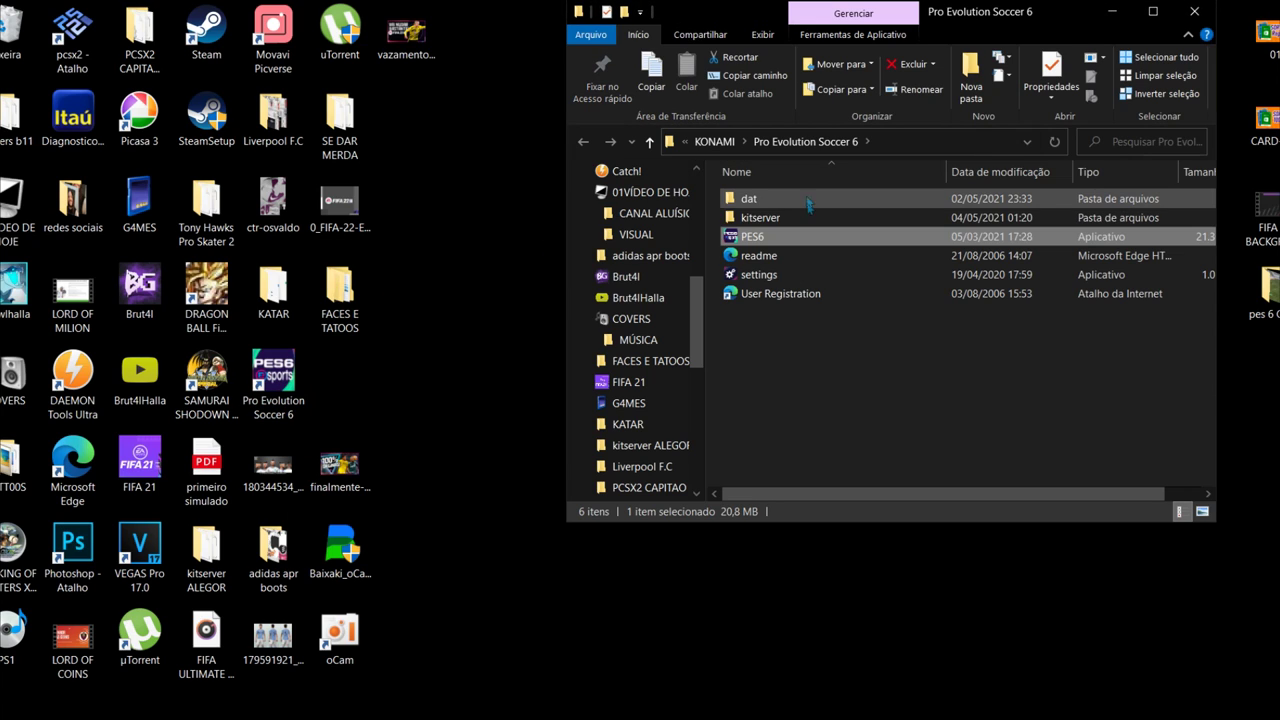
pyautogui.click(800, 220)
pyautogui.doubleClick(803, 226)
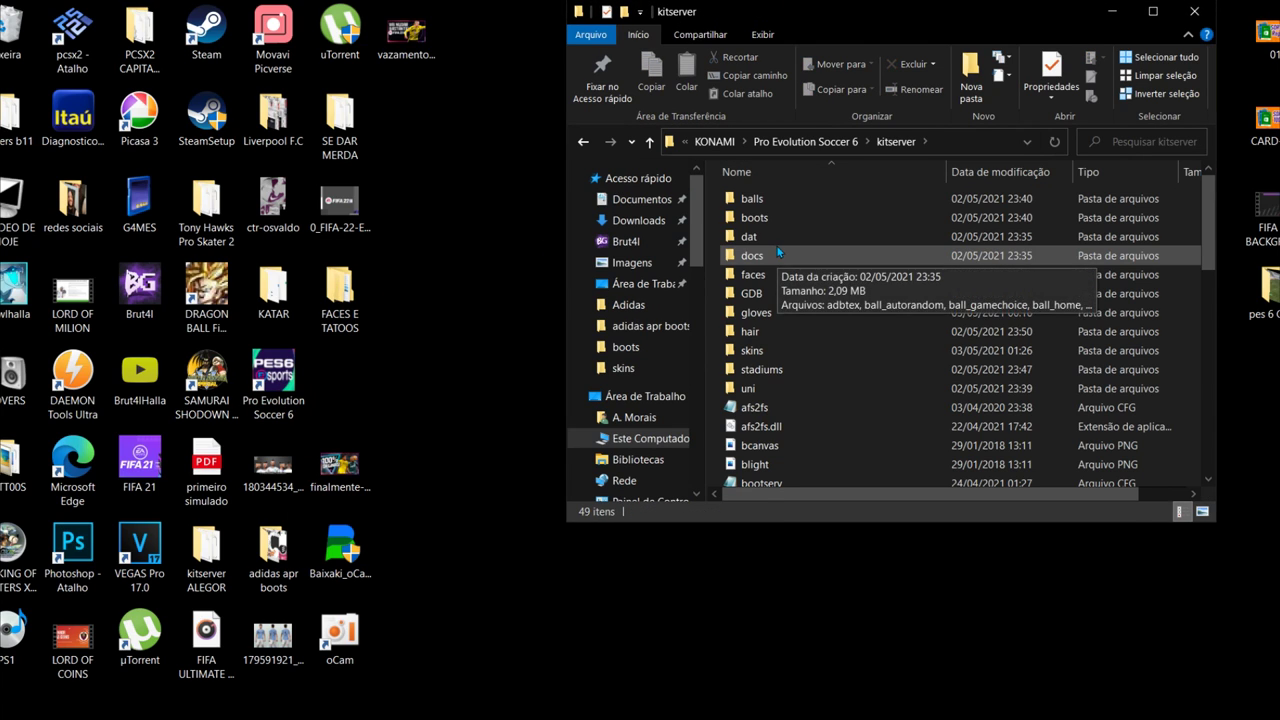
pyautogui.click(766, 296)
pyautogui.doubleClick(766, 296)
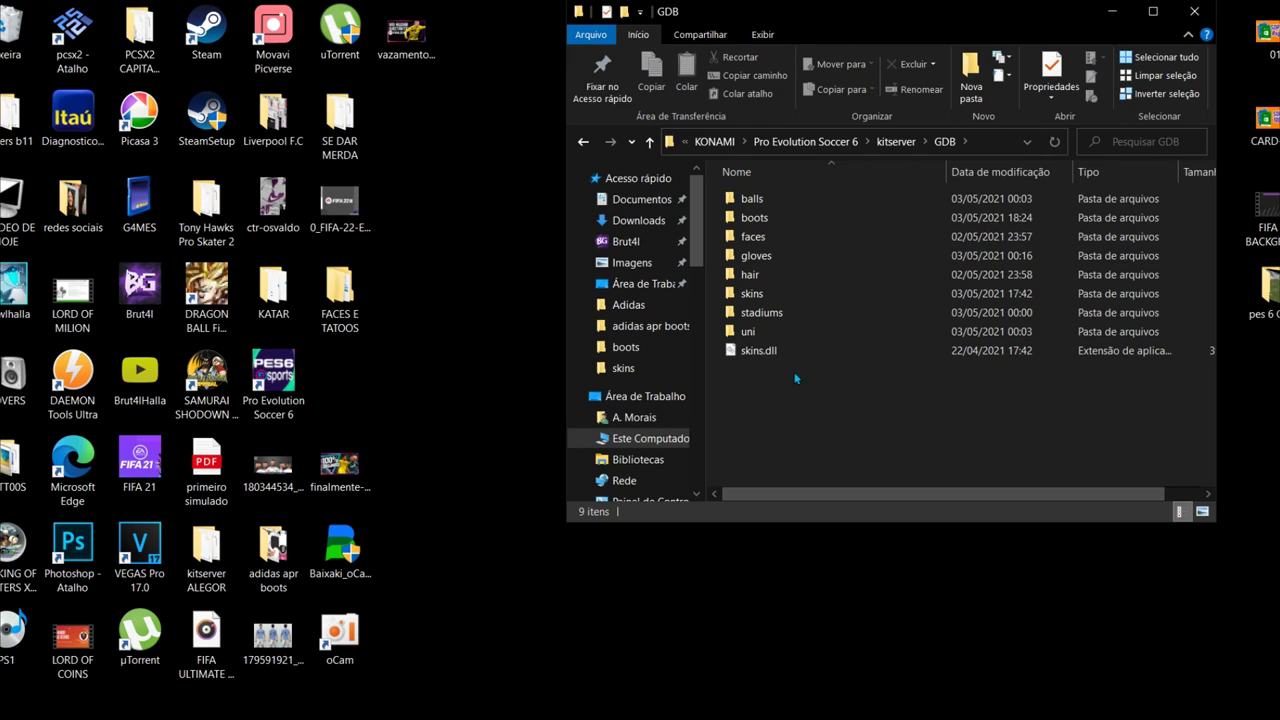
pyautogui.moveTo(777, 296)
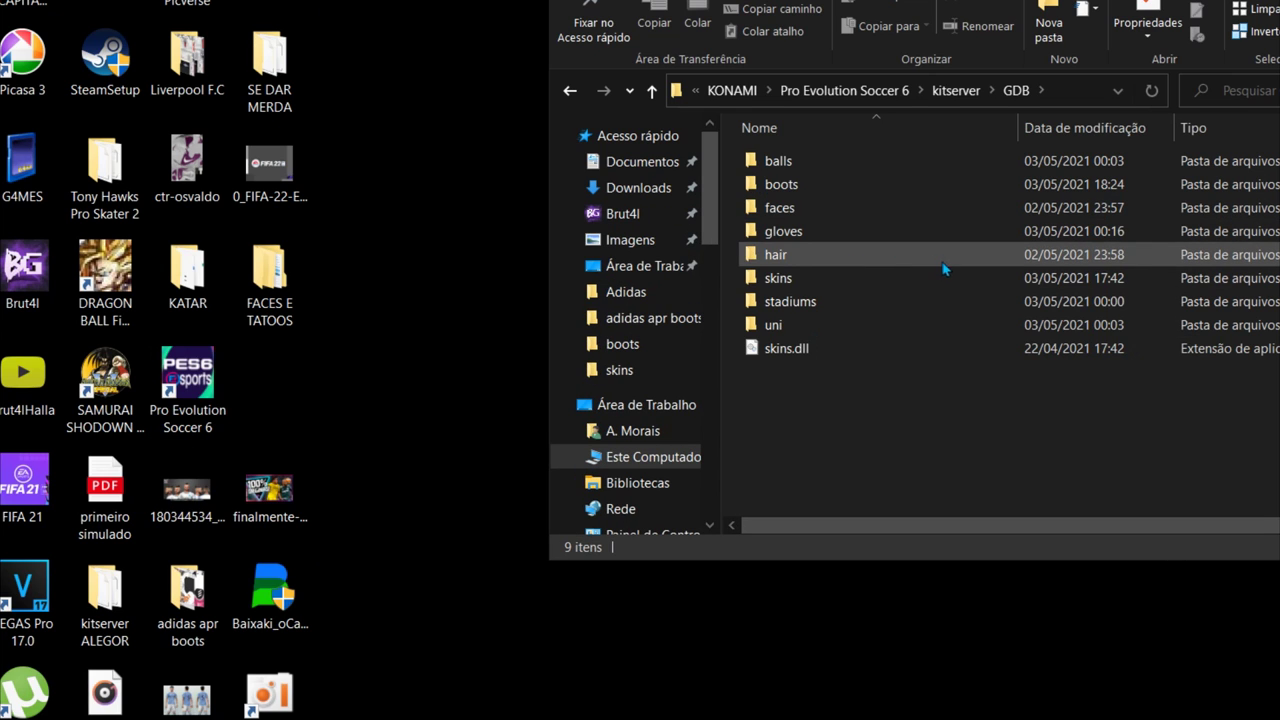
pyautogui.hotkey('alt', 'F4')
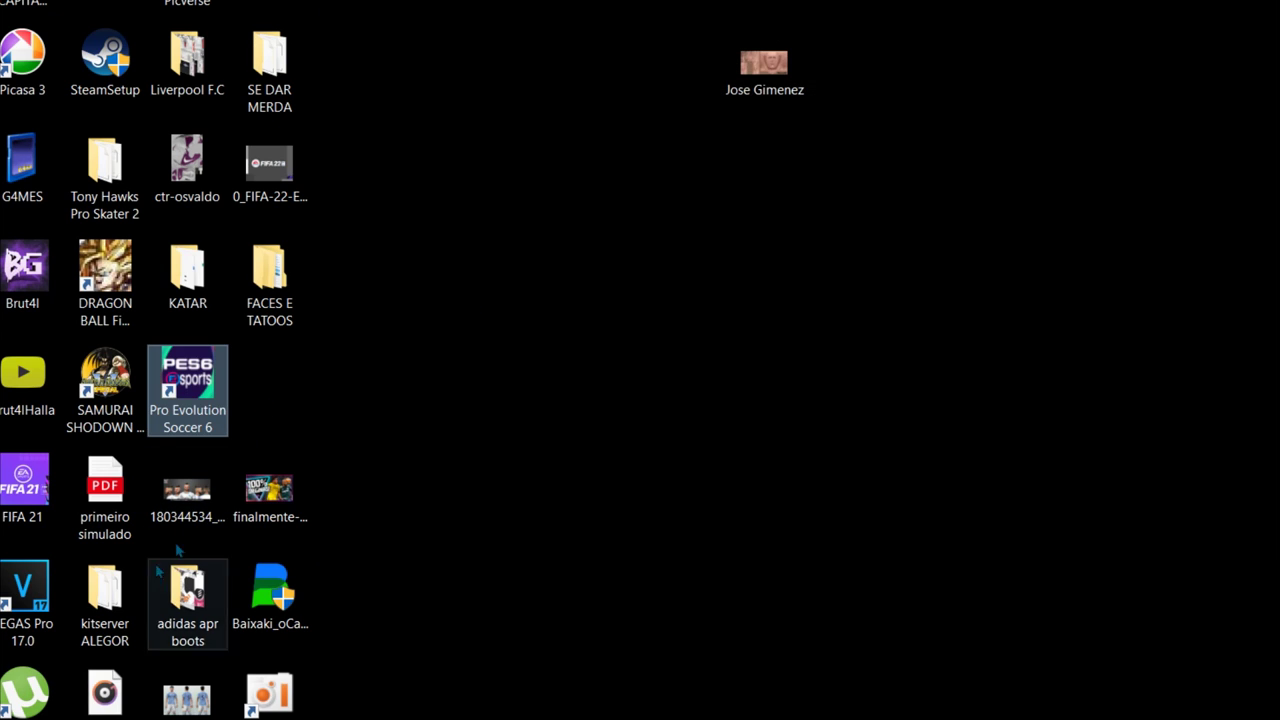
# Step: Check the 0_text.afs folder inside the dat folder of kitserver ALEGOR, and close the window
pyautogui.doubleClick(90, 592)
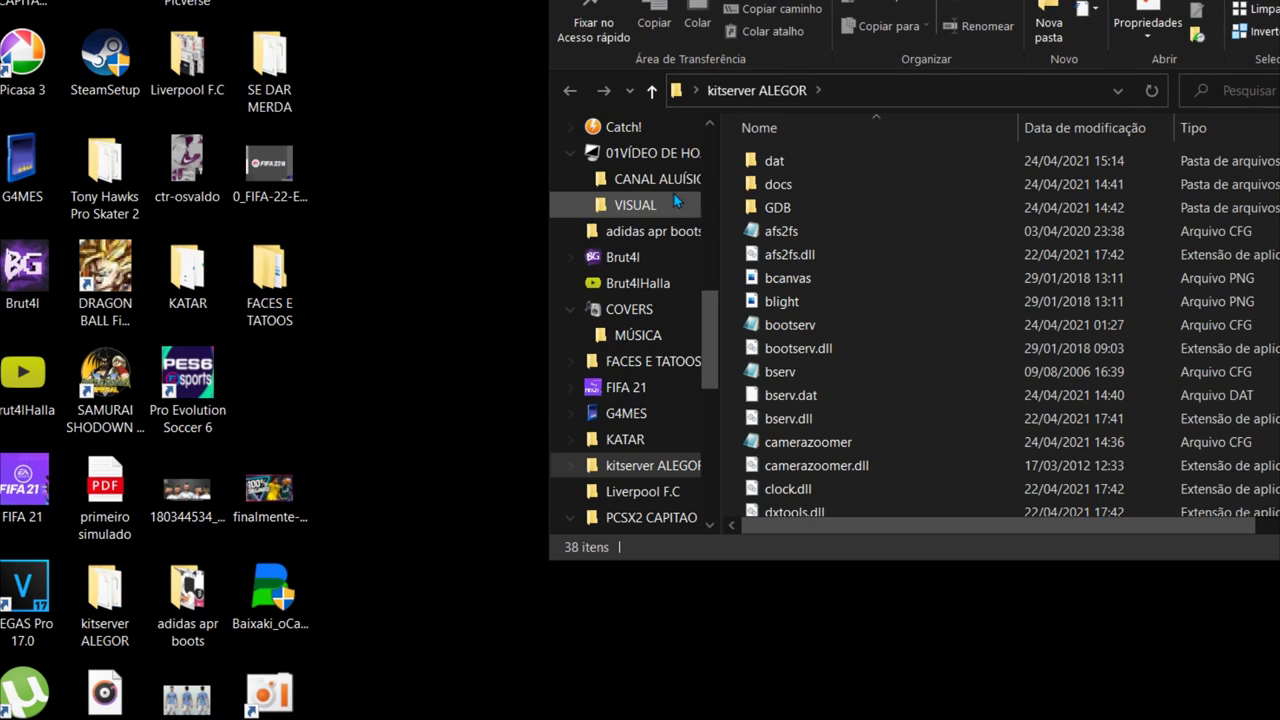
pyautogui.doubleClick(802, 162)
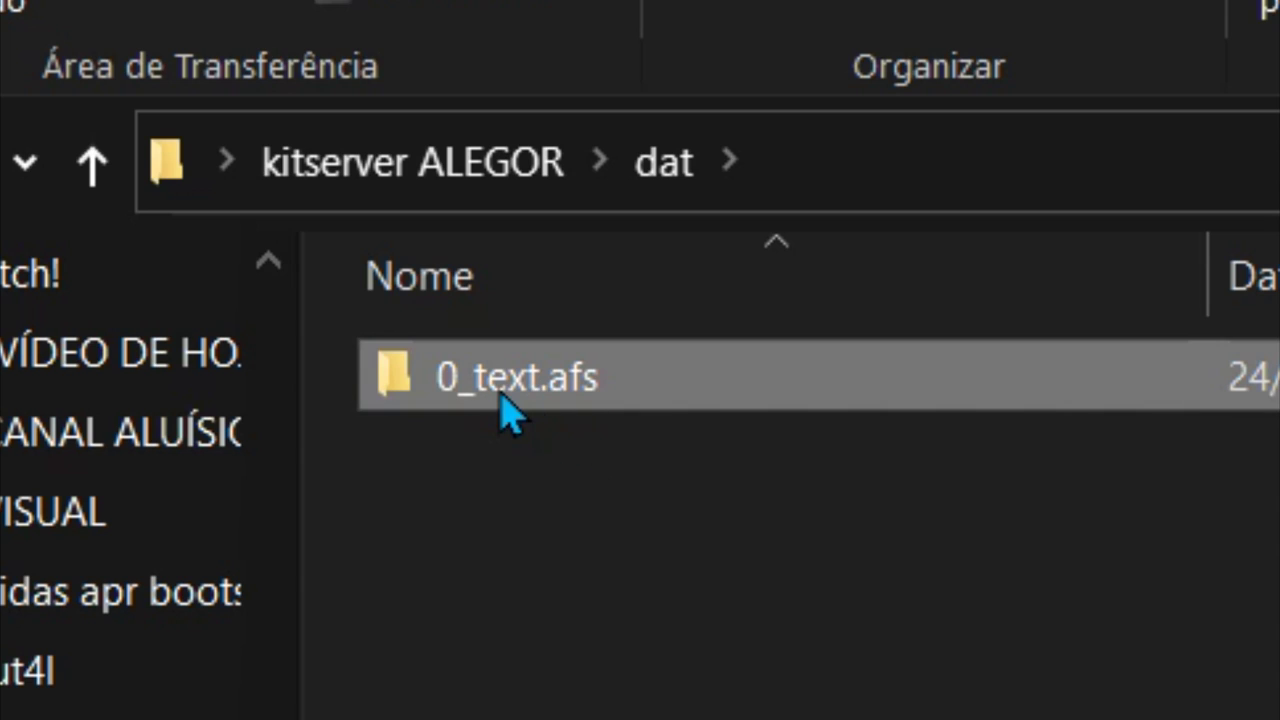
pyautogui.moveTo(458, 405)
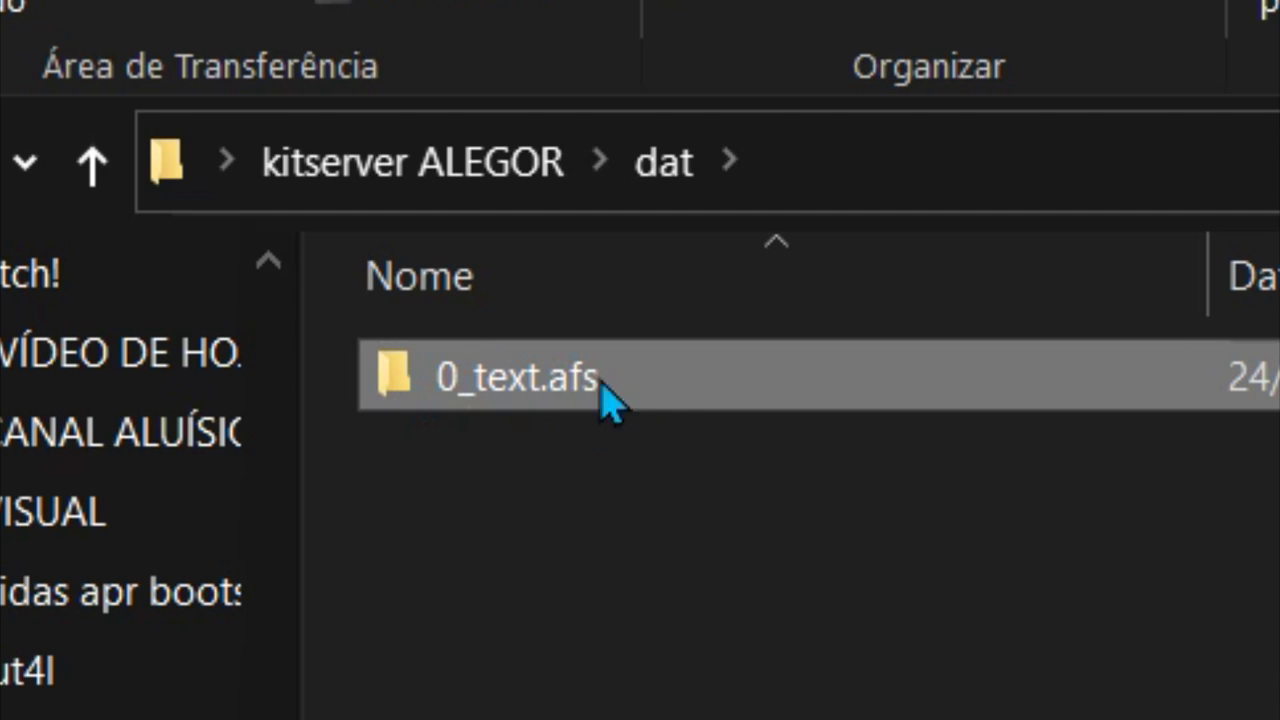
pyautogui.hotkey('alt', 'Left')
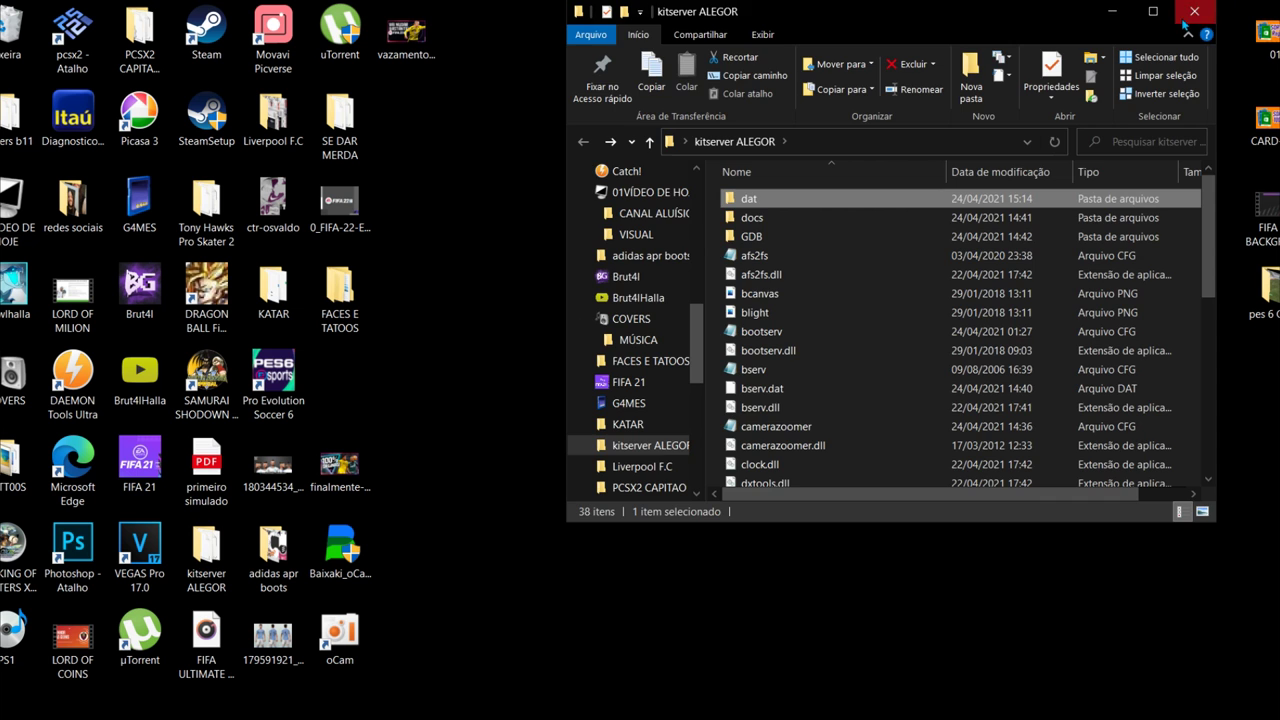
pyautogui.hotkey('alt', 'F4')
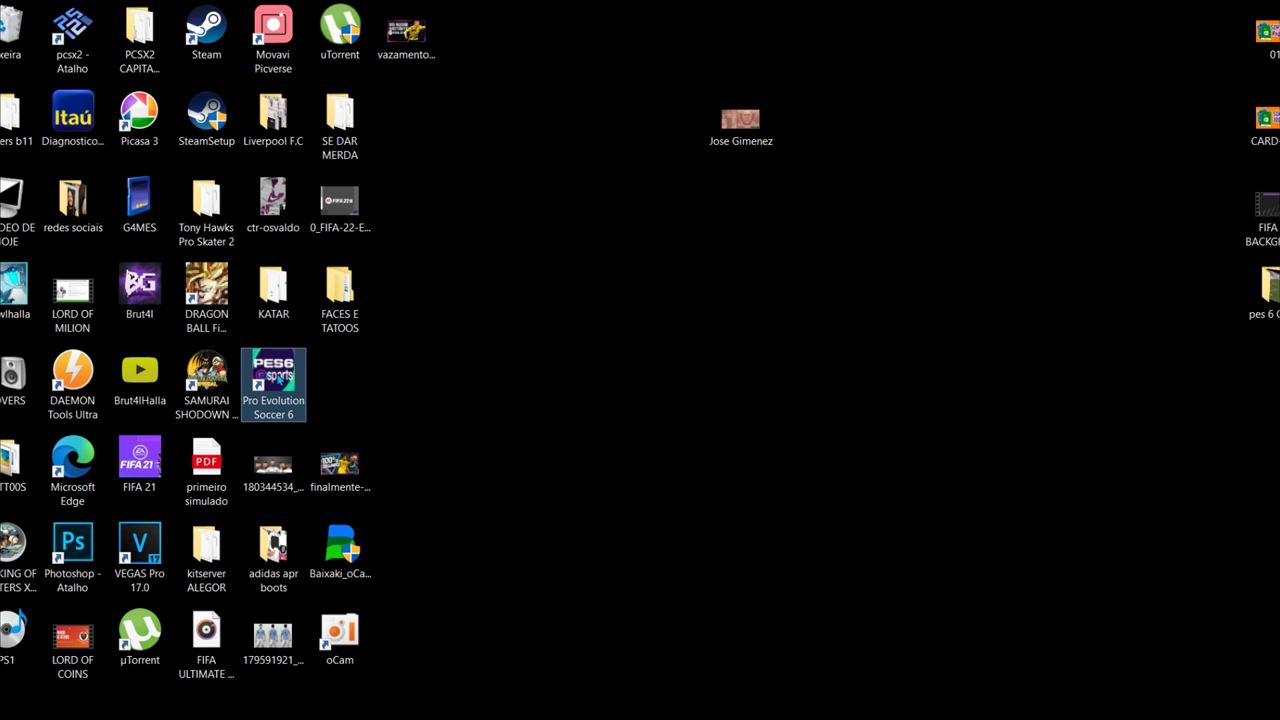
# Step: Inspect the dat folder inside the installed game's kitserver folder, return to kitserver, and minimize the window
pyautogui.rightClick(276, 378)
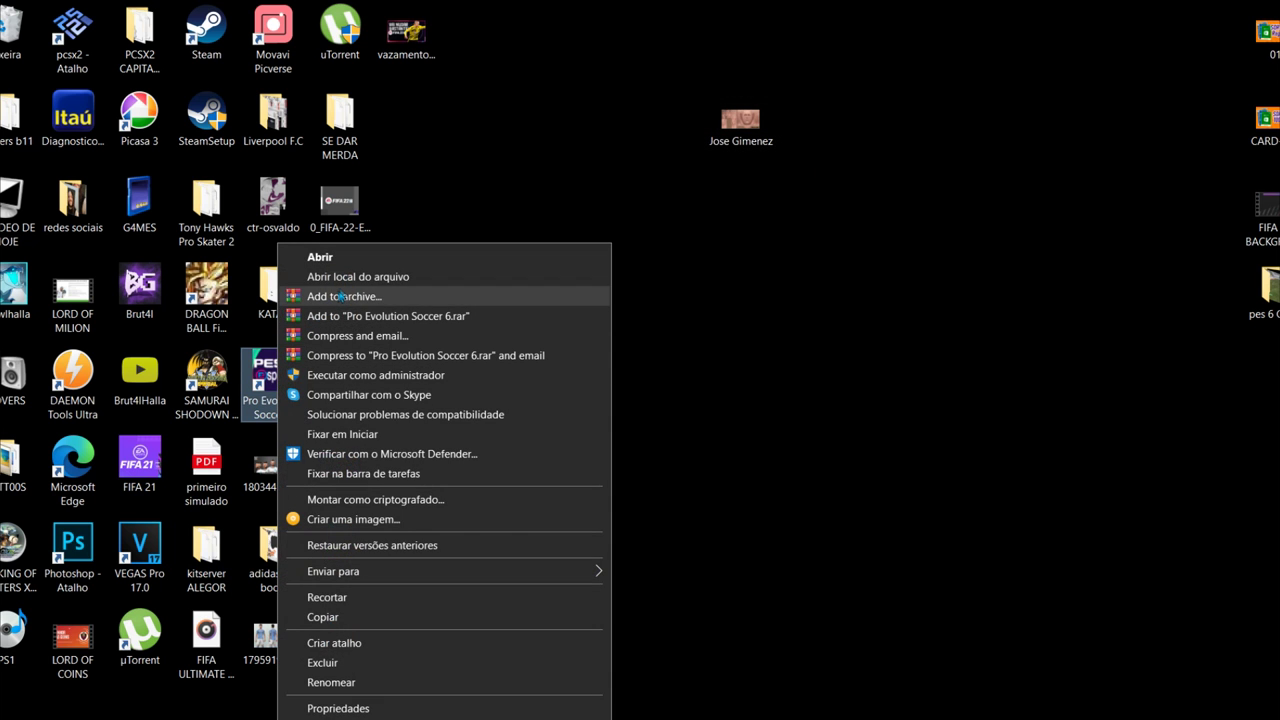
pyautogui.click(370, 277)
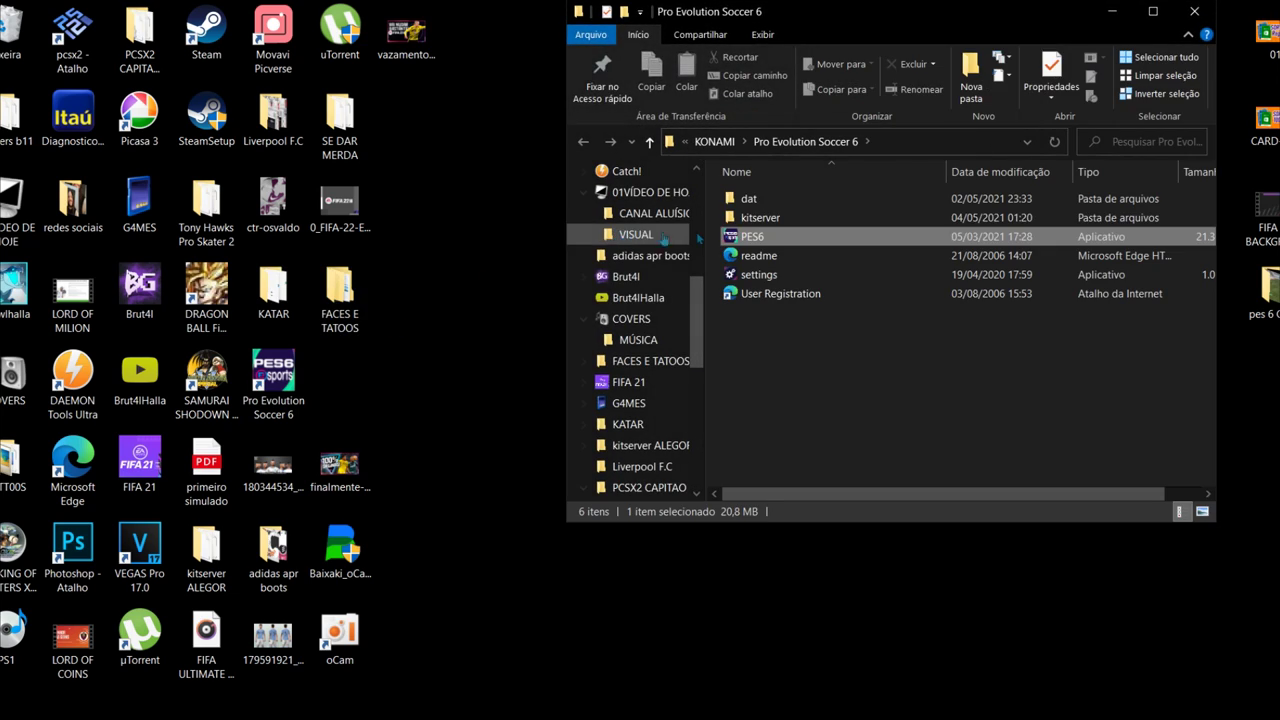
pyautogui.doubleClick(774, 216)
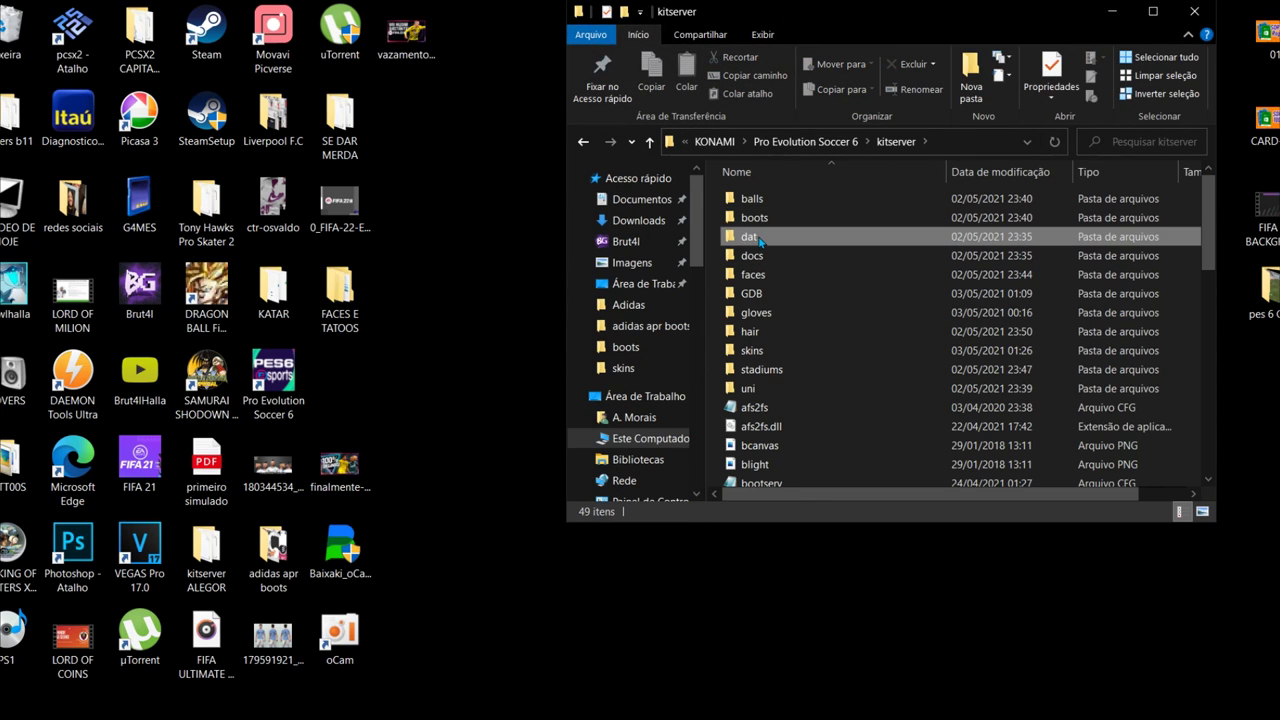
pyautogui.doubleClick(758, 236)
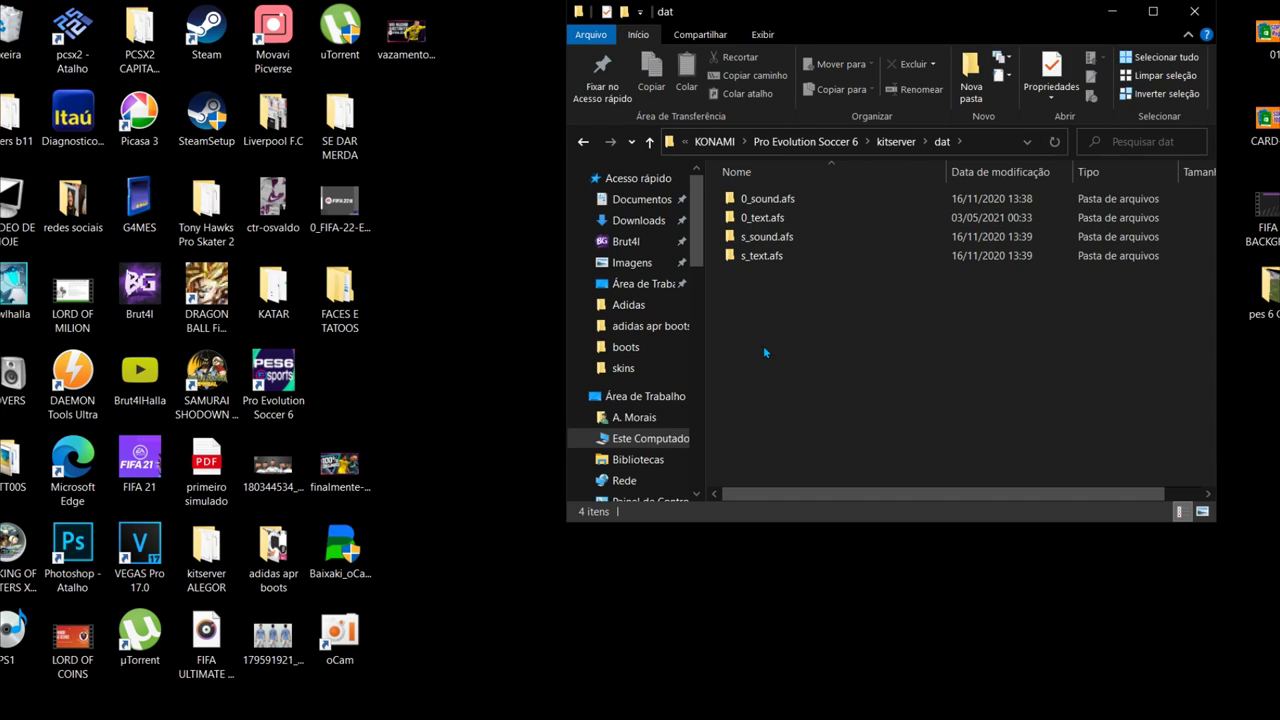
pyautogui.click(584, 145)
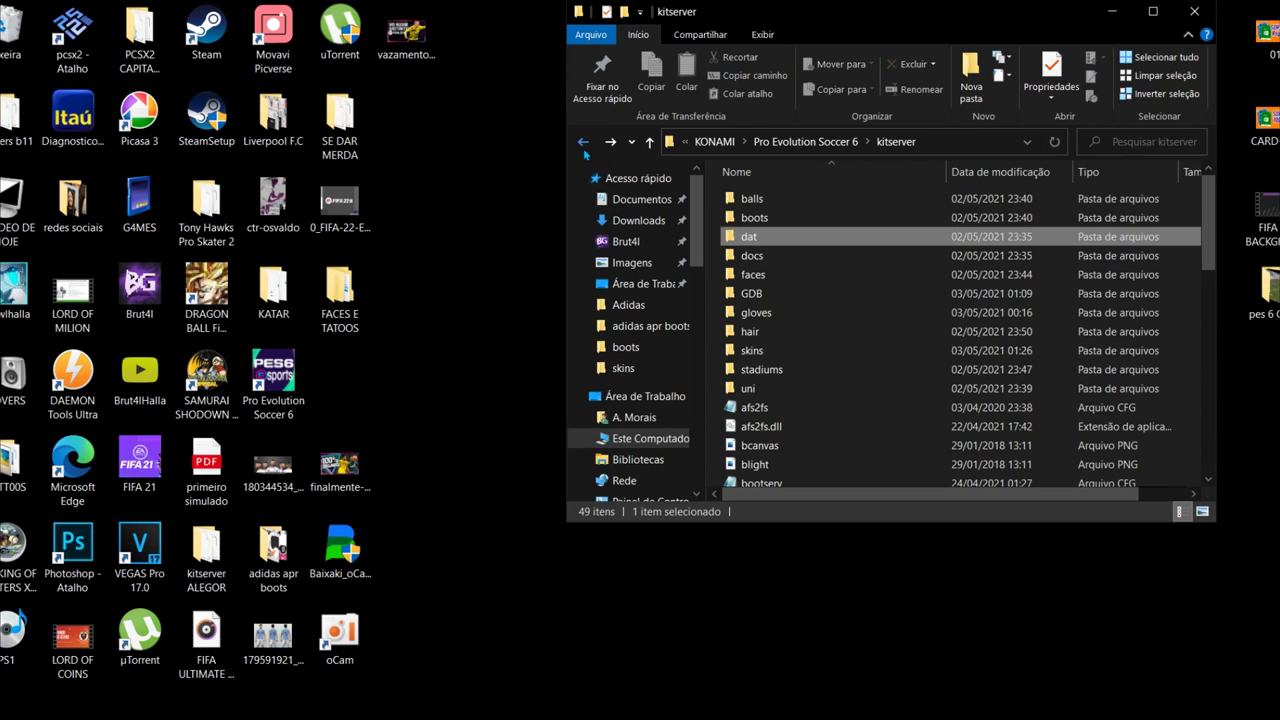
pyautogui.moveTo(868, 21); pyautogui.dragTo(717, 75)
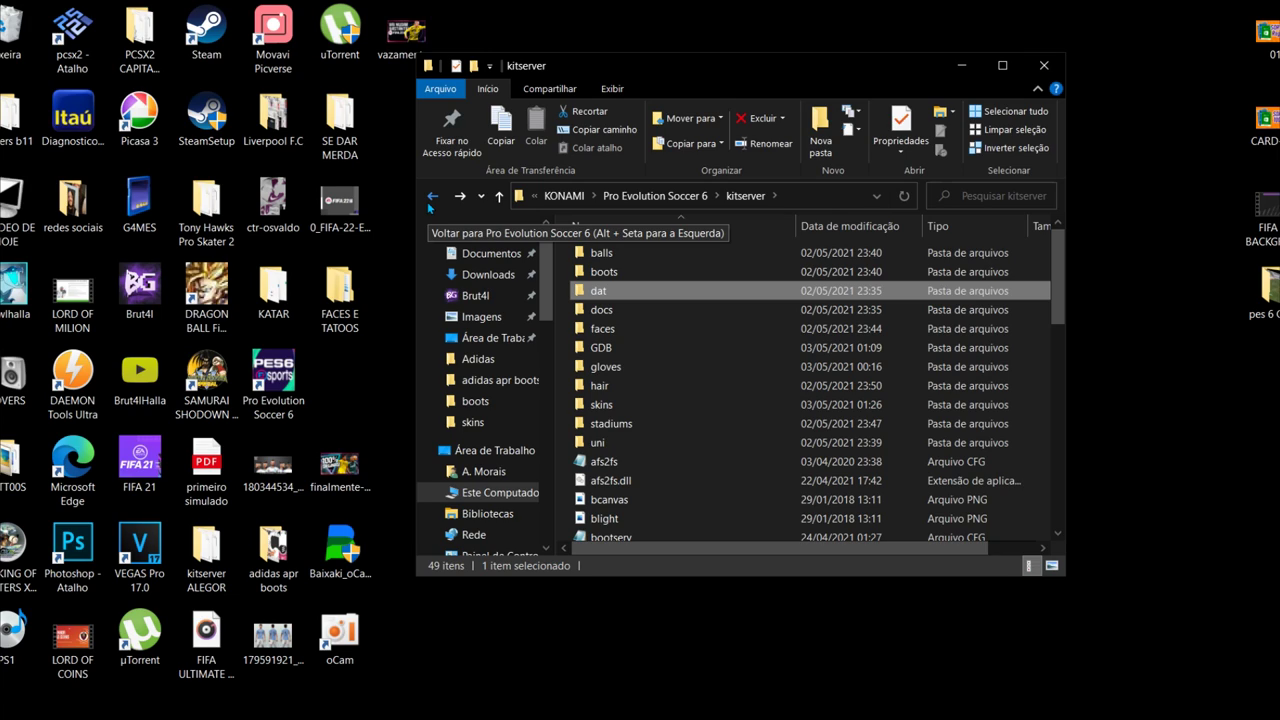
pyautogui.click(960, 66)
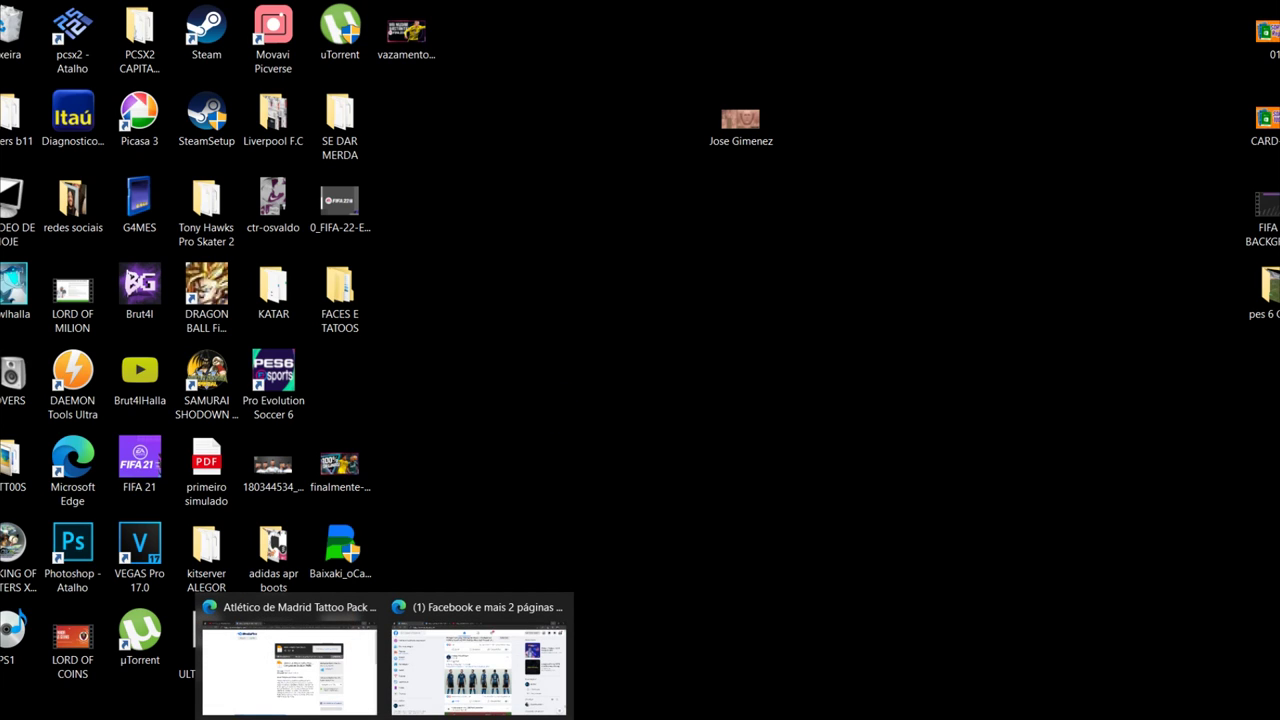
# Step: Switch to Facebook in Microsoft Edge and look through the feed's PES6 face and tattoo posts, including the Atlético de Madrid Tattoo Pack v2
pyautogui.click(478, 660)
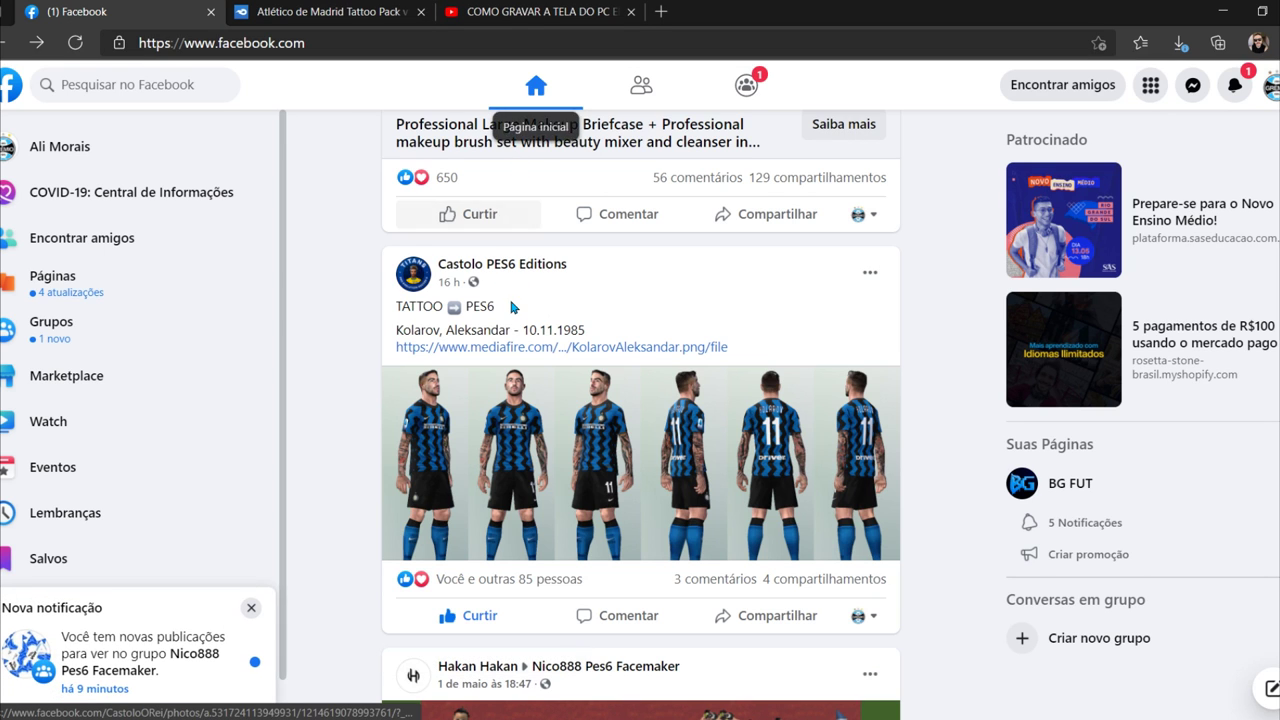
pyautogui.moveTo(503, 278)
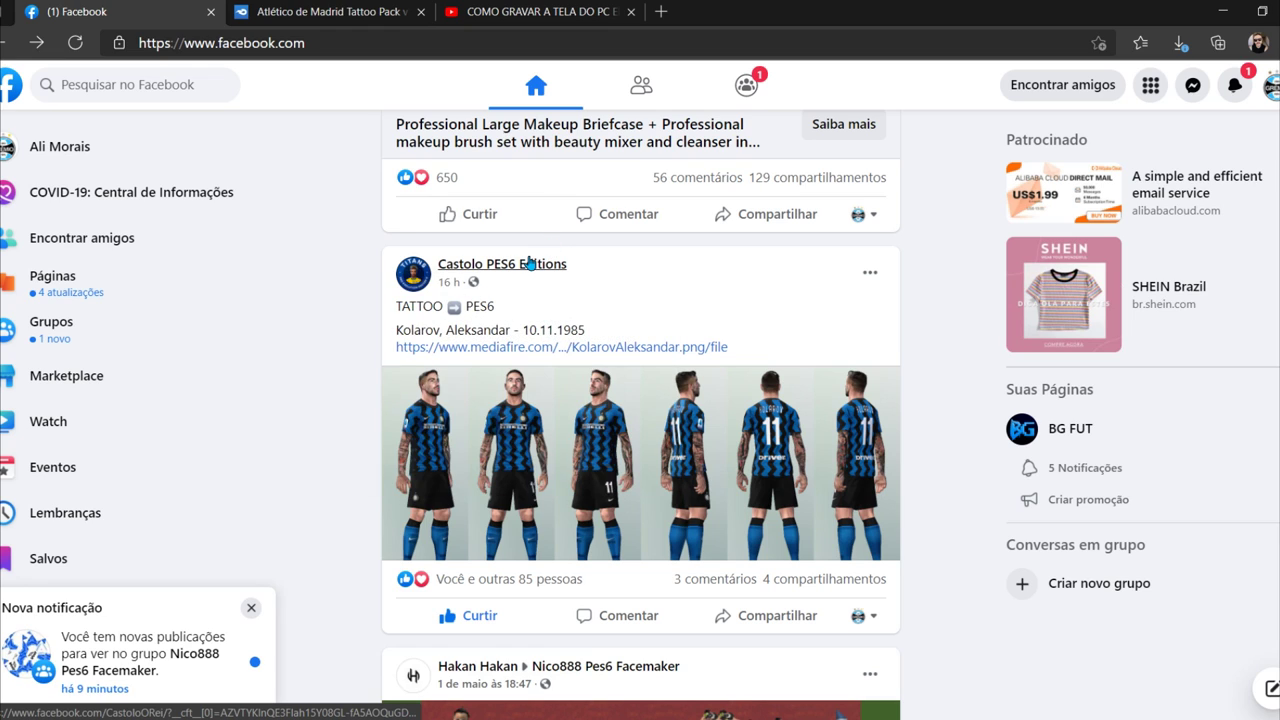
pyautogui.scroll(-5, 775, 230)
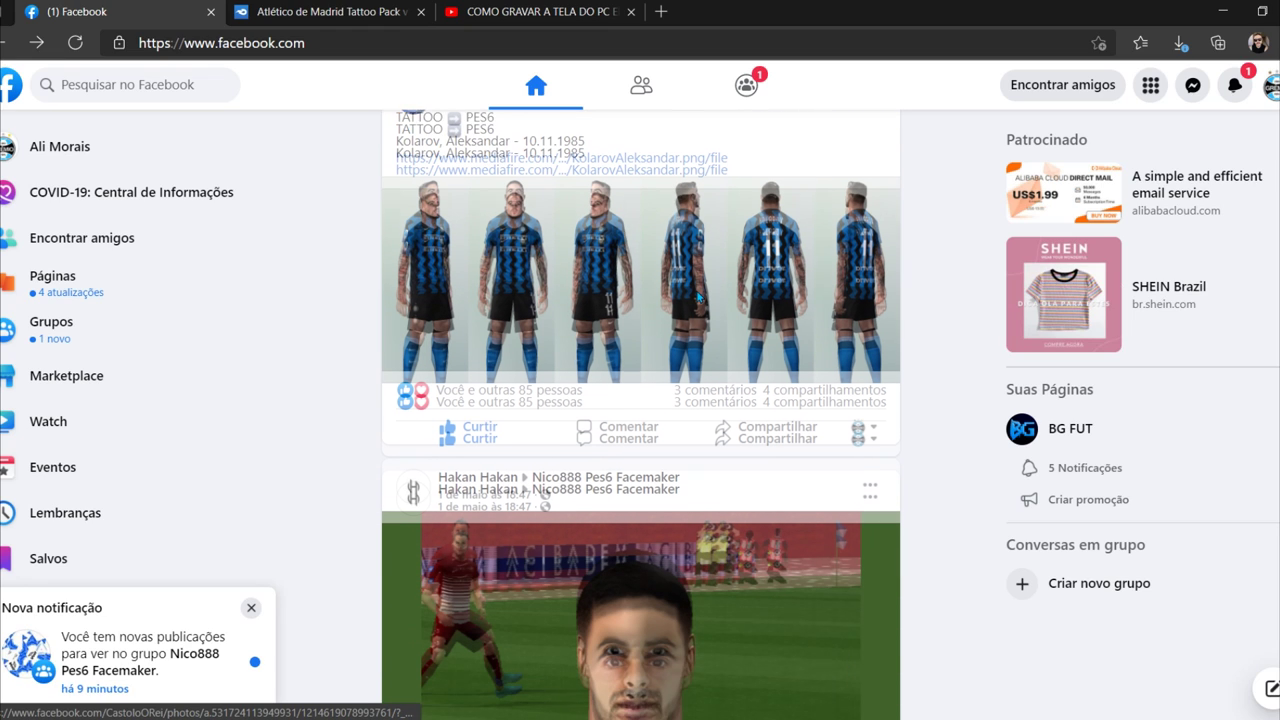
pyautogui.scroll(-10, 697, 297)
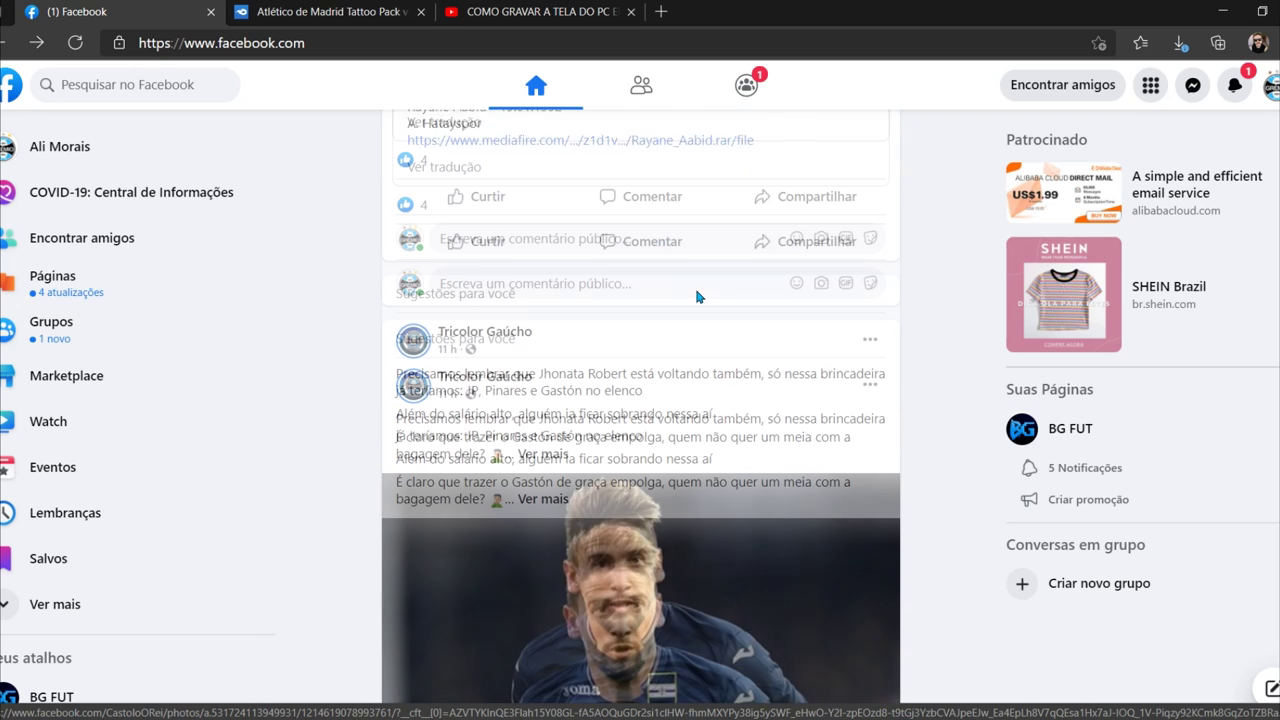
pyautogui.scroll(-10, 697, 297)
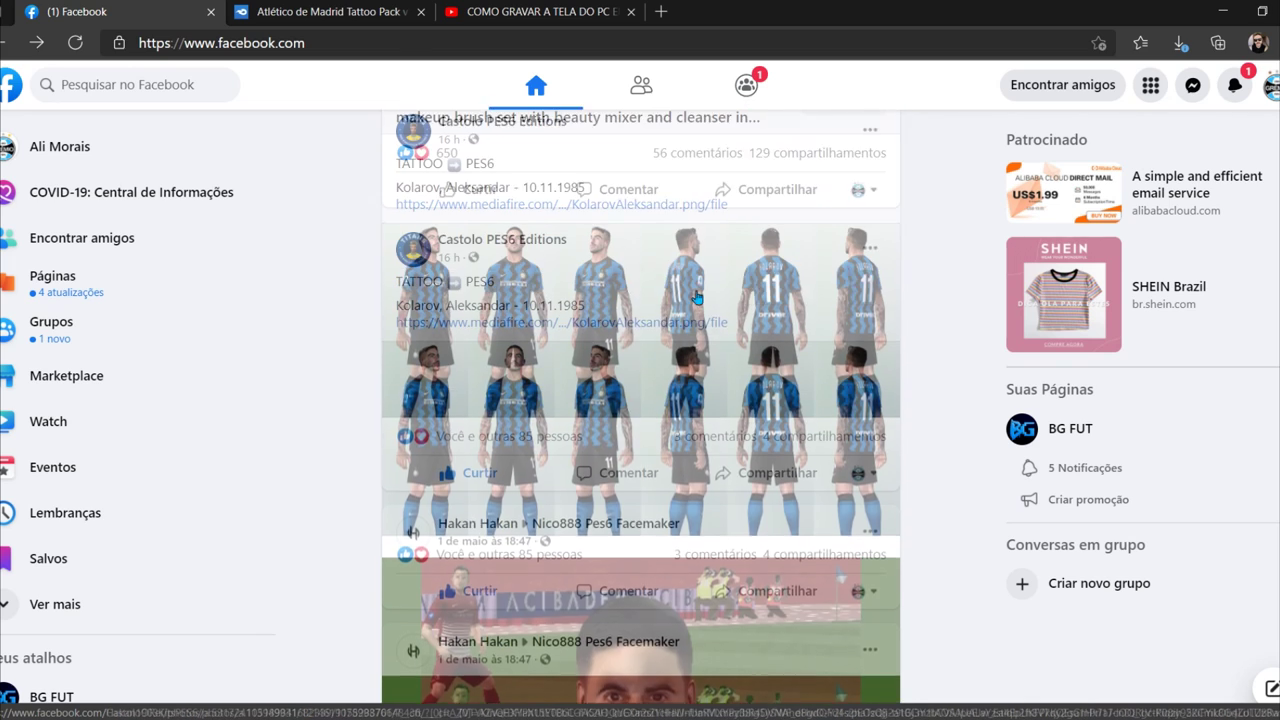
pyautogui.scroll(-5, 697, 297)
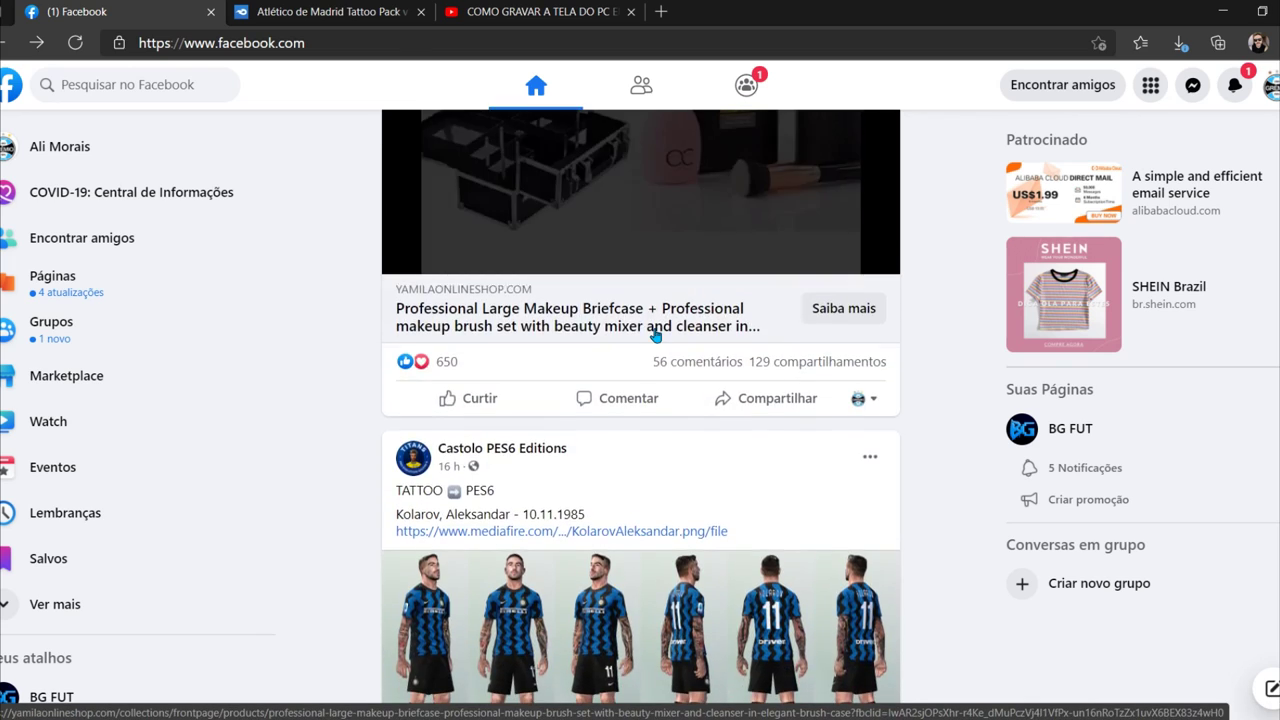
pyautogui.scroll(10, 680, 315)
pyautogui.scroll(10, 667, 333)
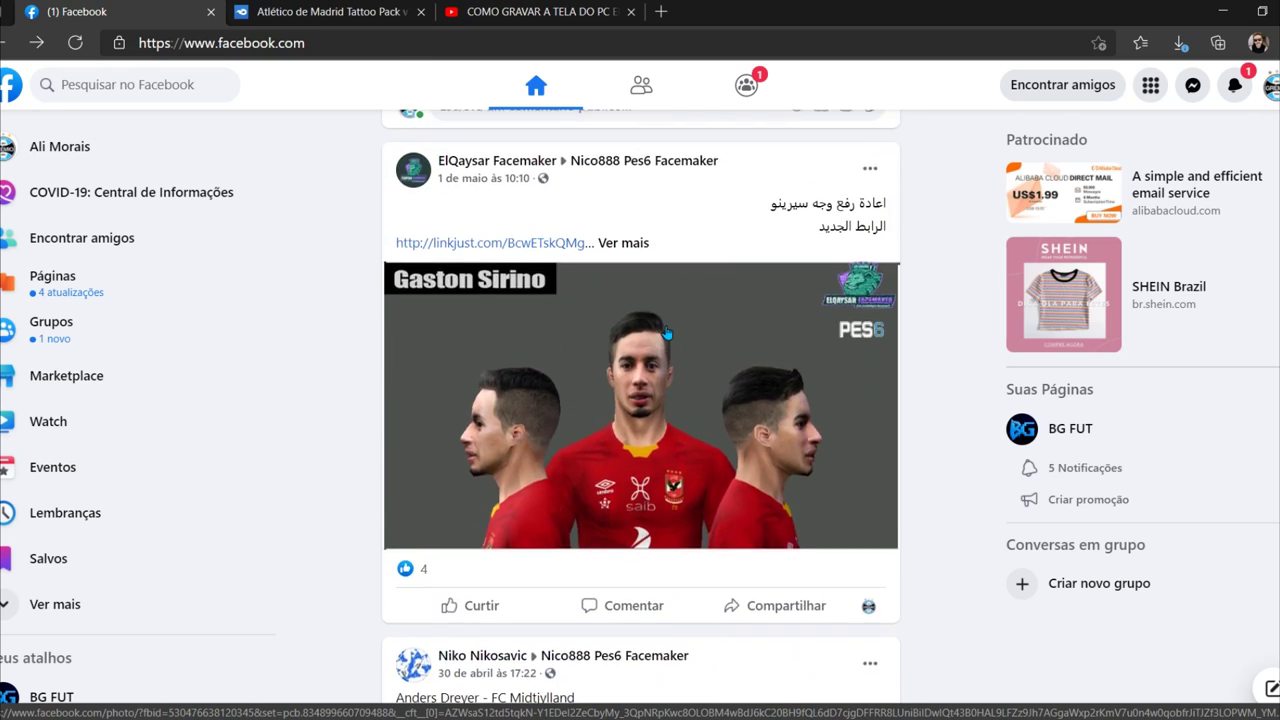
pyautogui.scroll(3, 670, 333)
pyautogui.scroll(-8, 600, 380)
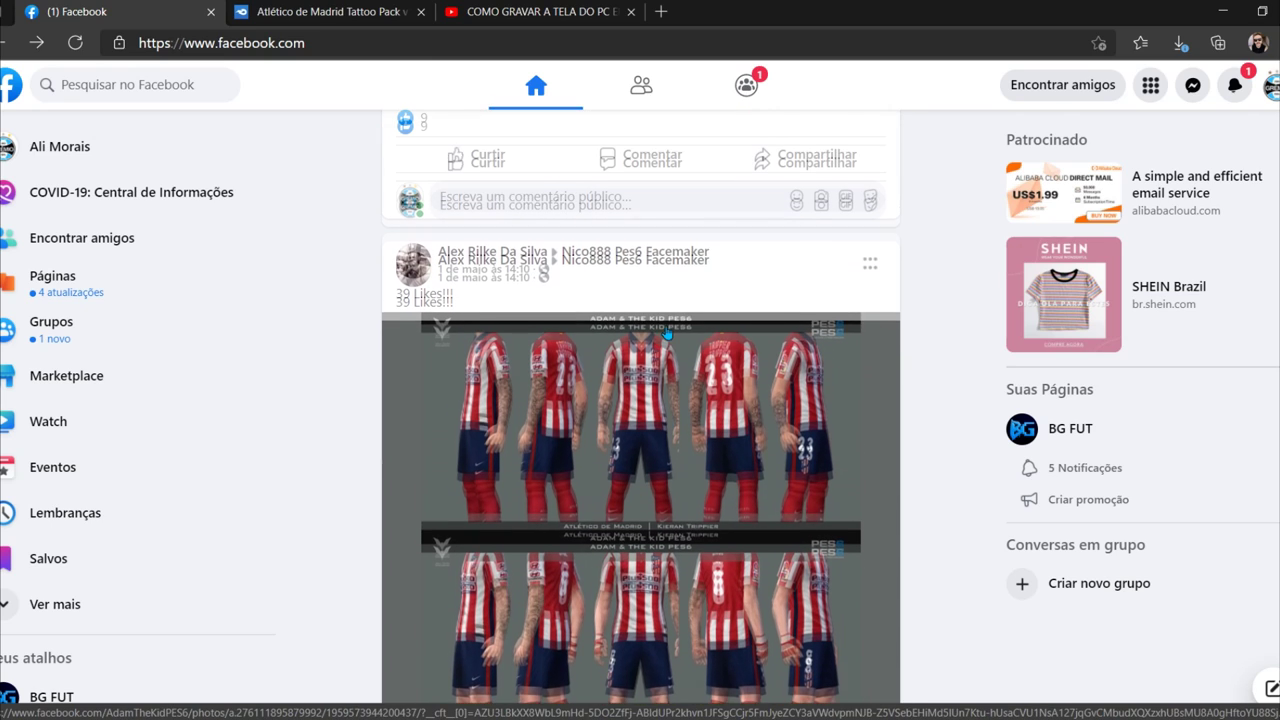
pyautogui.scroll(5, 500, 418)
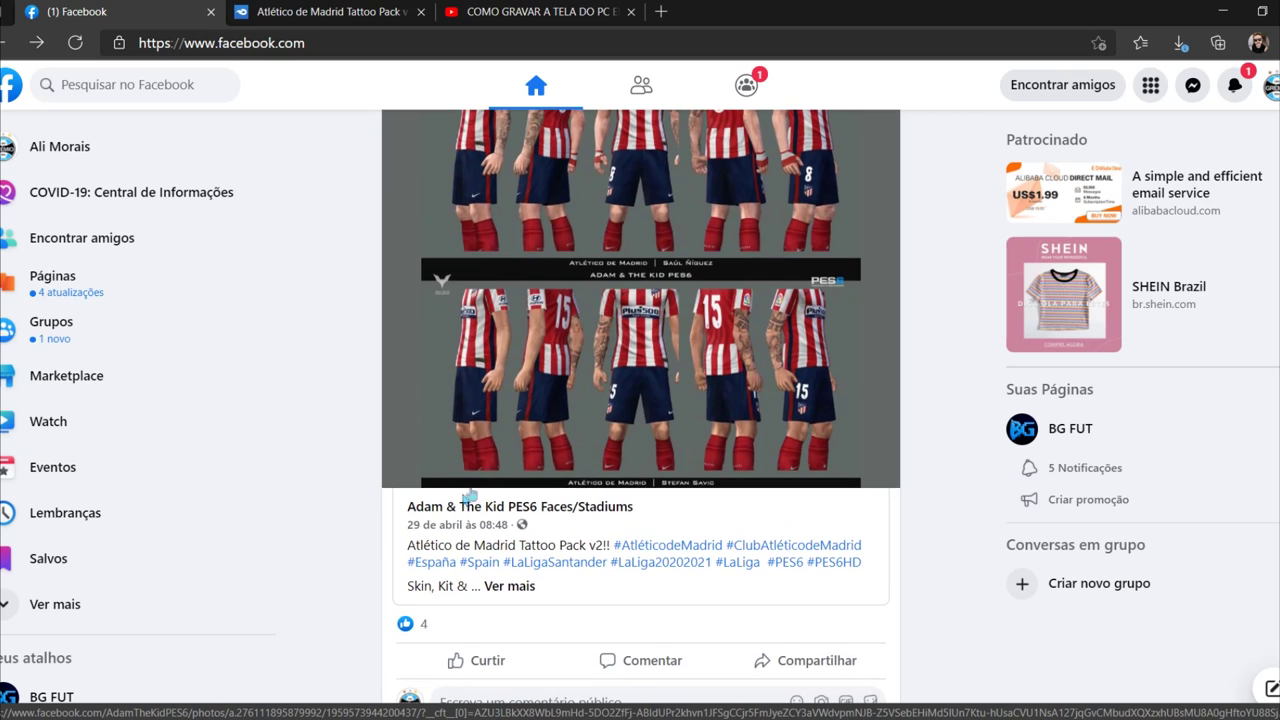
# Step: Open the Adam & The Kid PES6 Faces/Stadiums page, close the chat pop-up, and look through its posts
pyautogui.click(455, 508)
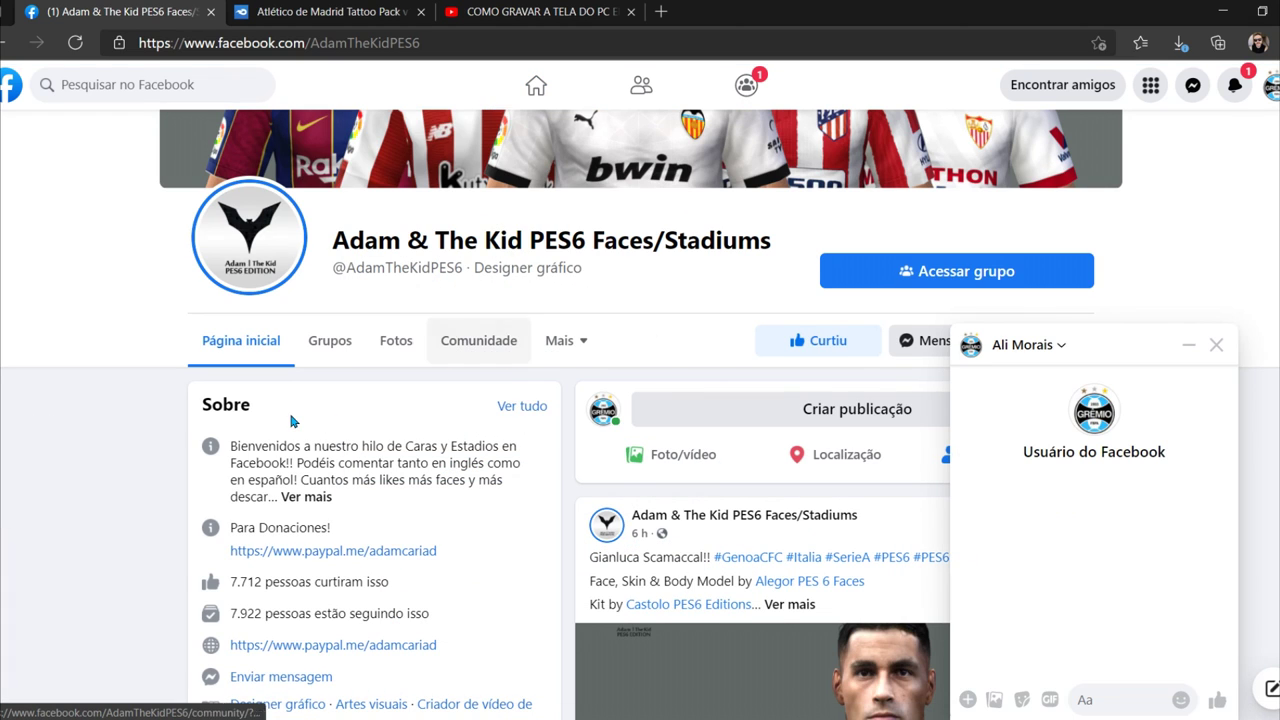
pyautogui.scroll(-3, 640, 400)
pyautogui.click(1215, 345)
pyautogui.click(1216, 344)
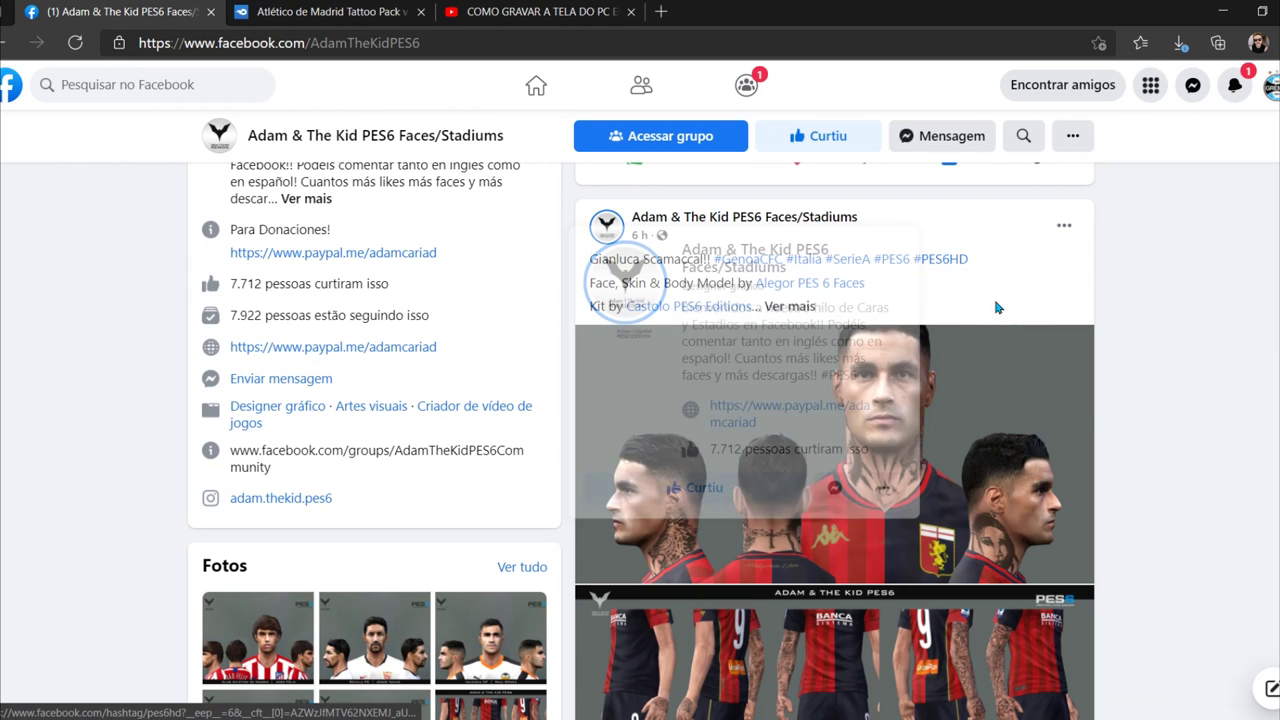
pyautogui.scroll(-8, 840, 458)
pyautogui.scroll(-3, 810, 404)
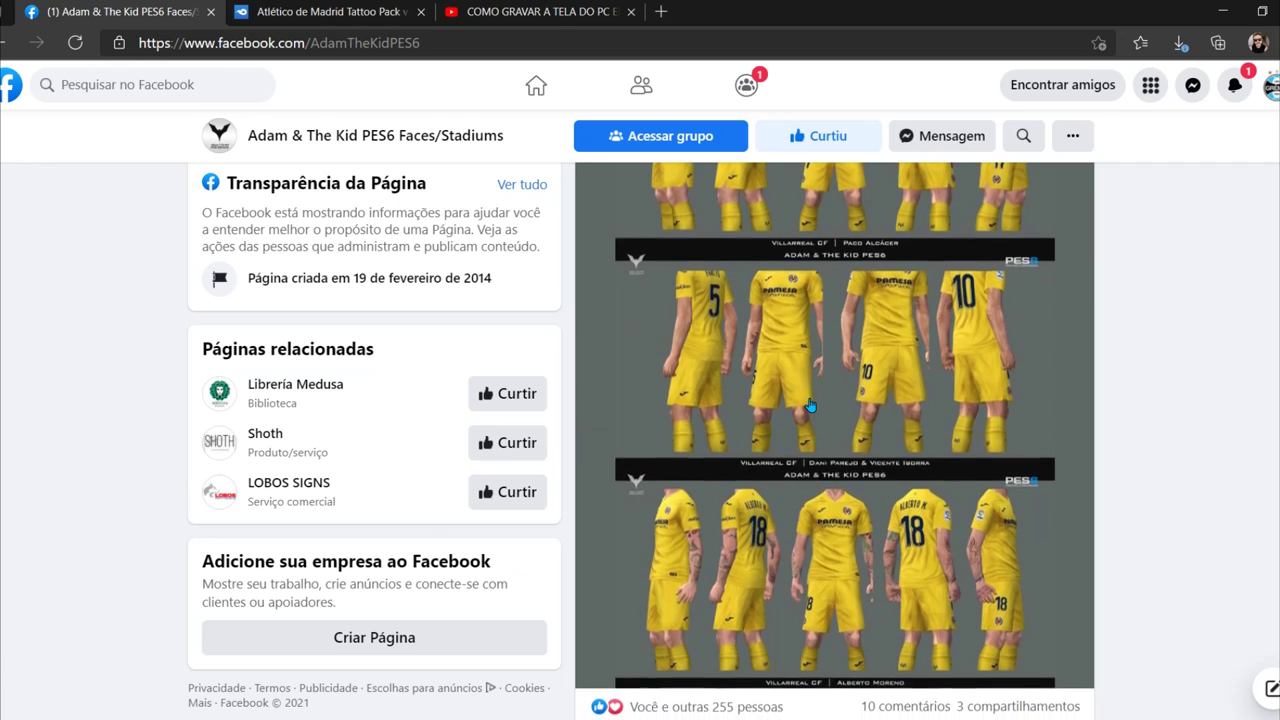
pyautogui.scroll(5, 810, 404)
# Step: View the Alegor PES 6 Faces page through its credit link, and return to the Adam & The Kid page
pyautogui.click(798, 290)
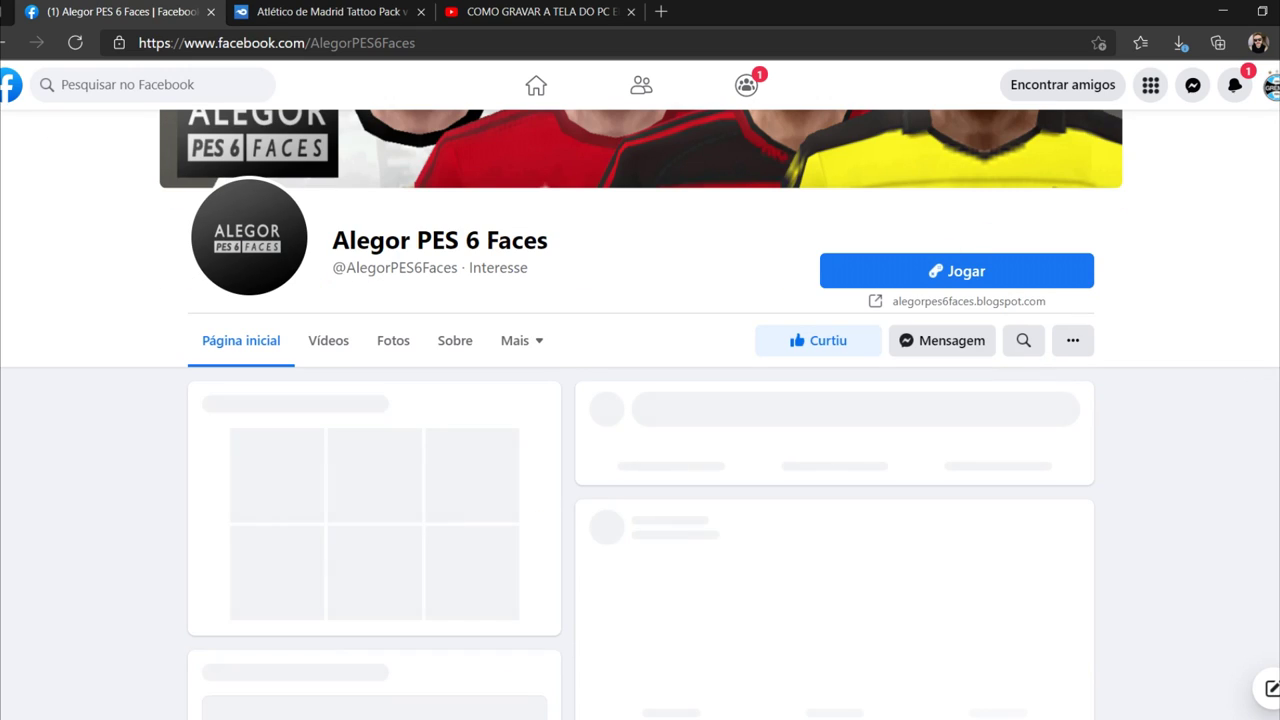
pyautogui.scroll(-7, 330, 340)
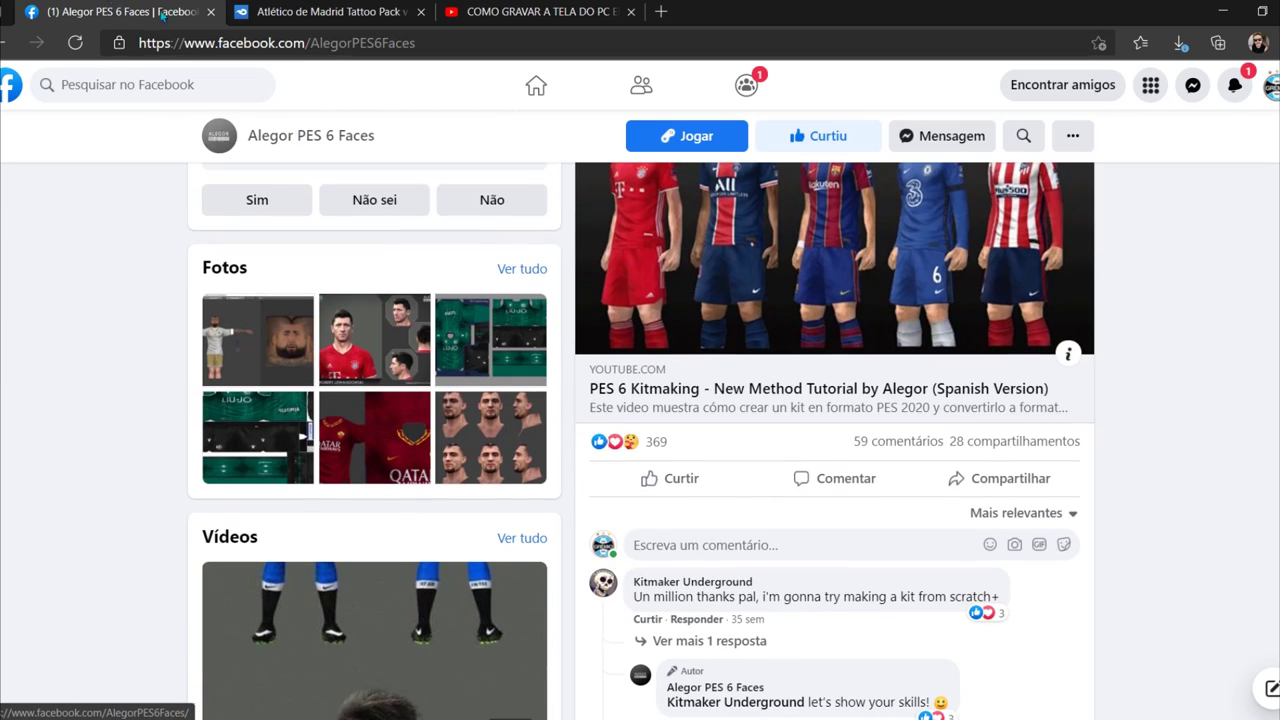
pyautogui.hotkey('alt', 'Left')
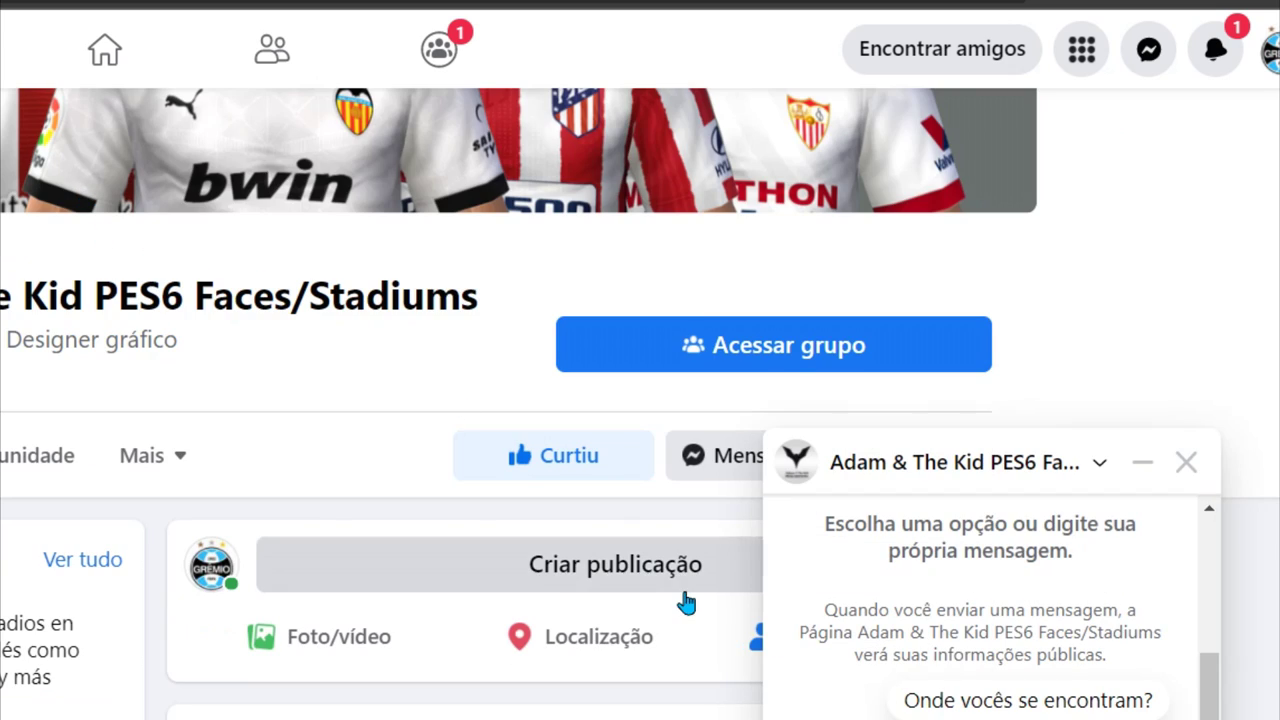
# Step: Close the chat pop-up, expand the Villarreal CF Tattoo Pack post's full text, and review its download condition and images
pyautogui.scroll(-3, 686, 603)
pyautogui.click(1185, 463)
pyautogui.scroll(-1, 635, 632)
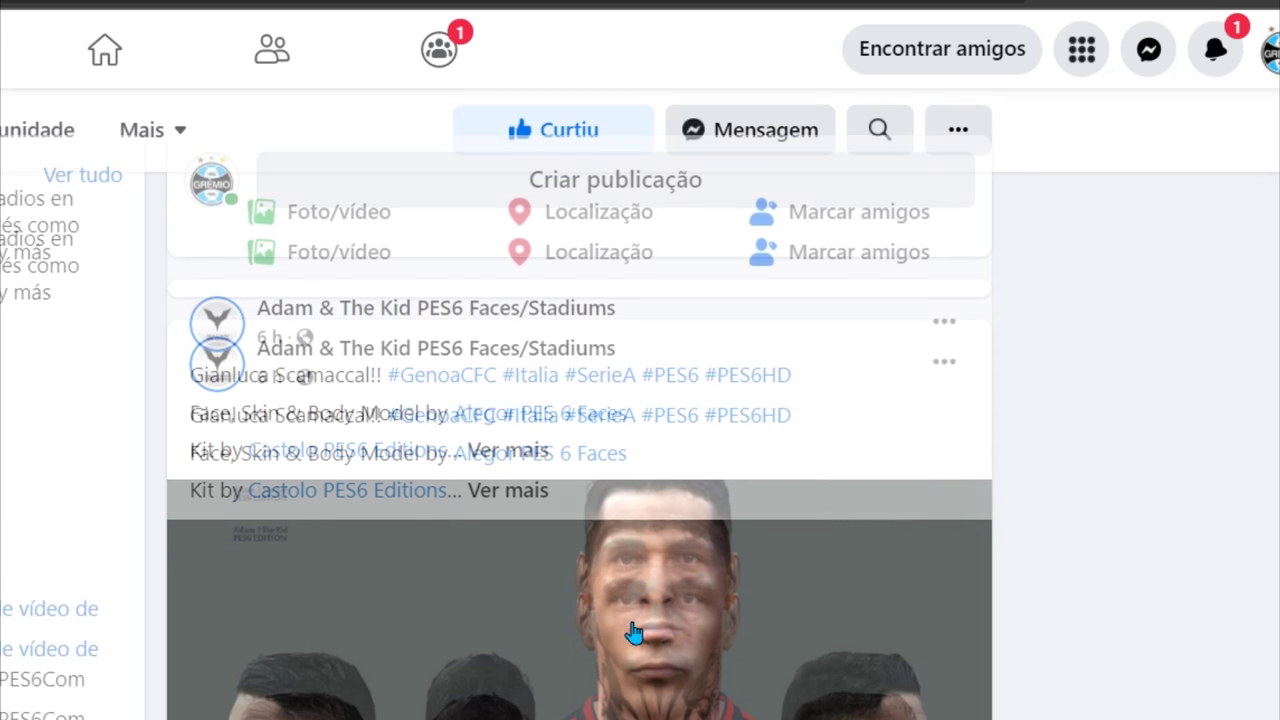
pyautogui.scroll(-5, 634, 628)
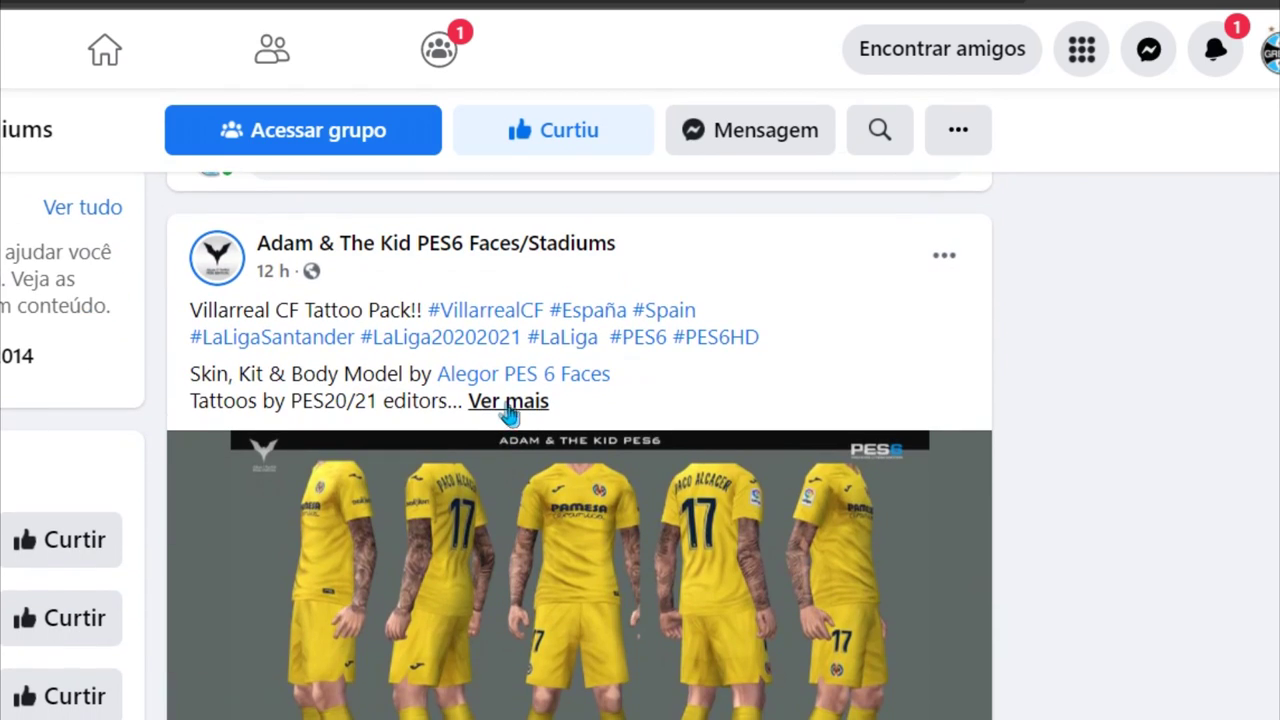
pyautogui.click(508, 406)
pyautogui.scroll(-2, 736, 552)
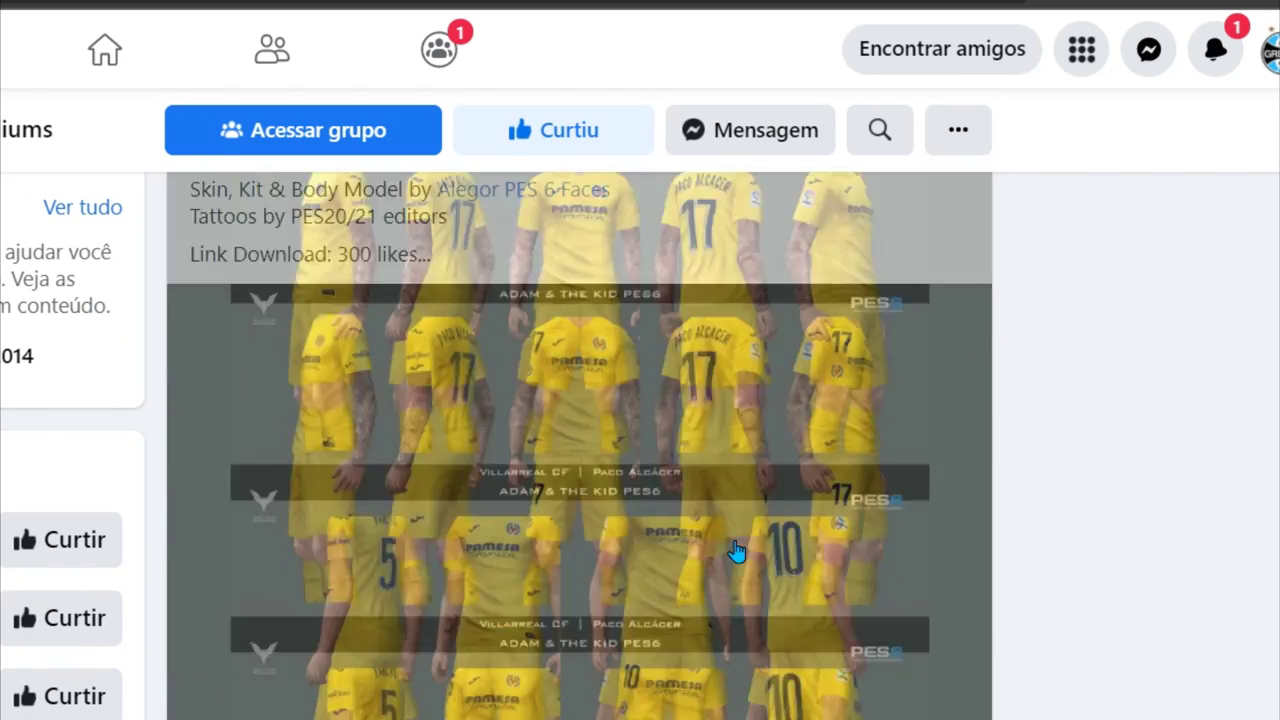
pyautogui.scroll(-3, 736, 552)
pyautogui.scroll(-3, 305, 708)
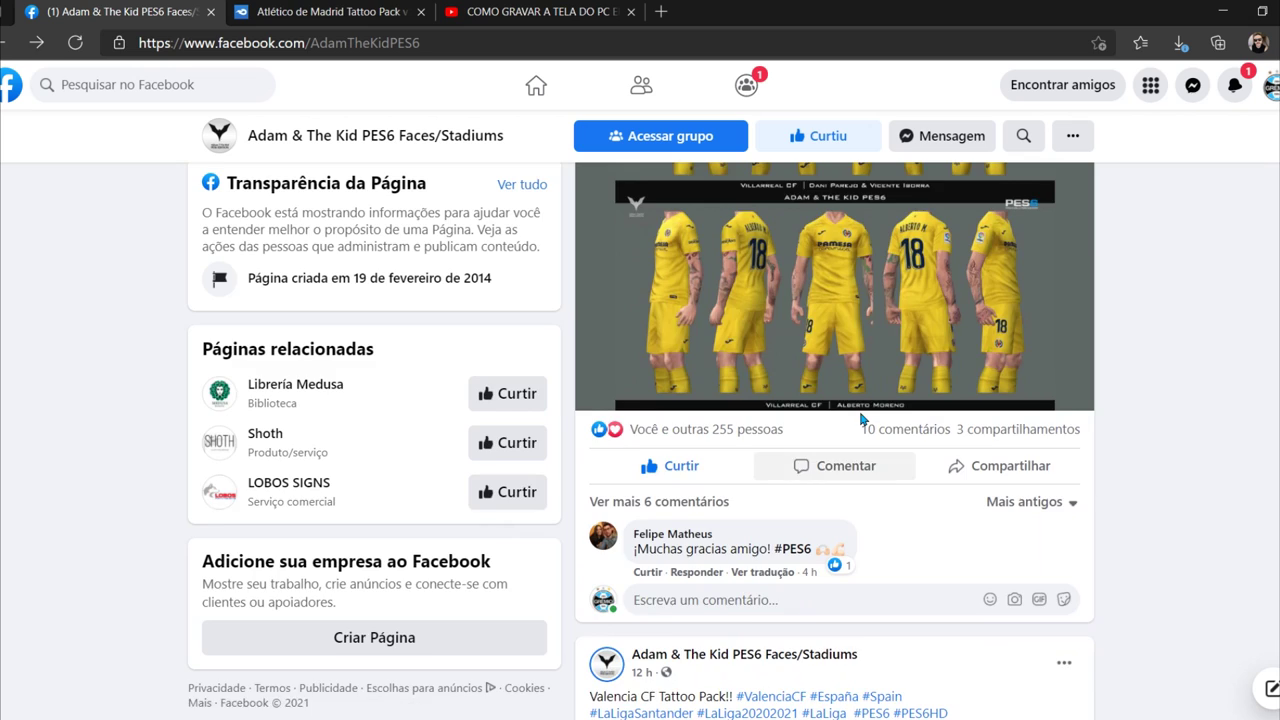
pyautogui.scroll(3, 619, 582)
pyautogui.scroll(5, 860, 420)
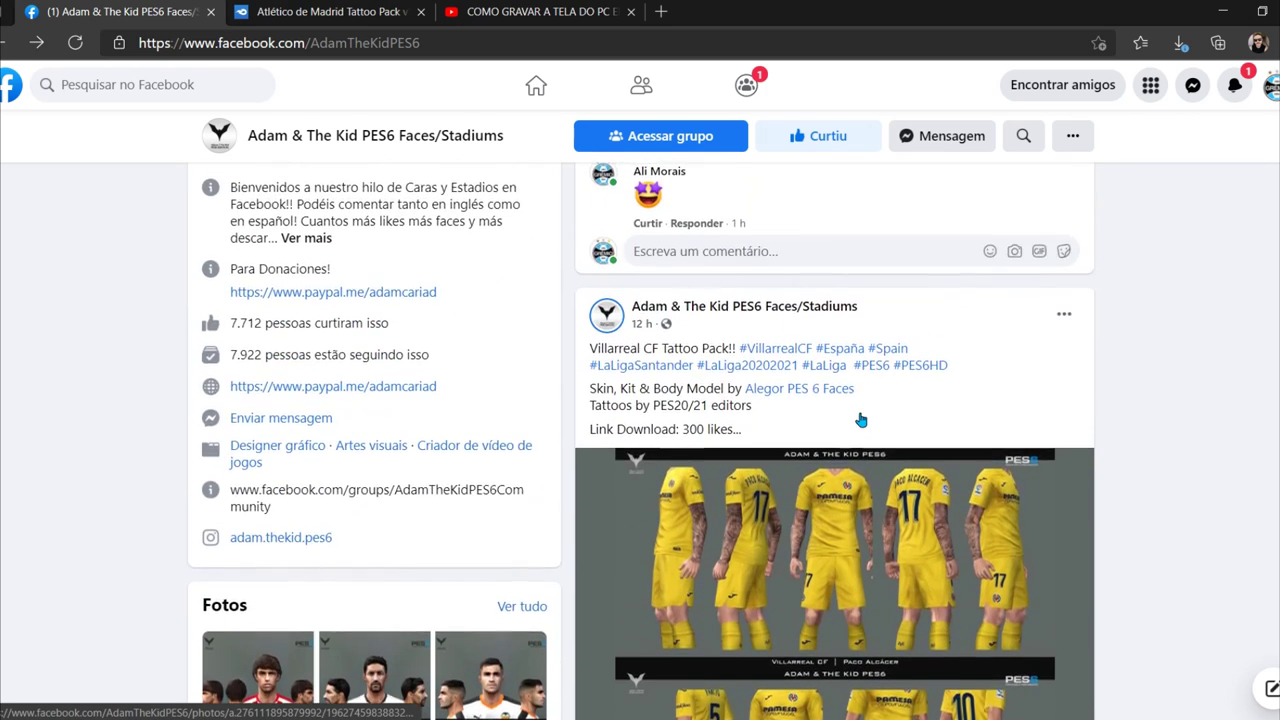
# Step: Expand the full text of the page's newest post, the Gianluca Scamacca face for Genoa CFC, to read its download condition
pyautogui.scroll(3, 860, 420)
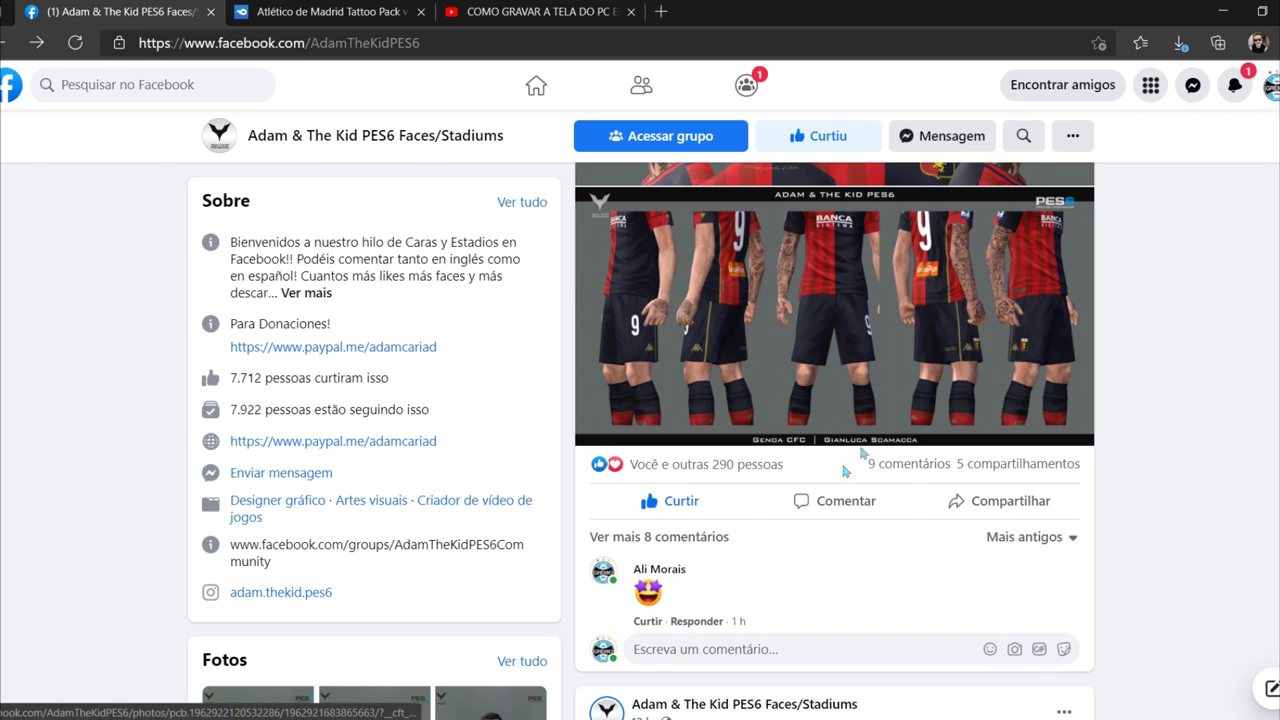
pyautogui.scroll(4, 853, 555)
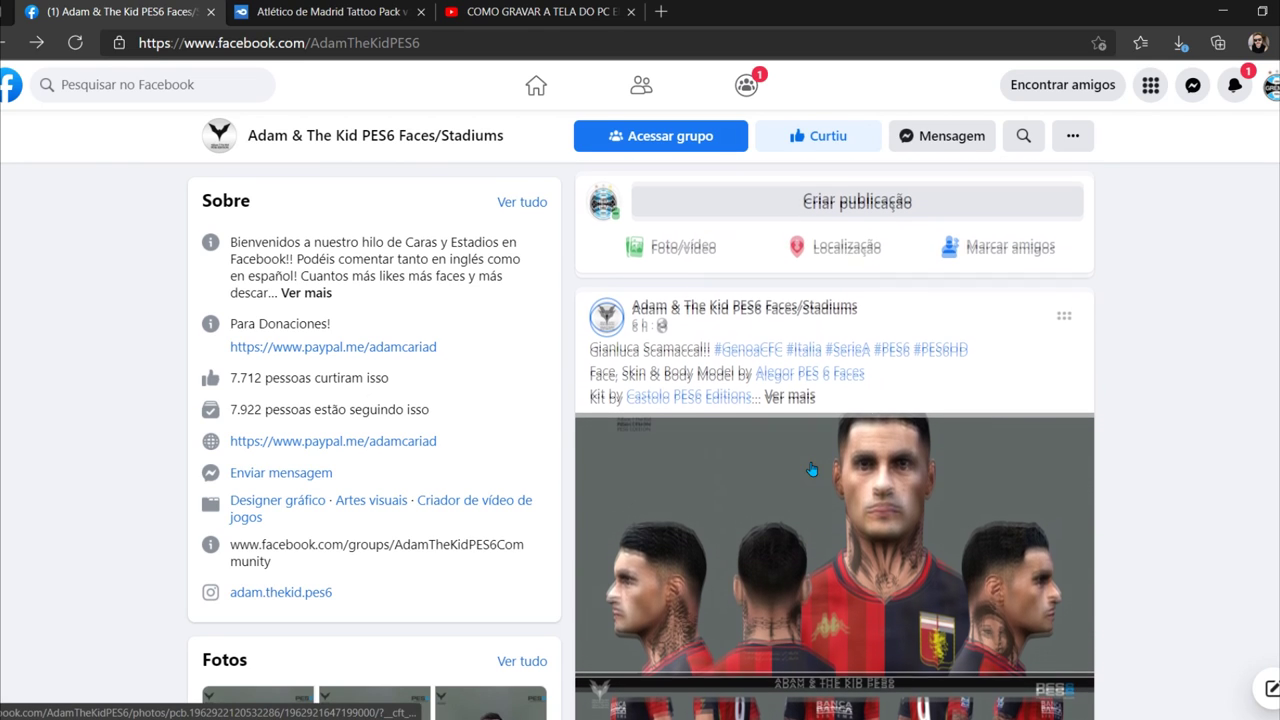
pyautogui.click(789, 406)
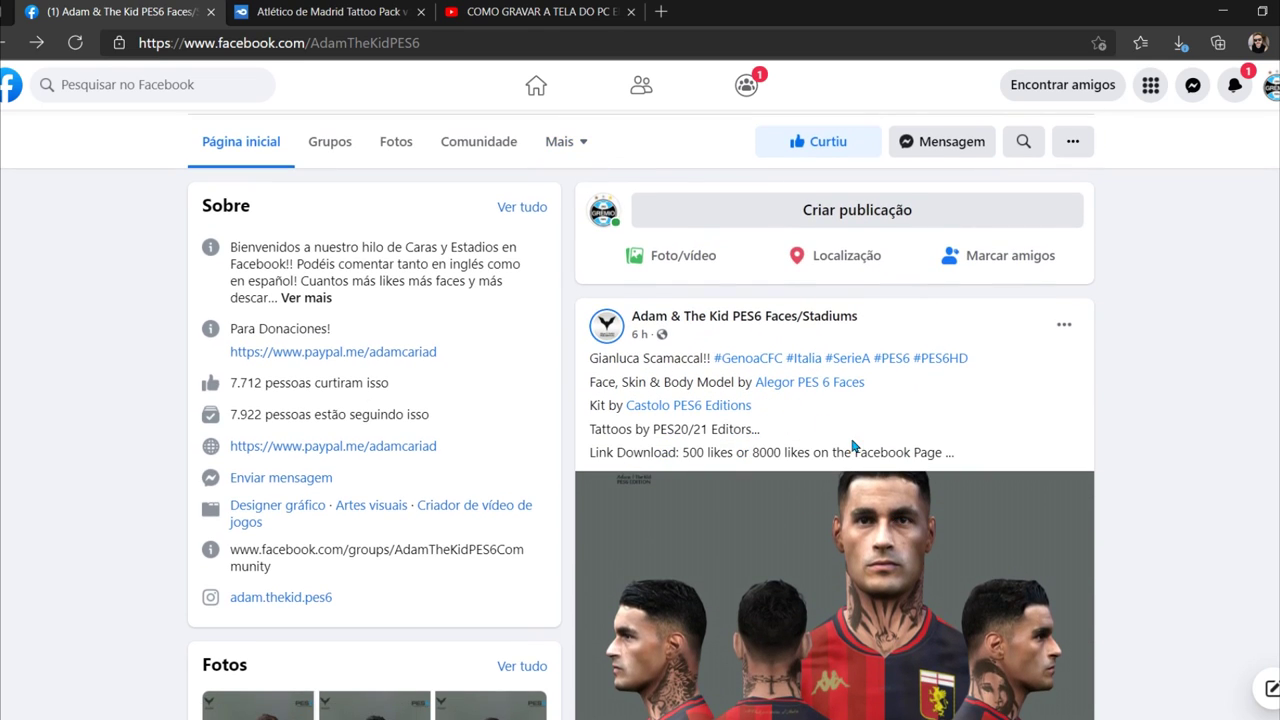
# Step: Check the Facebook home feed for the latest Nico888 Pes6 Facemaker posts with face download links
pyautogui.scroll(-9, 853, 447)
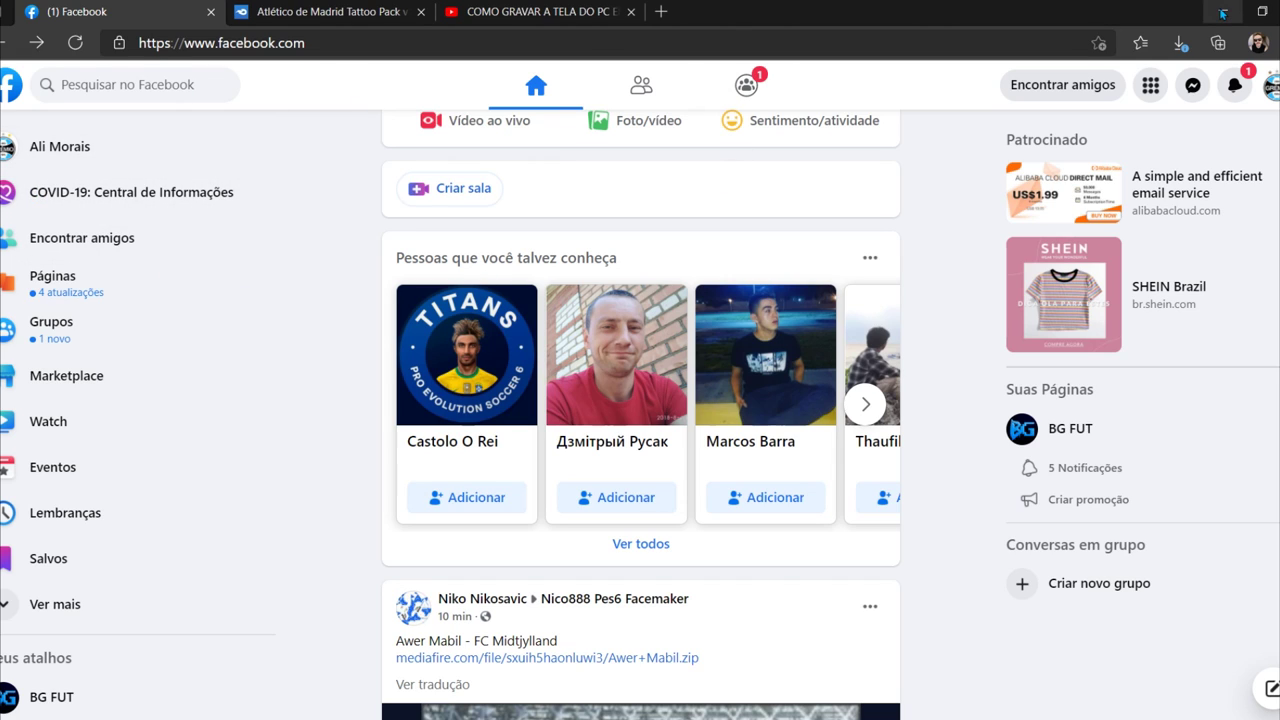
pyautogui.scroll(-5, 347, 401)
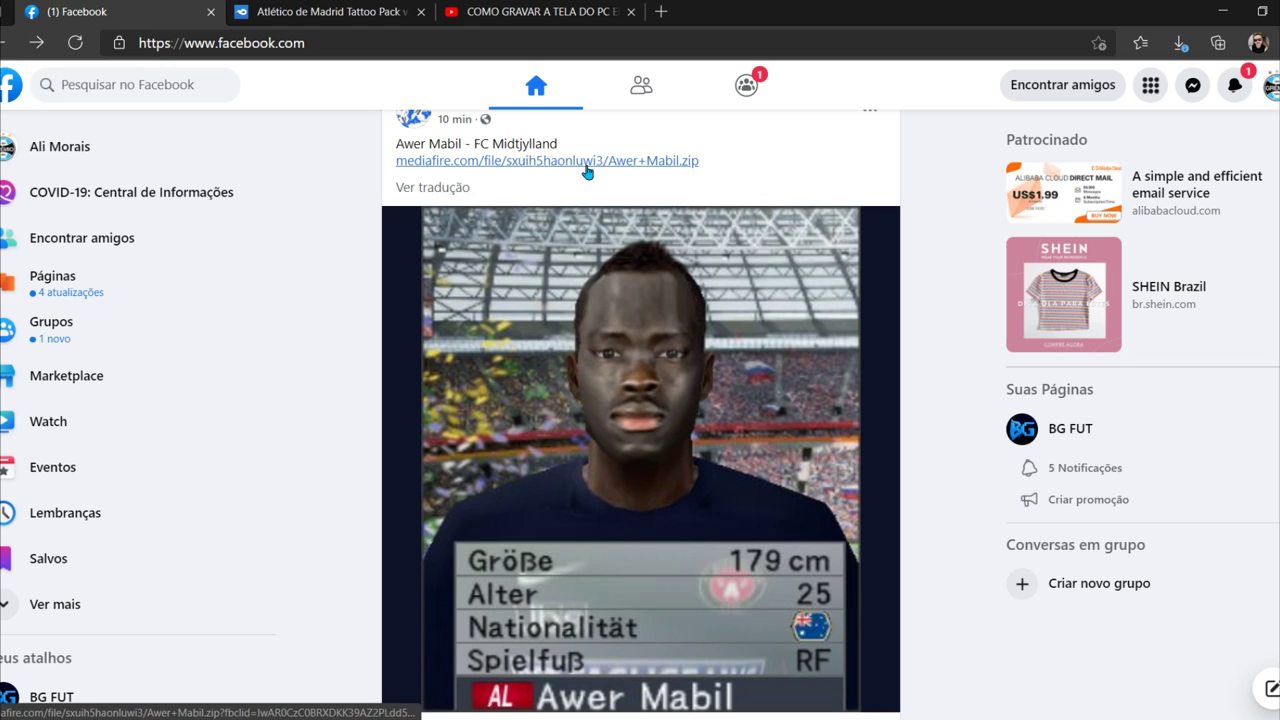
pyautogui.scroll(-5, 600, 165)
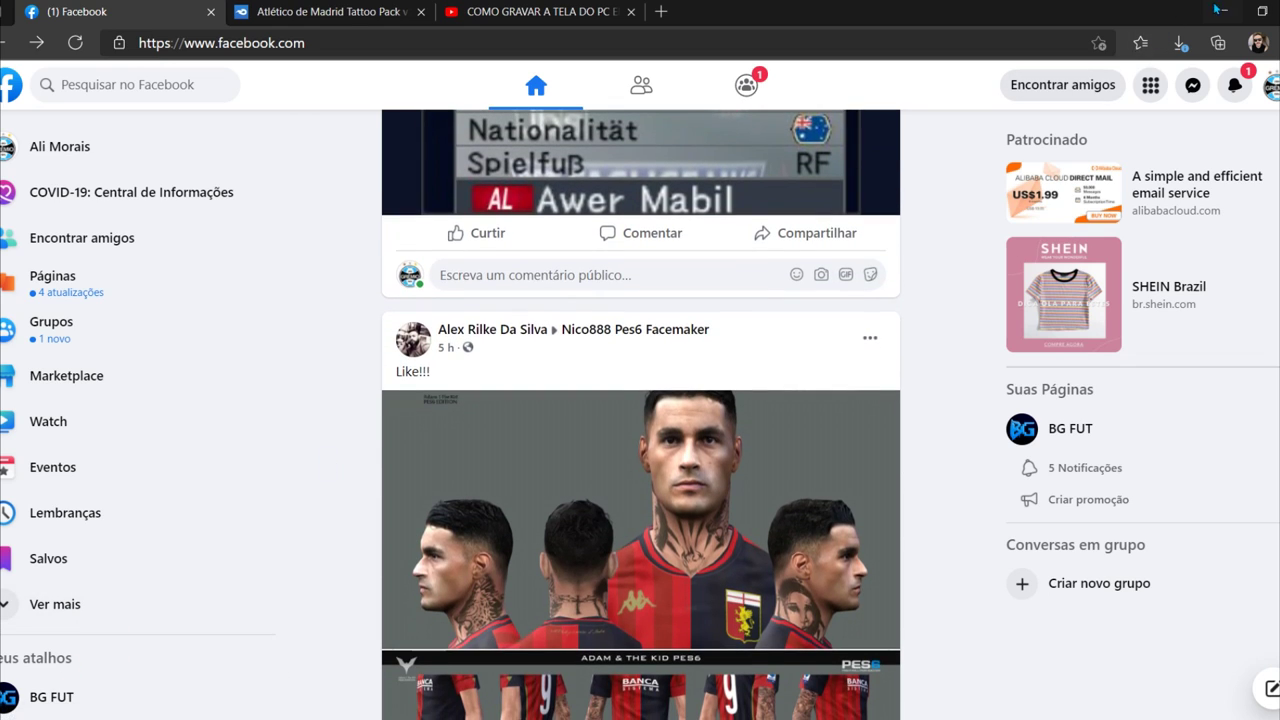
# Step: Minimize the browser and move the Jose Gimenez image to another empty spot on the desktop
pyautogui.click(1222, 11)
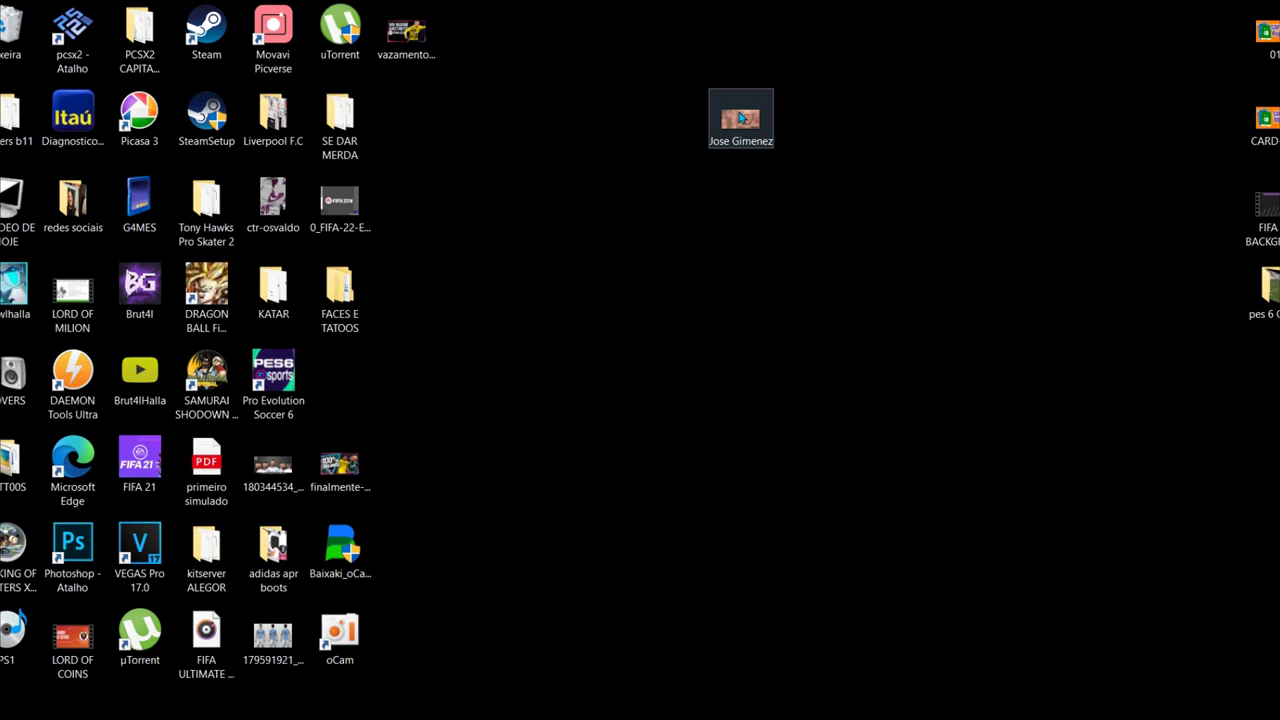
pyautogui.moveTo(741, 118); pyautogui.dragTo(905, 265)
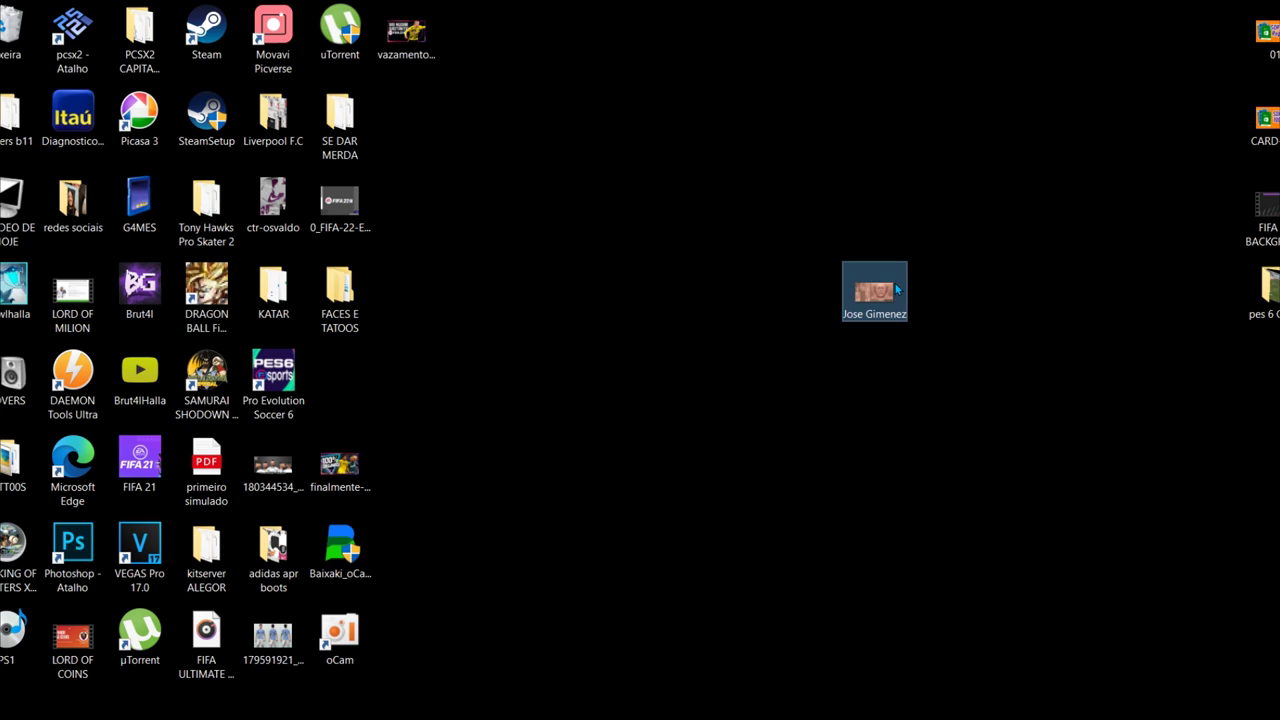
# Step: View the Jose Gimenez skin texture image from the desktop at full size and close it
pyautogui.doubleClick(896, 290)
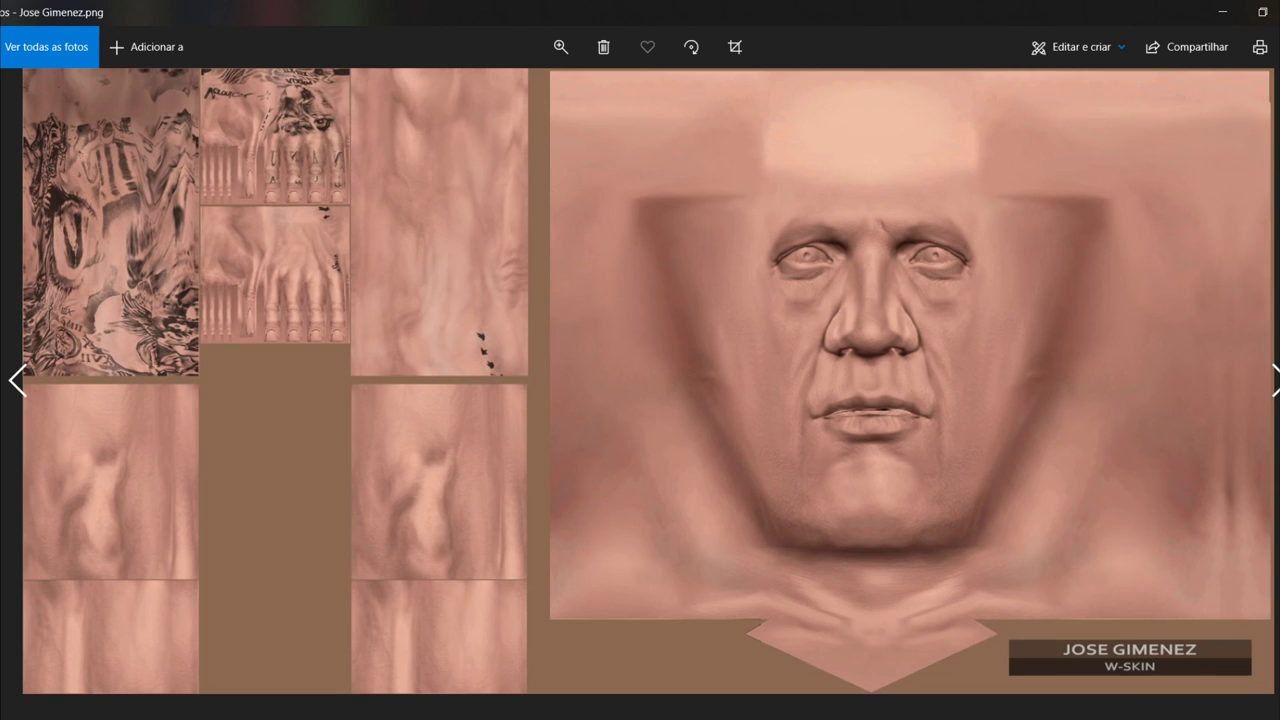
pyautogui.hotkey('alt', 'F4')
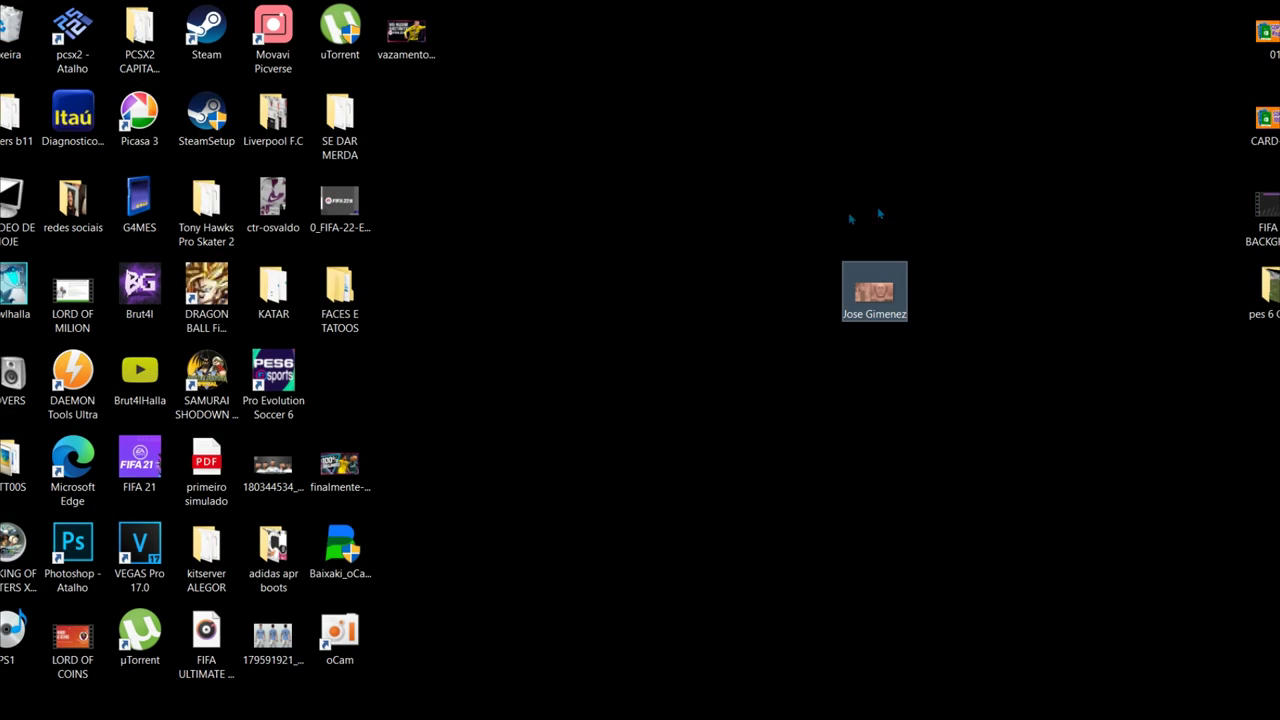
# Step: From the Pro Evolution Soccer 6 shortcut's file location, open kitserver\GDB\skins, look through its team folders and minimize the window
pyautogui.click(268, 392)
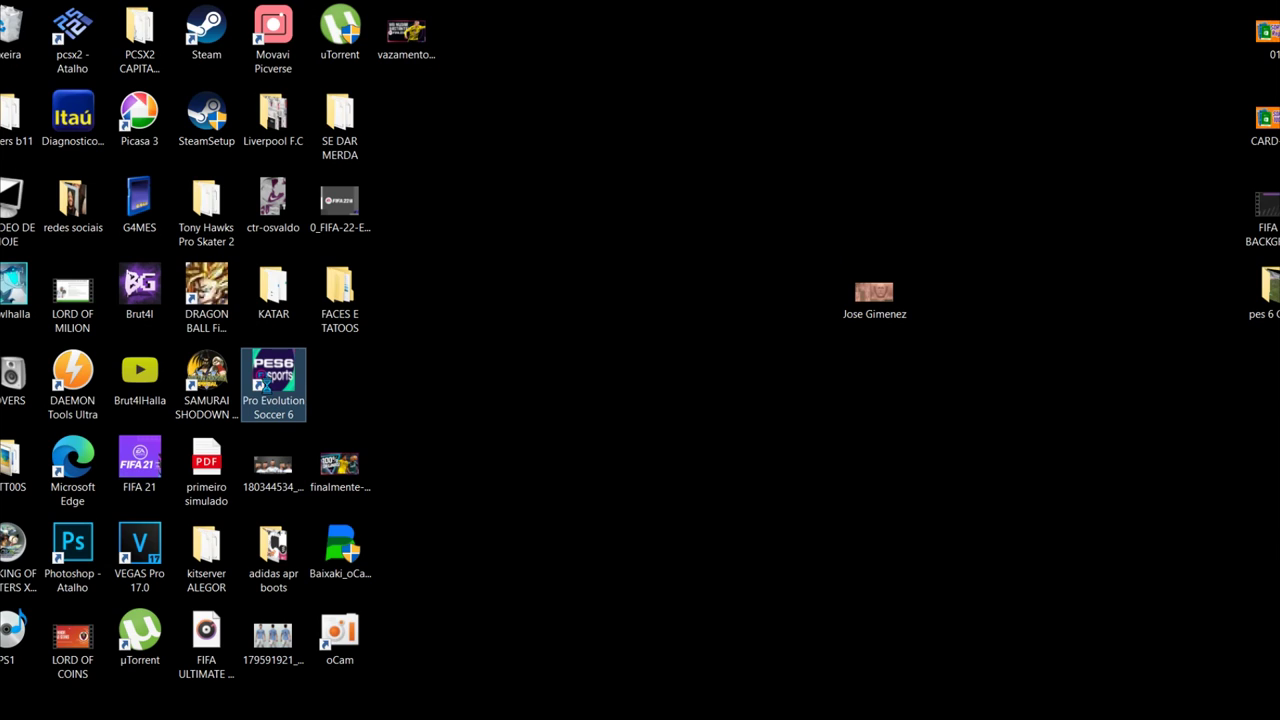
pyautogui.rightClick(268, 392)
pyautogui.click(386, 276)
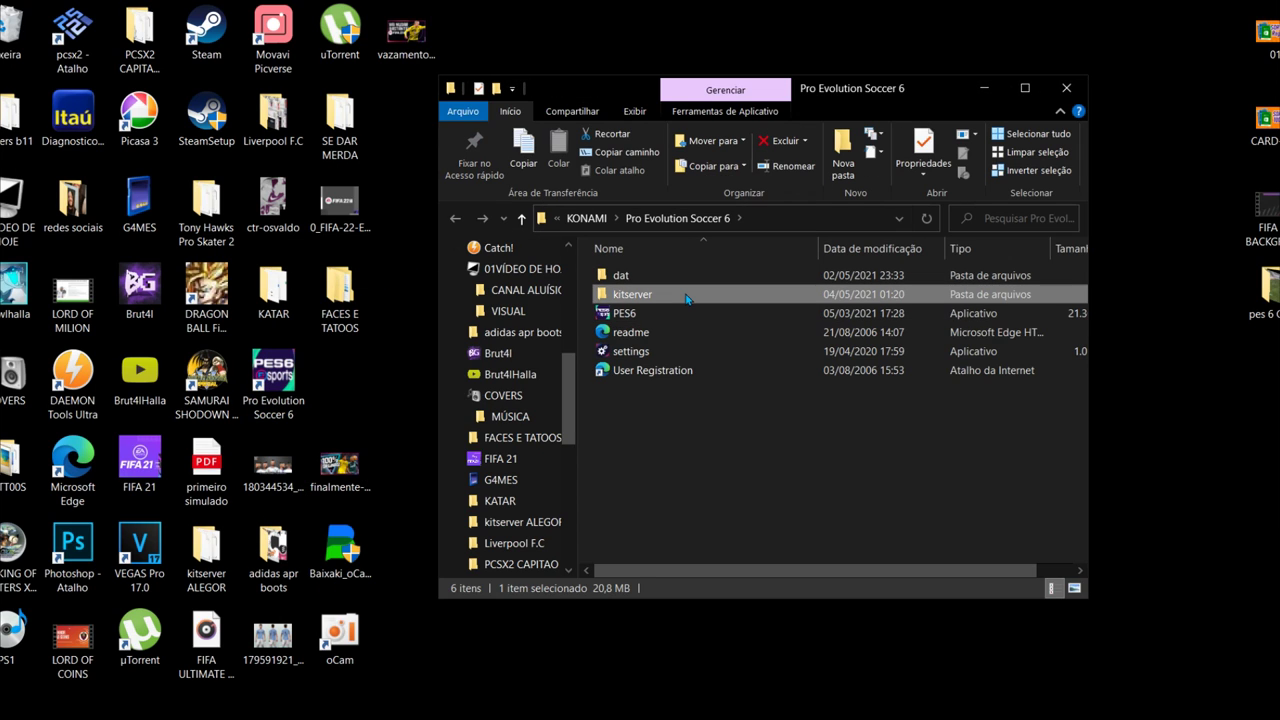
pyautogui.doubleClick(687, 292)
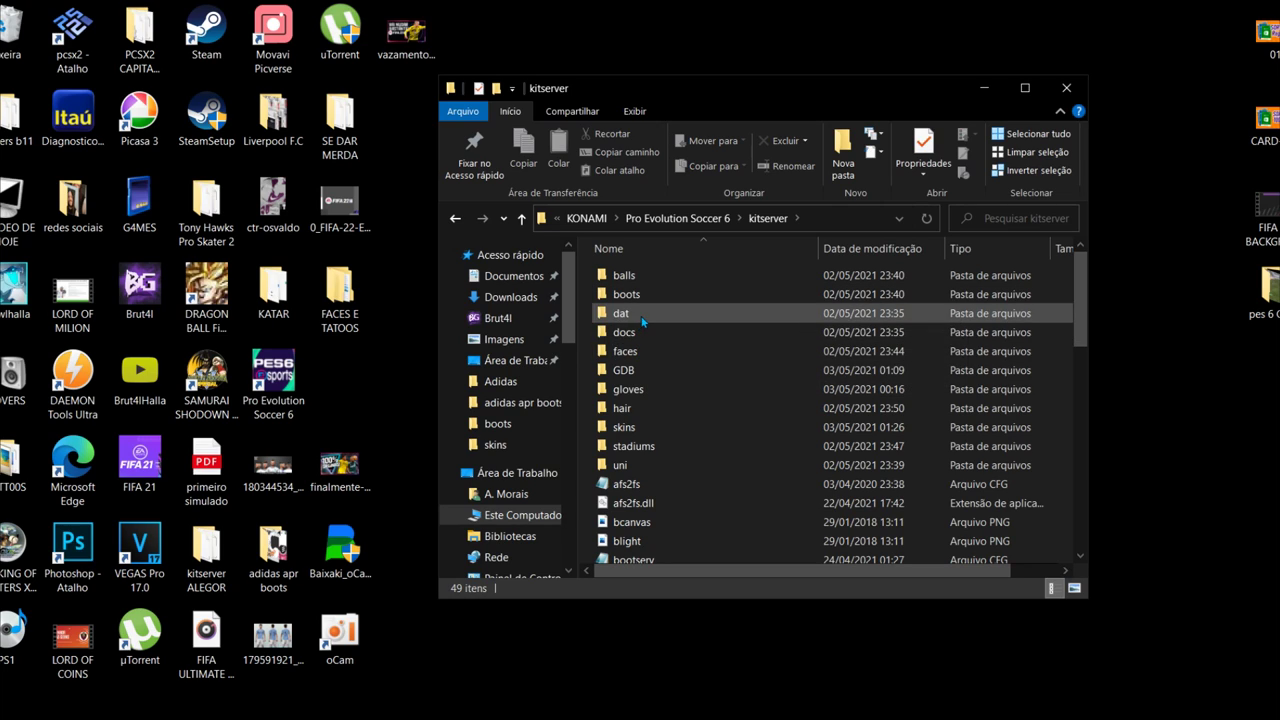
pyautogui.doubleClick(650, 369)
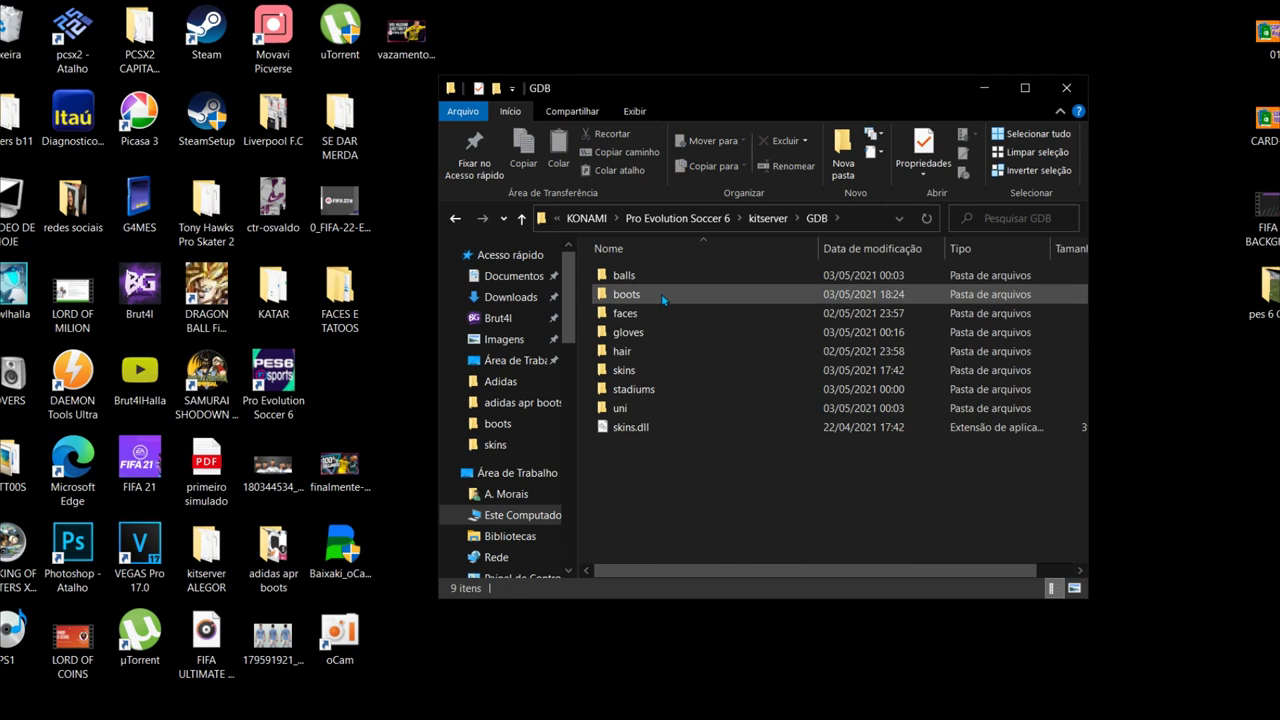
pyautogui.doubleClick(657, 370)
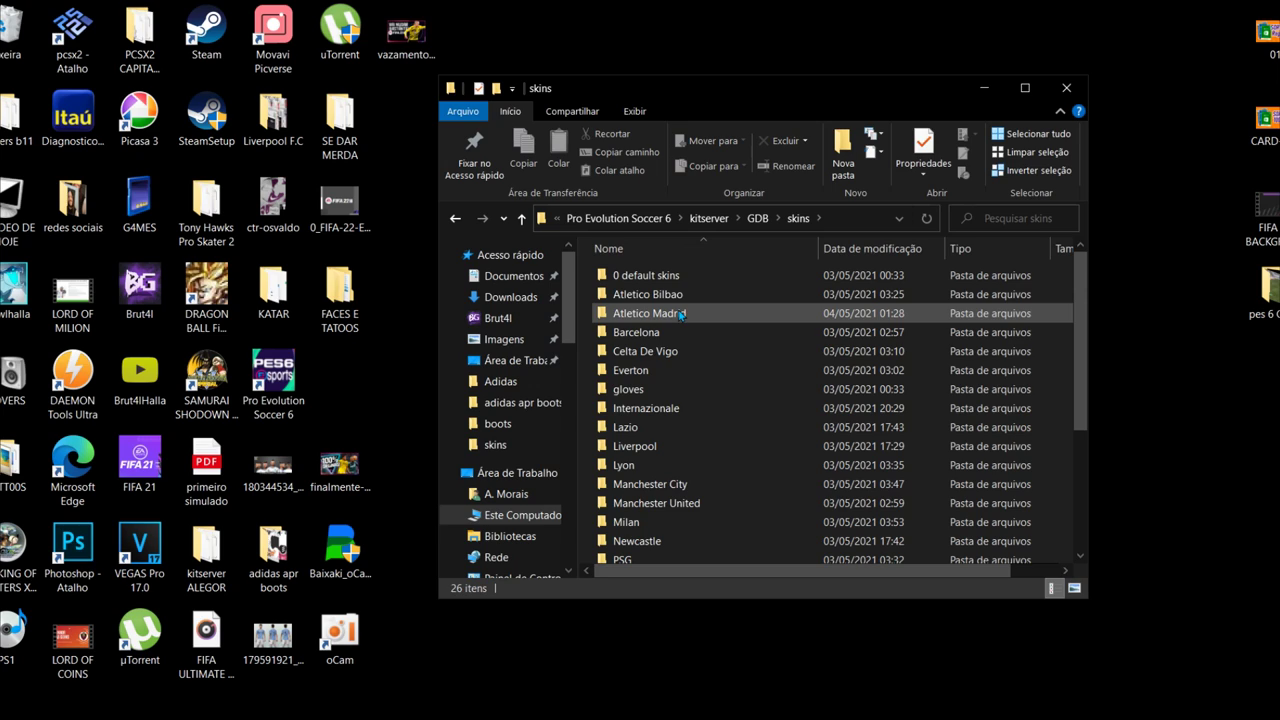
pyautogui.scroll(-2, 711, 356)
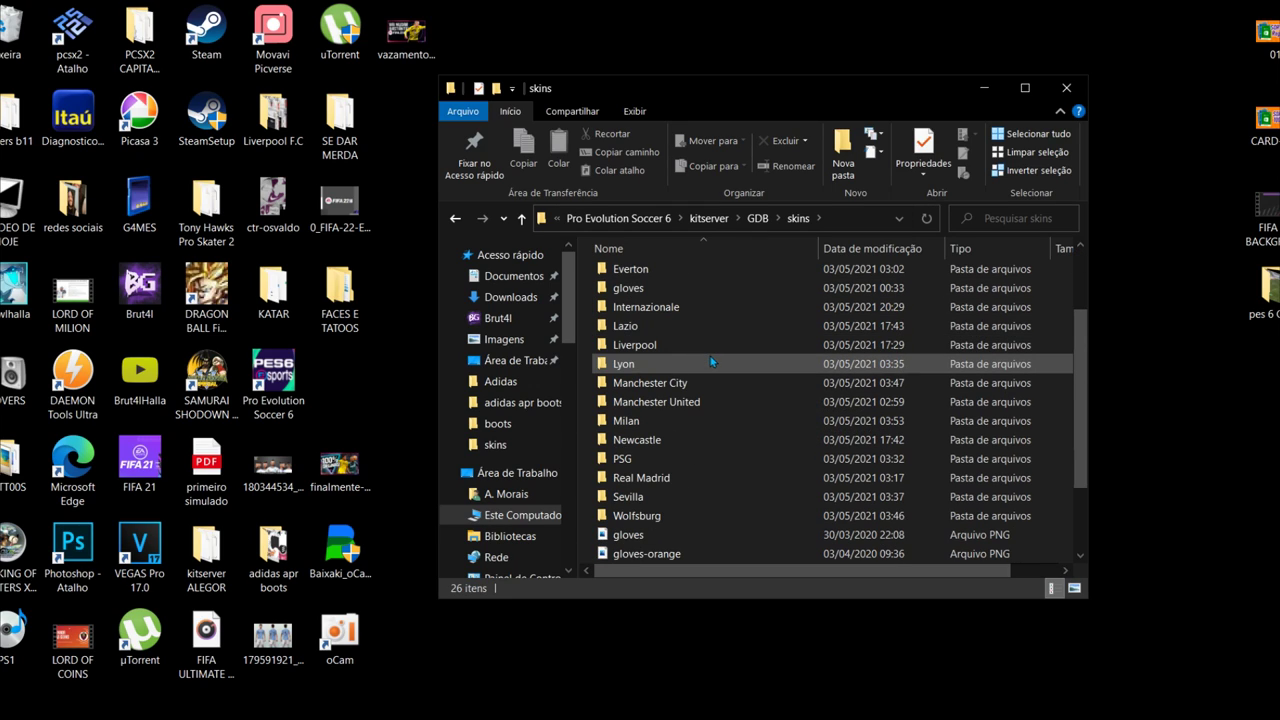
pyautogui.scroll(-2, 655, 368)
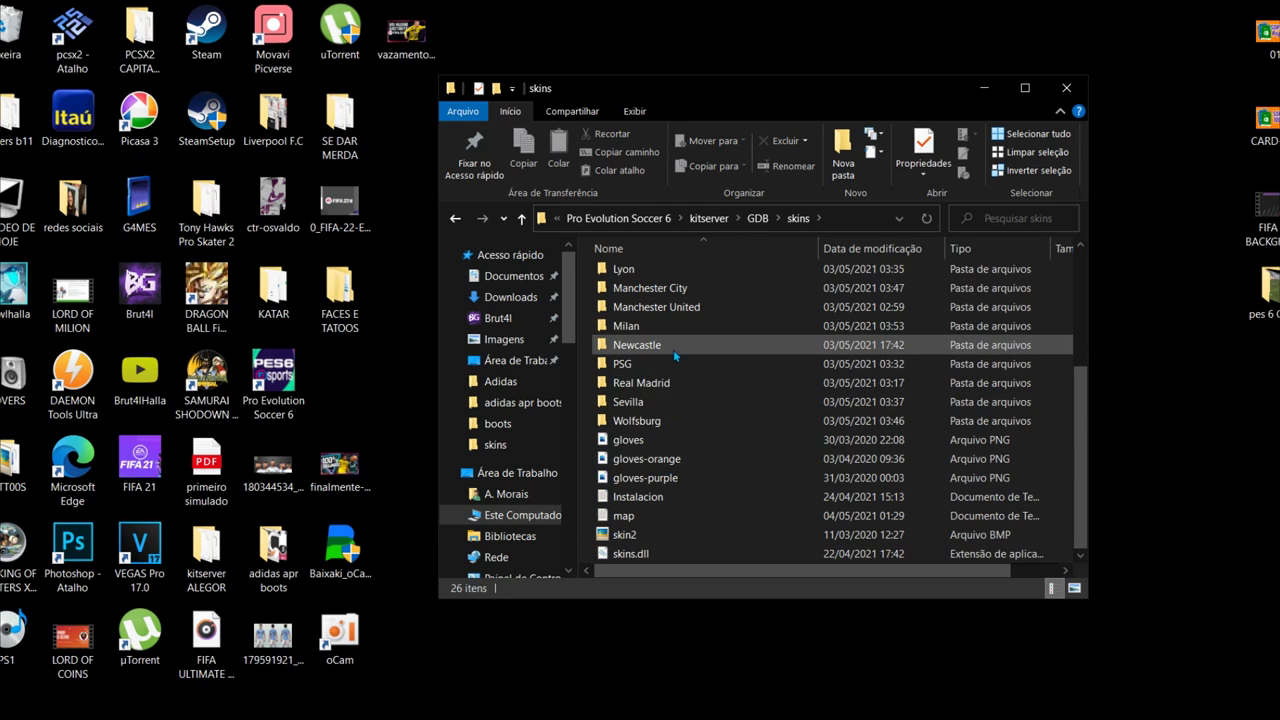
pyautogui.scroll(4, 740, 360)
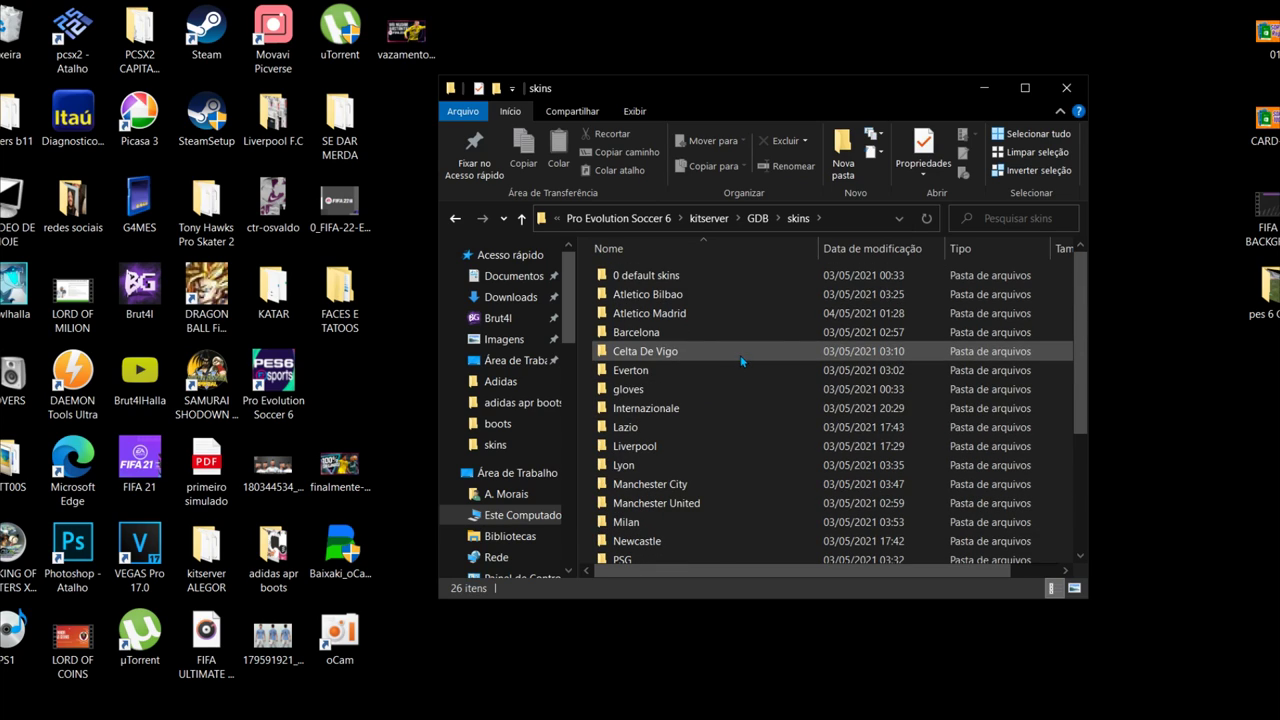
pyautogui.click(983, 88)
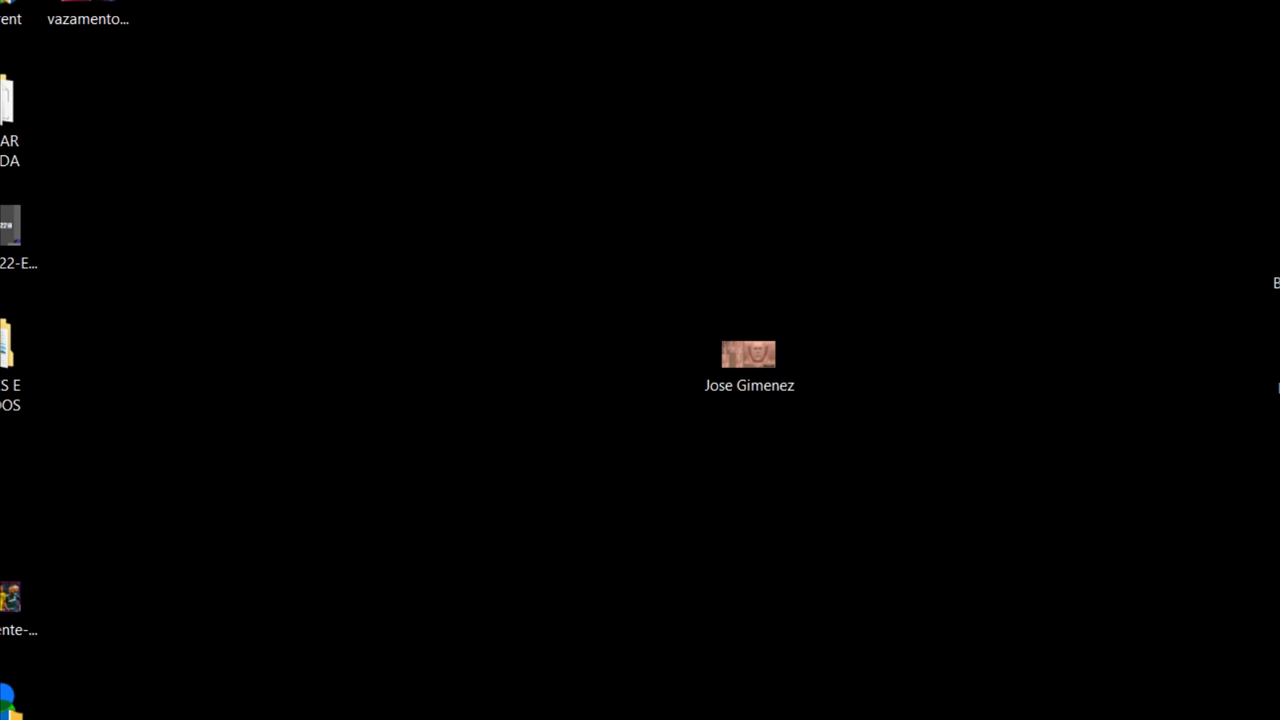
# Step: Close the extra kitserver window and bring the GDB skins folder window back to the front
pyautogui.hotkey('alt', 'Tab')
pyautogui.hotkey('alt', 'Up')
pyautogui.hotkey('alt', 'Up')
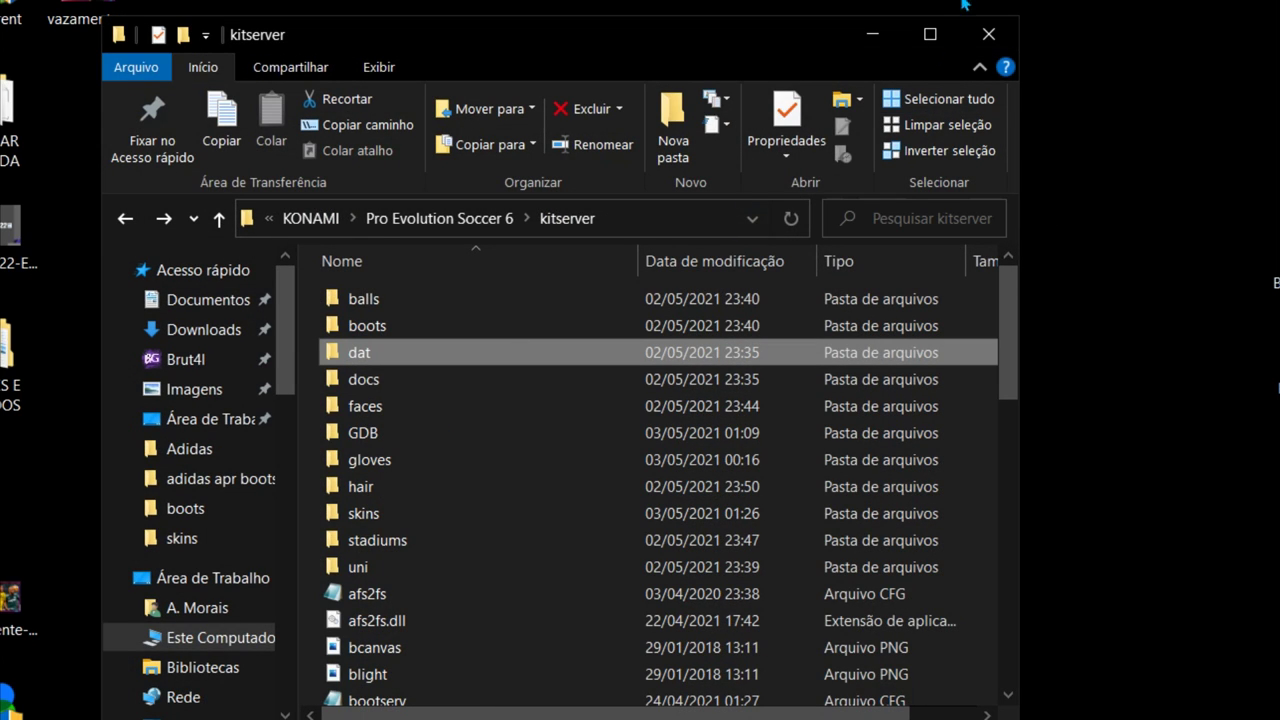
pyautogui.click(987, 36)
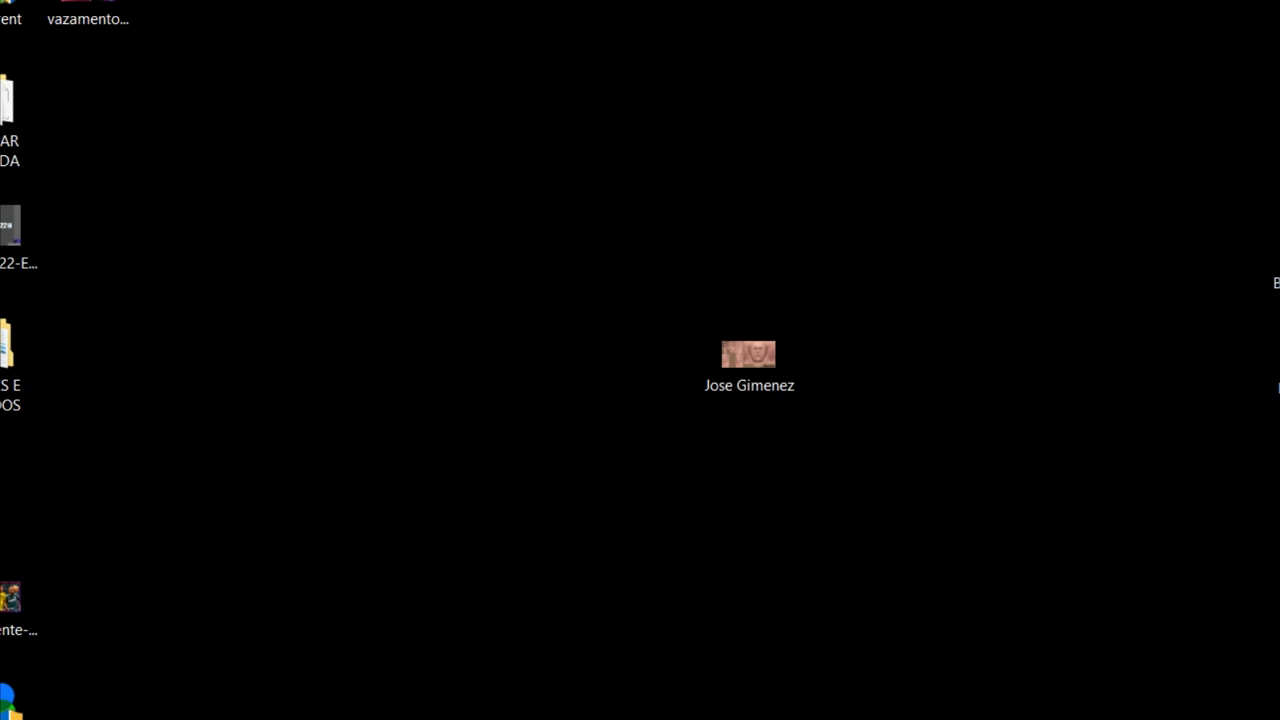
pyautogui.hotkey('alt', 'Tab')
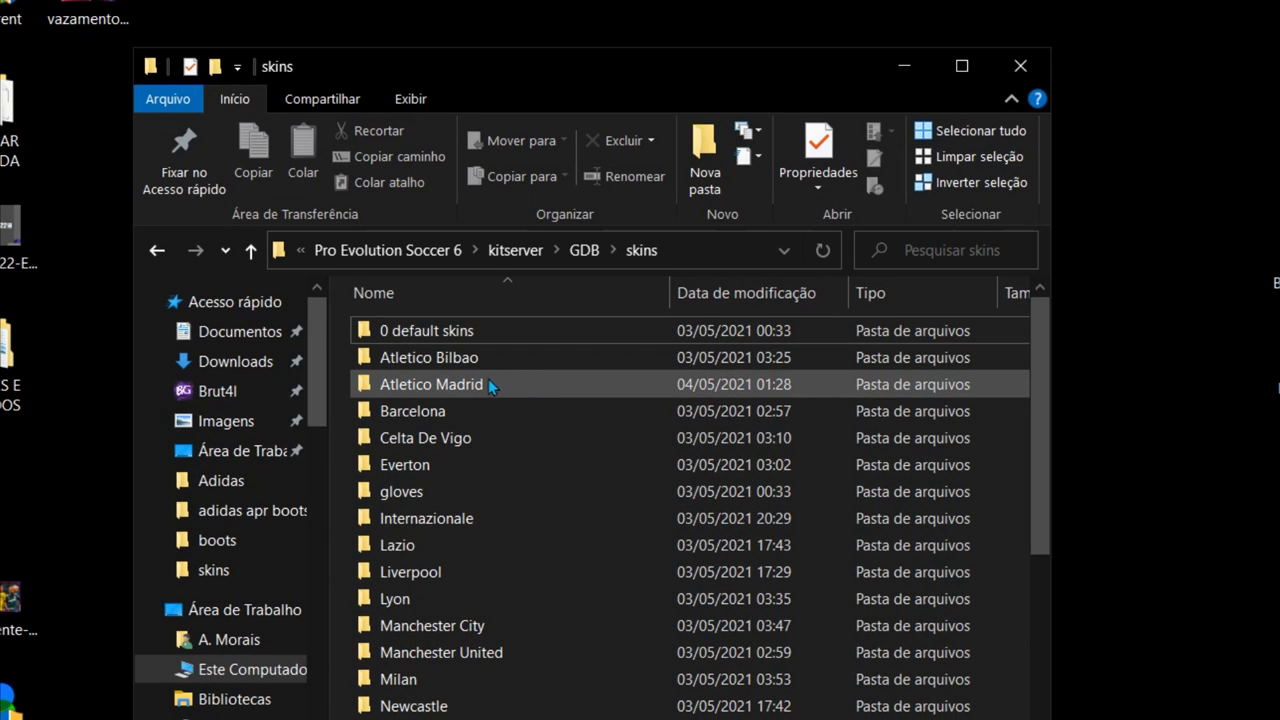
# Step: Open the Atletico Madrid skins folder and move the Jose Gimenez image from the desktop into it
pyautogui.click(479, 382)
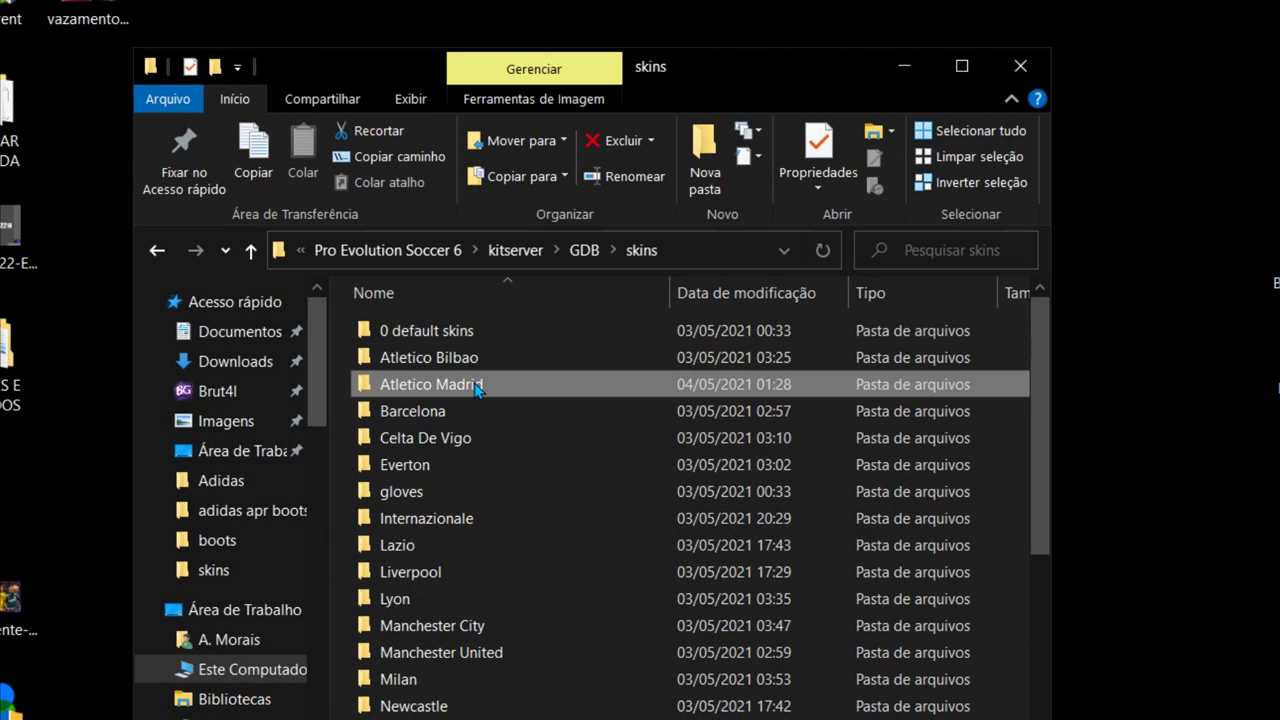
pyautogui.click(420, 385)
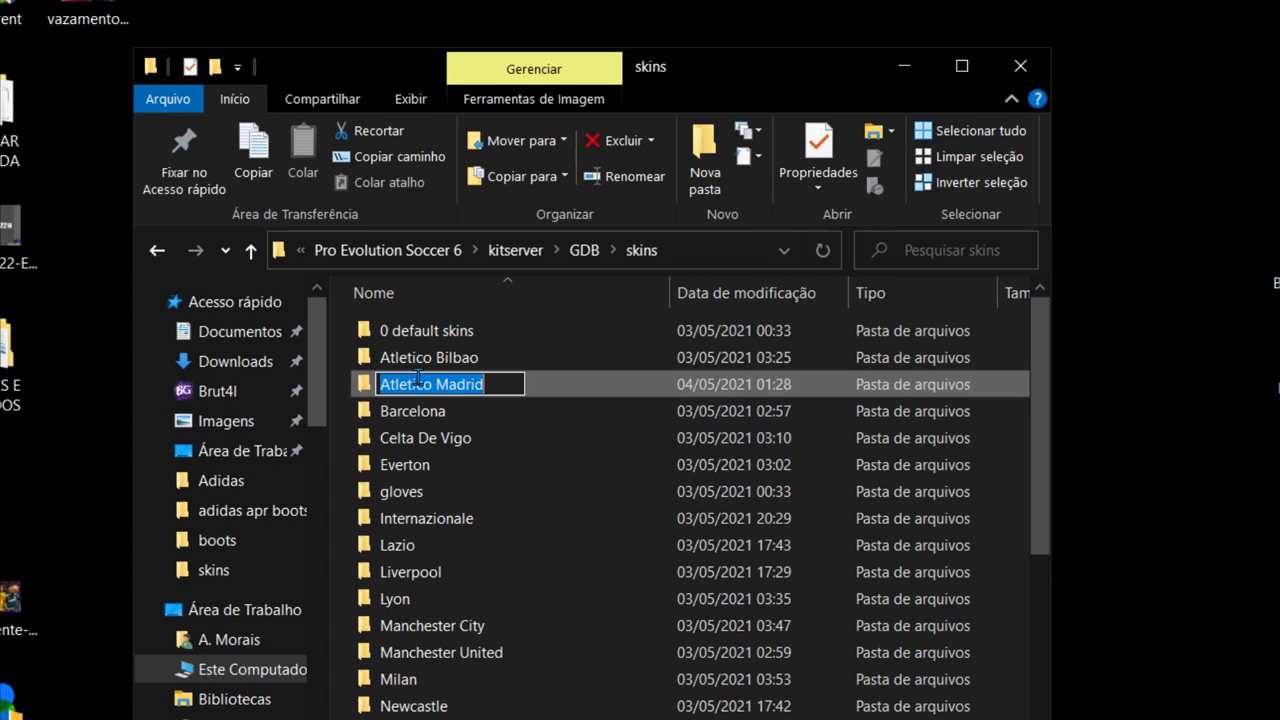
pyautogui.press('Return')
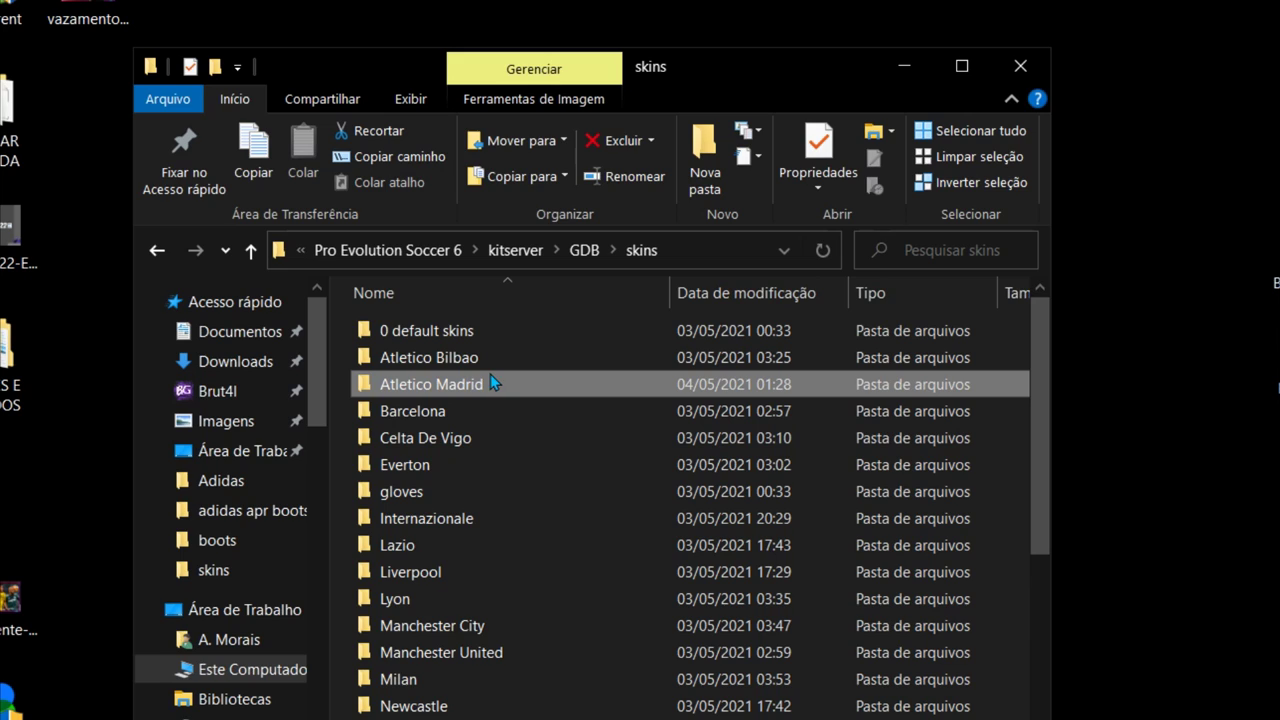
pyautogui.doubleClick(422, 388)
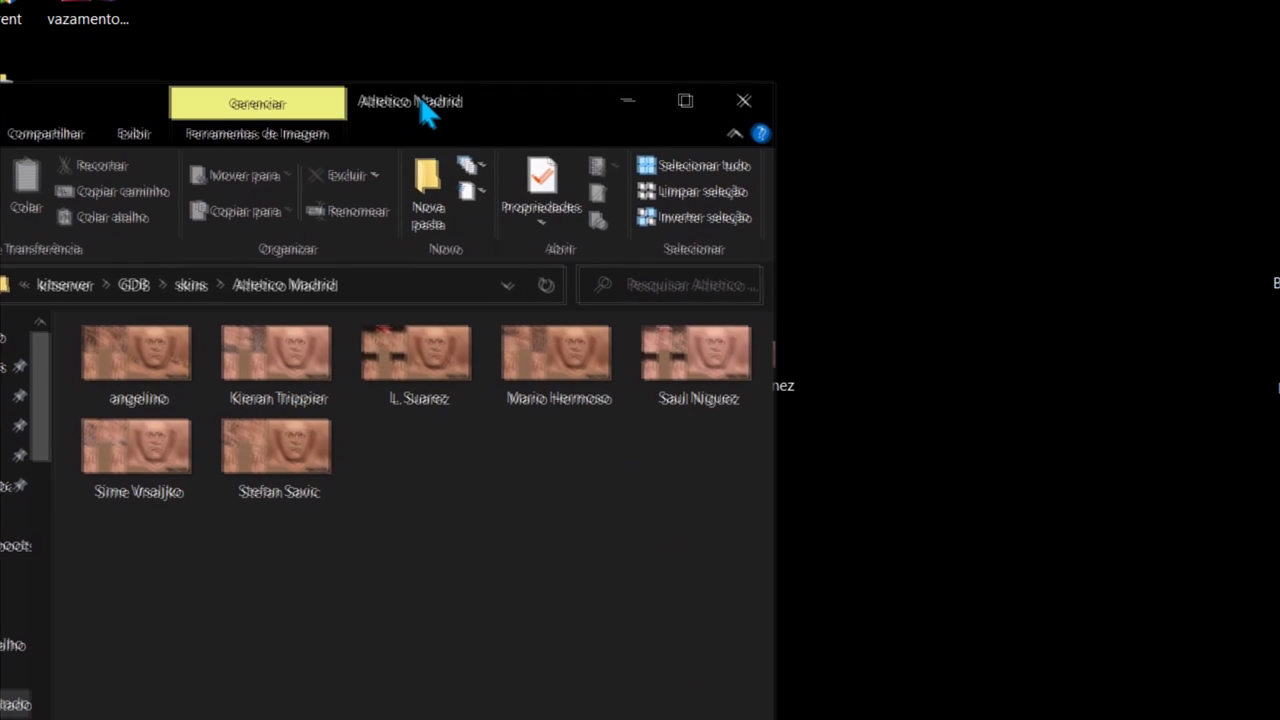
pyautogui.moveTo(425, 110); pyautogui.dragTo(352, 100)
pyautogui.moveTo(740, 366); pyautogui.dragTo(500, 514)
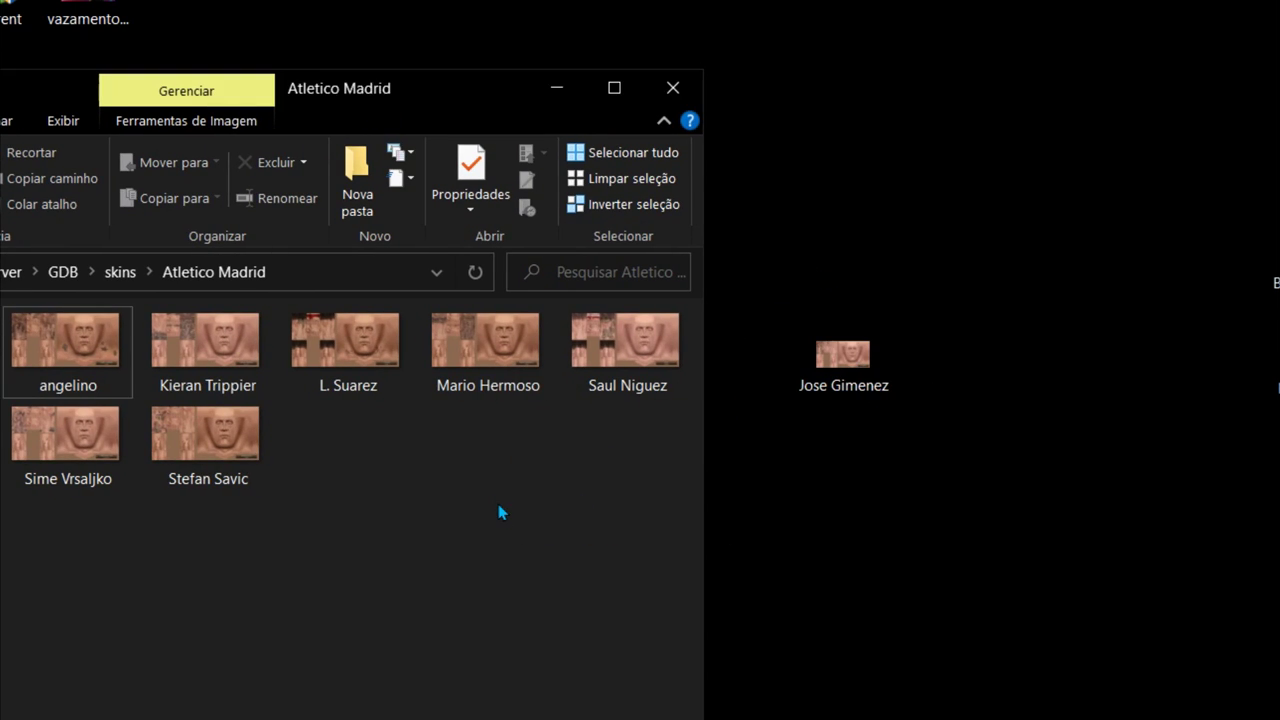
pyautogui.click(380, 366)
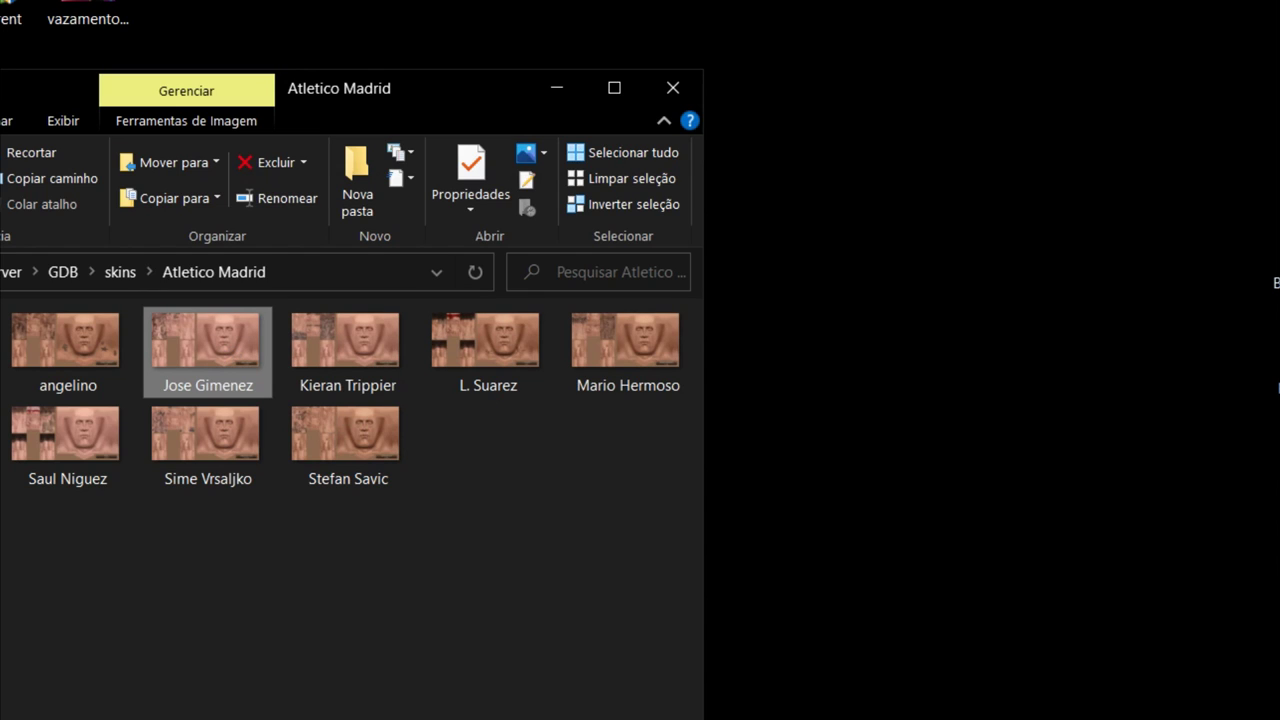
# Step: Return to the GDB skins folder and open its map text file
pyautogui.hotkey('alt', 'Up')
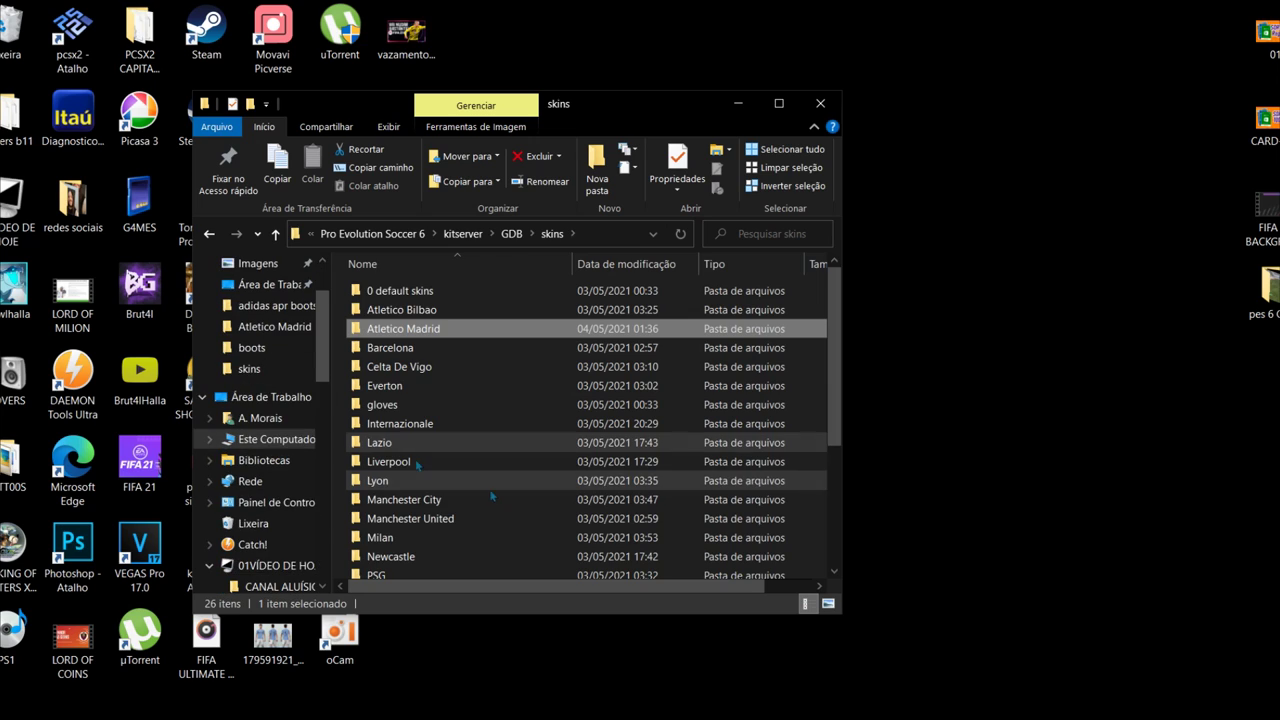
pyautogui.scroll(-4, 415, 459)
pyautogui.scroll(1, 440, 440)
pyautogui.scroll(-1, 429, 378)
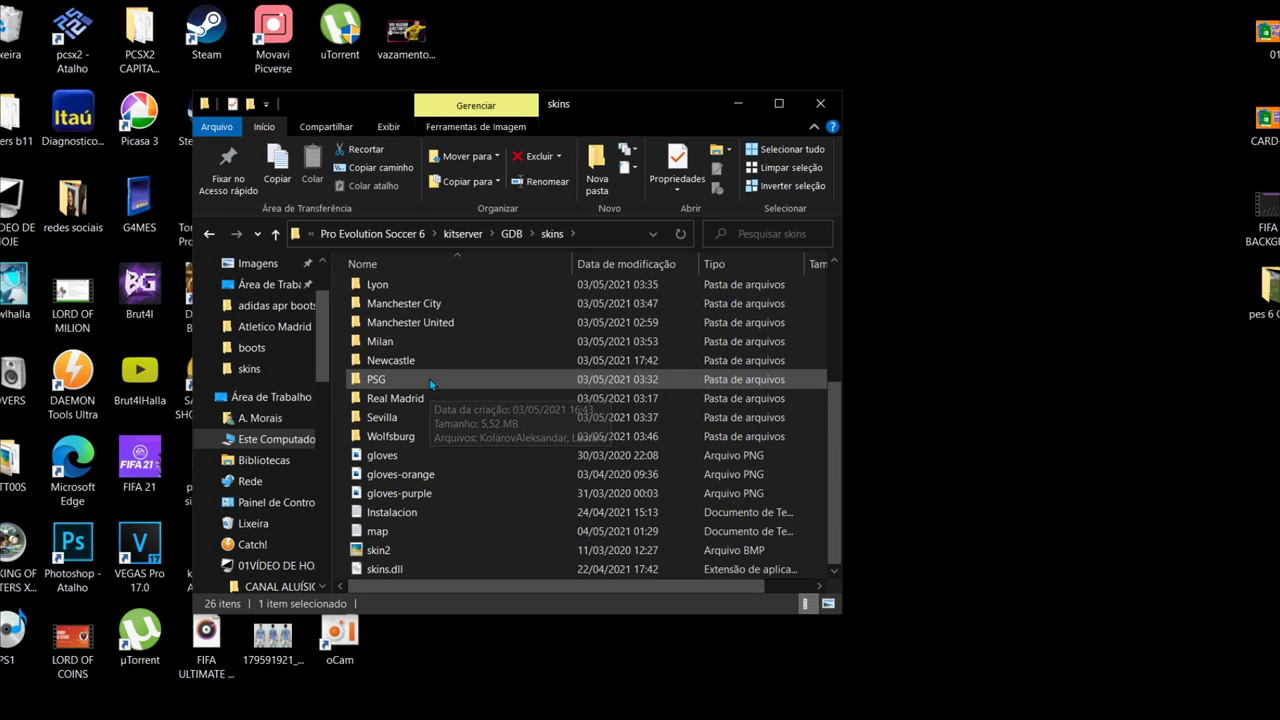
pyautogui.doubleClick(675, 535)
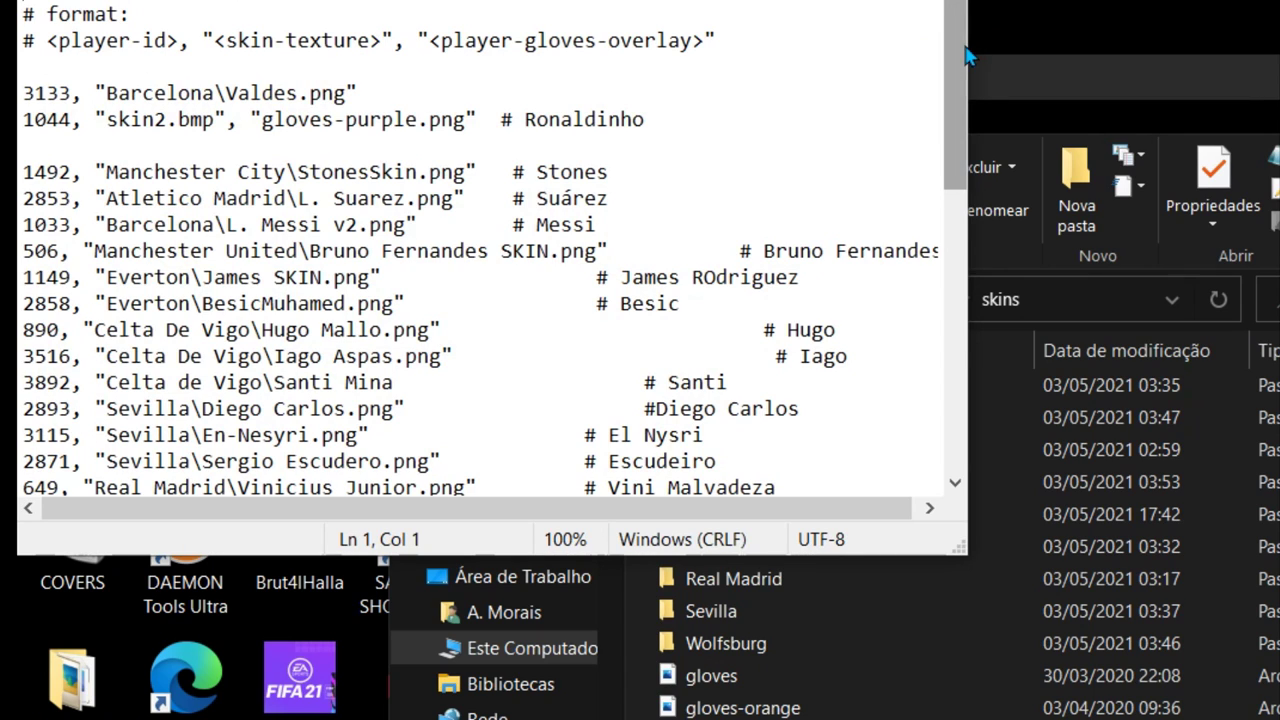
# Step: Begin a new entry below the last line of the map file with player ID 0000, a comma and an opening quotation mark
pyautogui.scroll(-10, 295, 350)
pyautogui.click(357, 449)
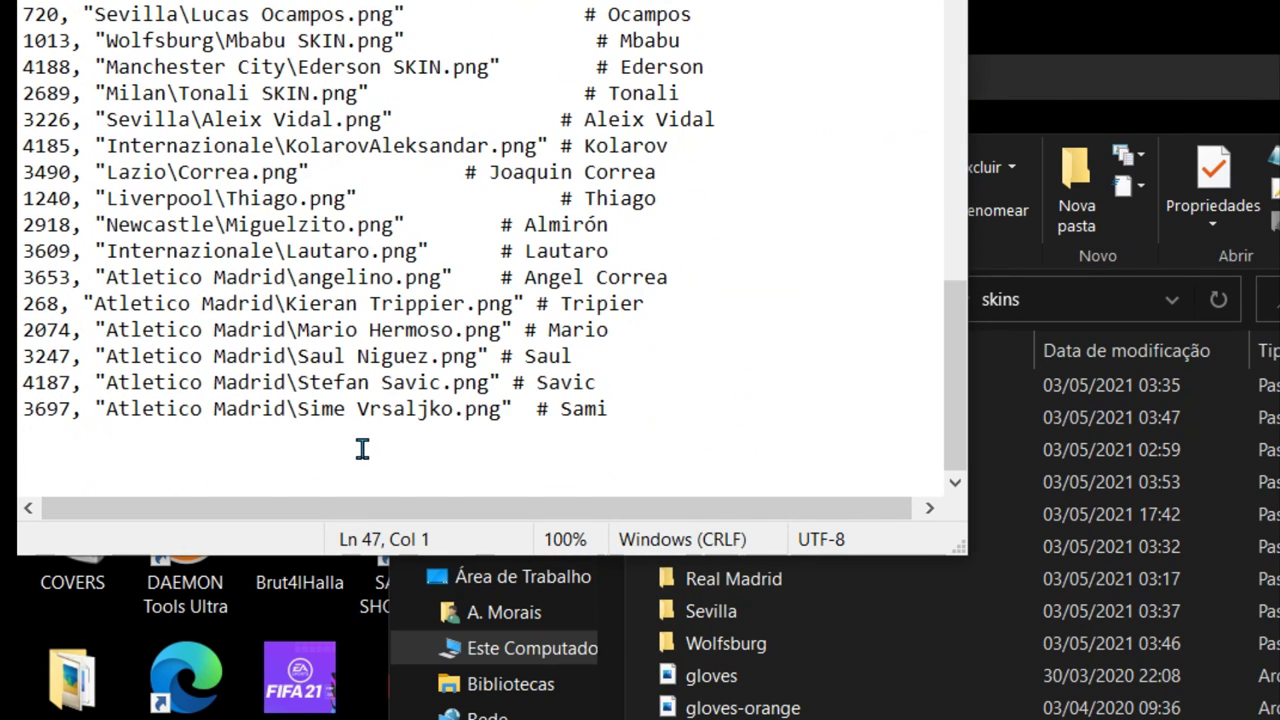
pyautogui.click(28, 437)
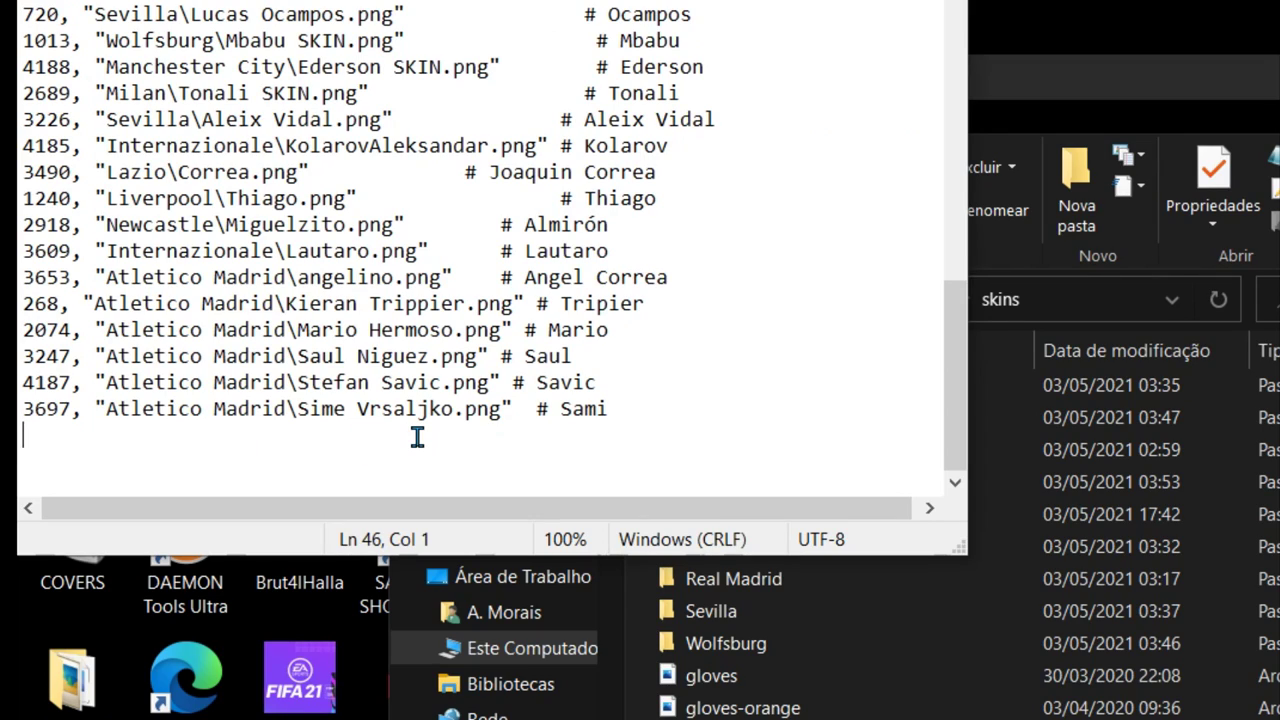
pyautogui.write('0000, "')
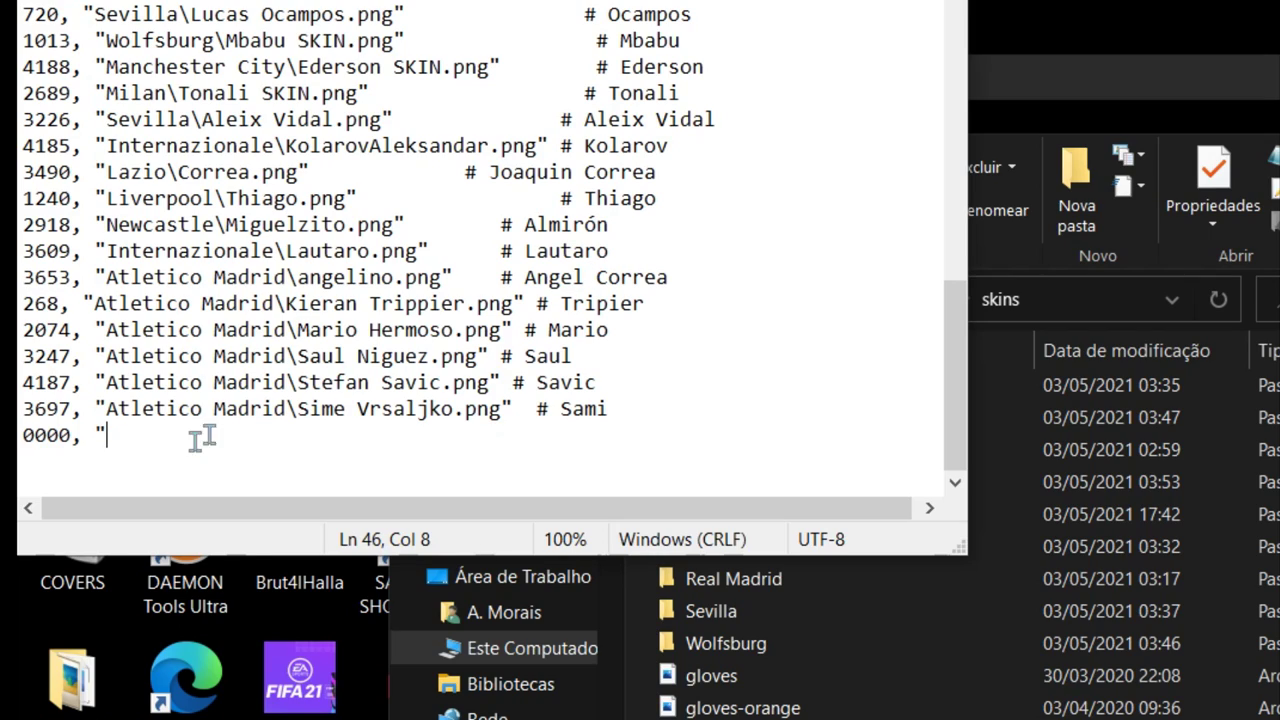
# Step: Copy the folder name Atletico Madrid from the Sime Vrsaljko entry into the new 0000 entry after the quotation mark
pyautogui.click(108, 409)
pyautogui.moveTo(110, 410); pyautogui.dragTo(288, 405)
pyautogui.hotkey('ctrl', 'c')
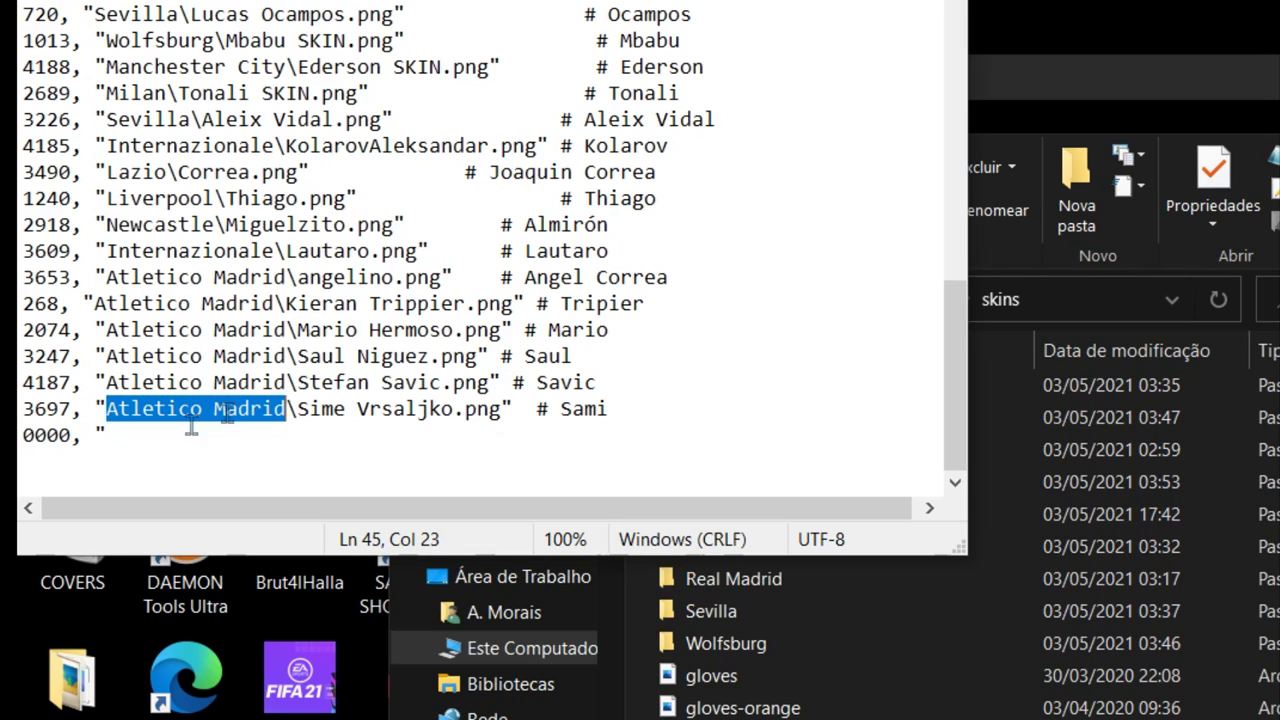
pyautogui.click(156, 446)
pyautogui.hotkey('ctrl', 'v')
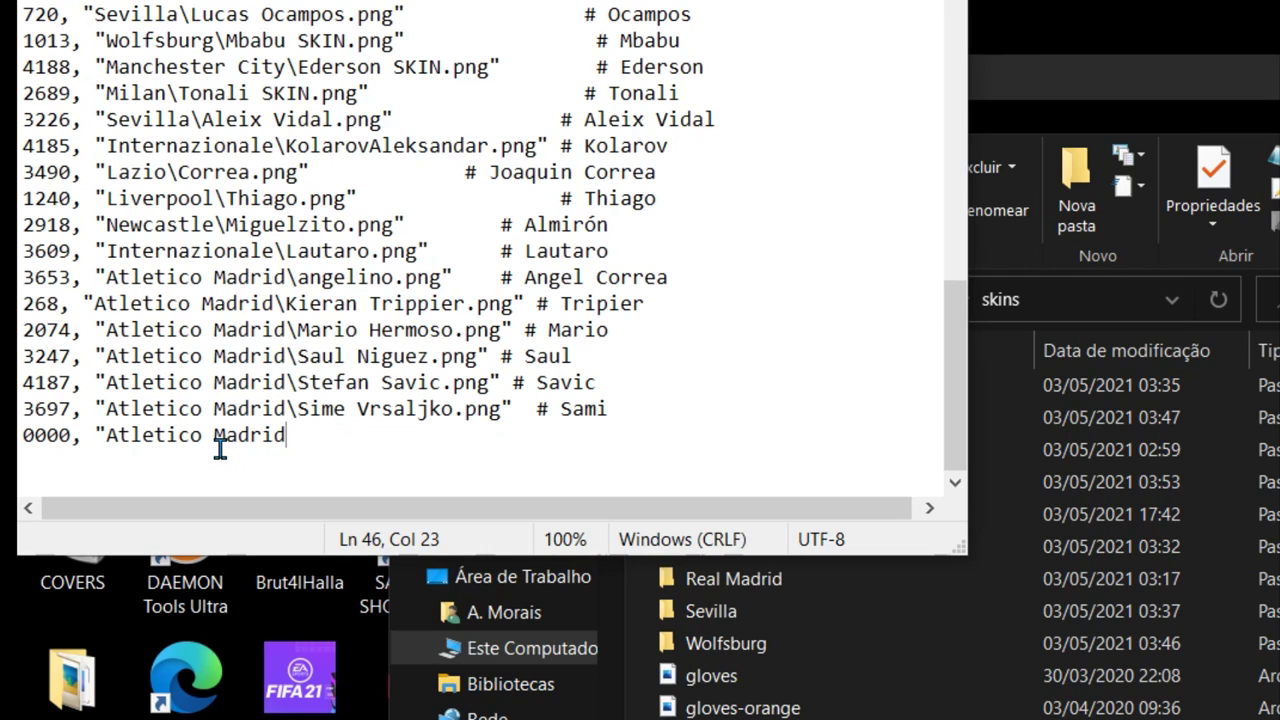
# Step: Check the Atletico Madrid folder name in the skins folder and add a backslash after it in the new map entry
pyautogui.click(1108, 76)
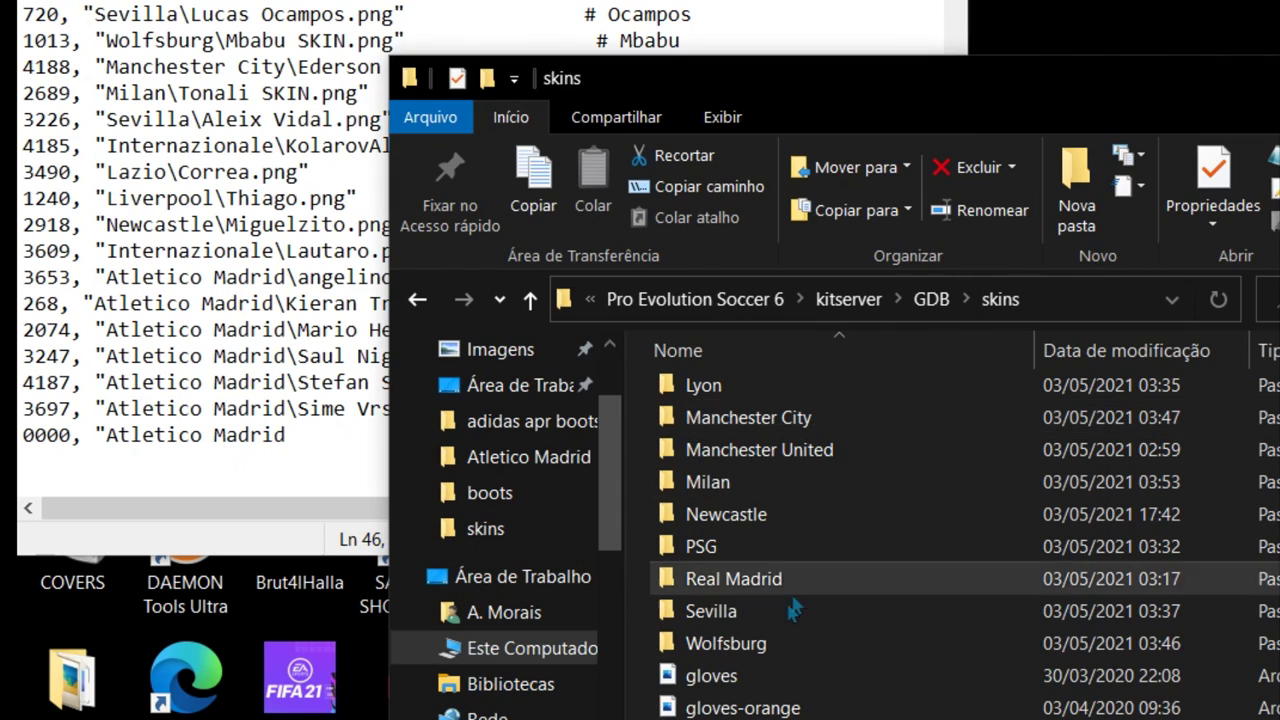
pyautogui.scroll(3, 826, 520)
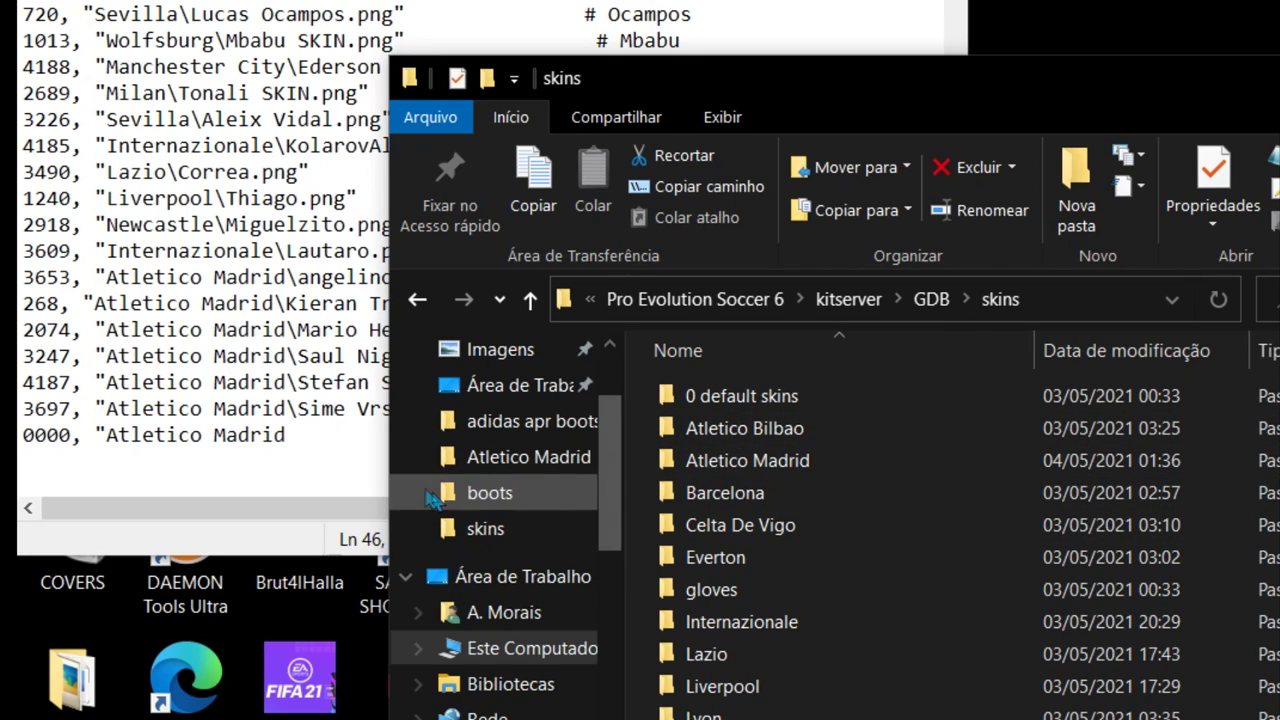
pyautogui.click(327, 440)
pyautogui.write('\\')
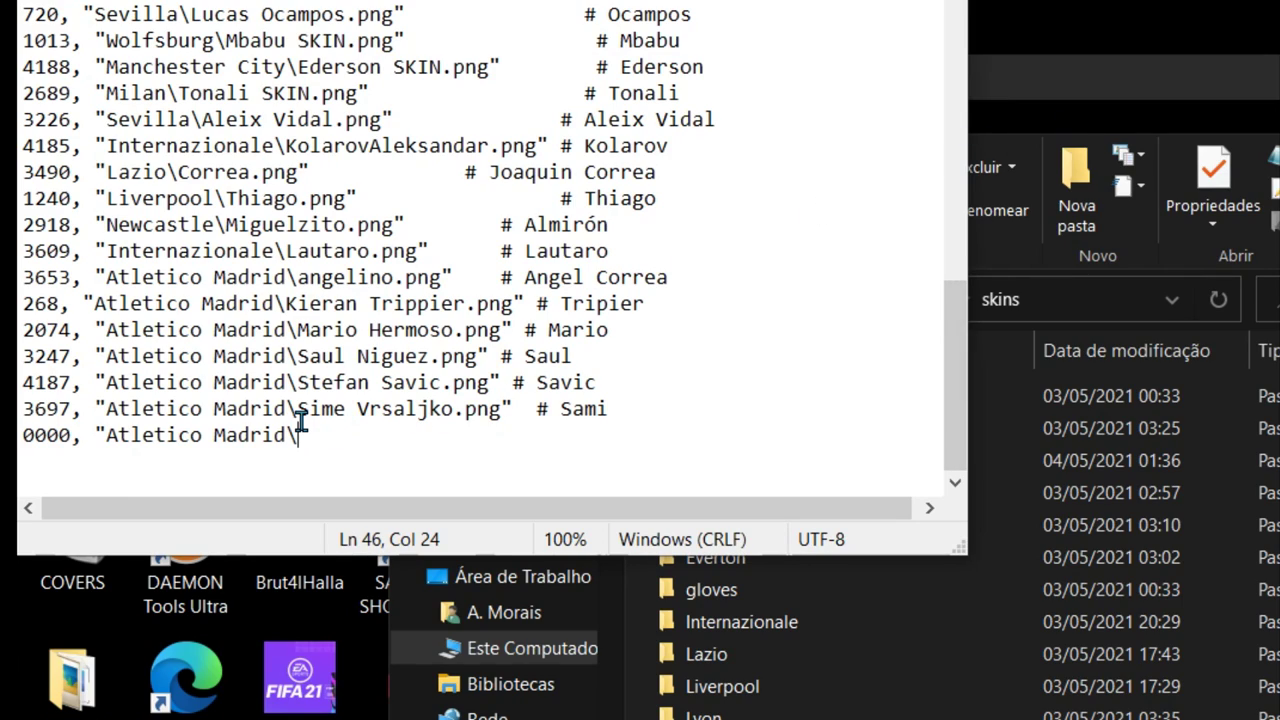
# Step: Copy the Jose Gimenez image's file name from the Atletico Madrid folder and paste it after the backslash in the new map entry
pyautogui.click(1158, 45)
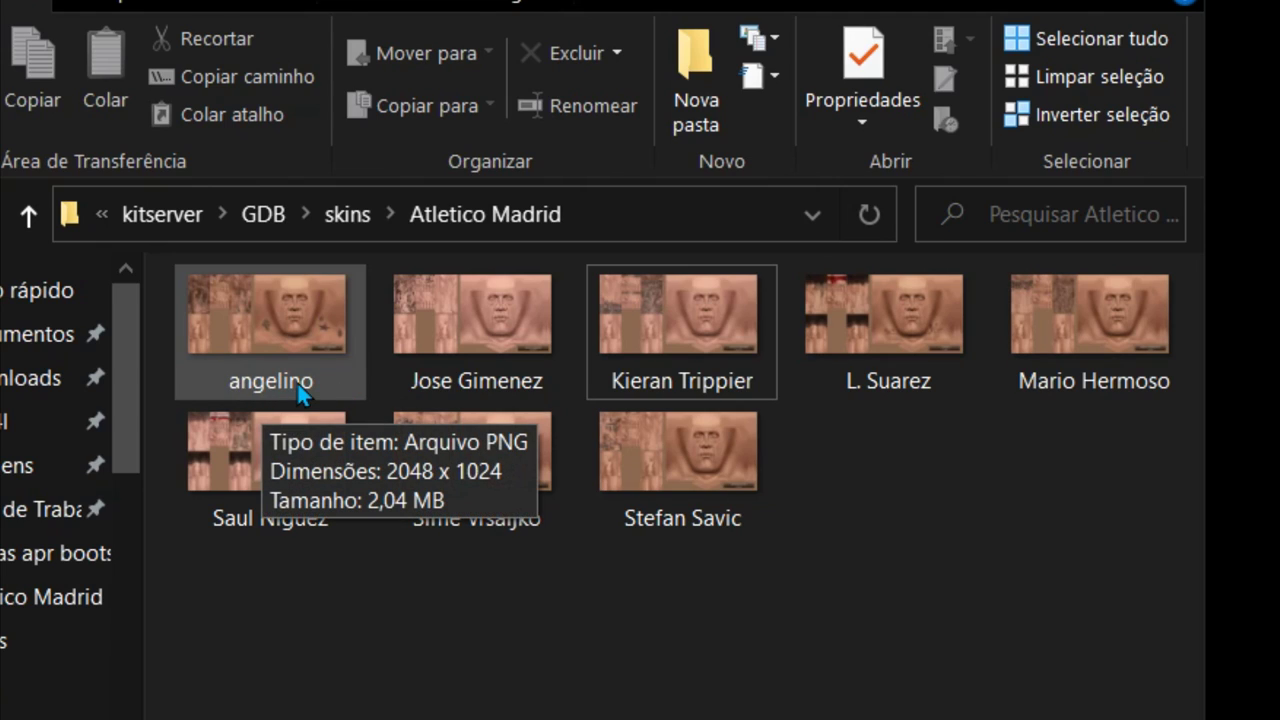
pyautogui.click(457, 381)
pyautogui.click(457, 381)
pyautogui.hotkey('ctrl', 'c')
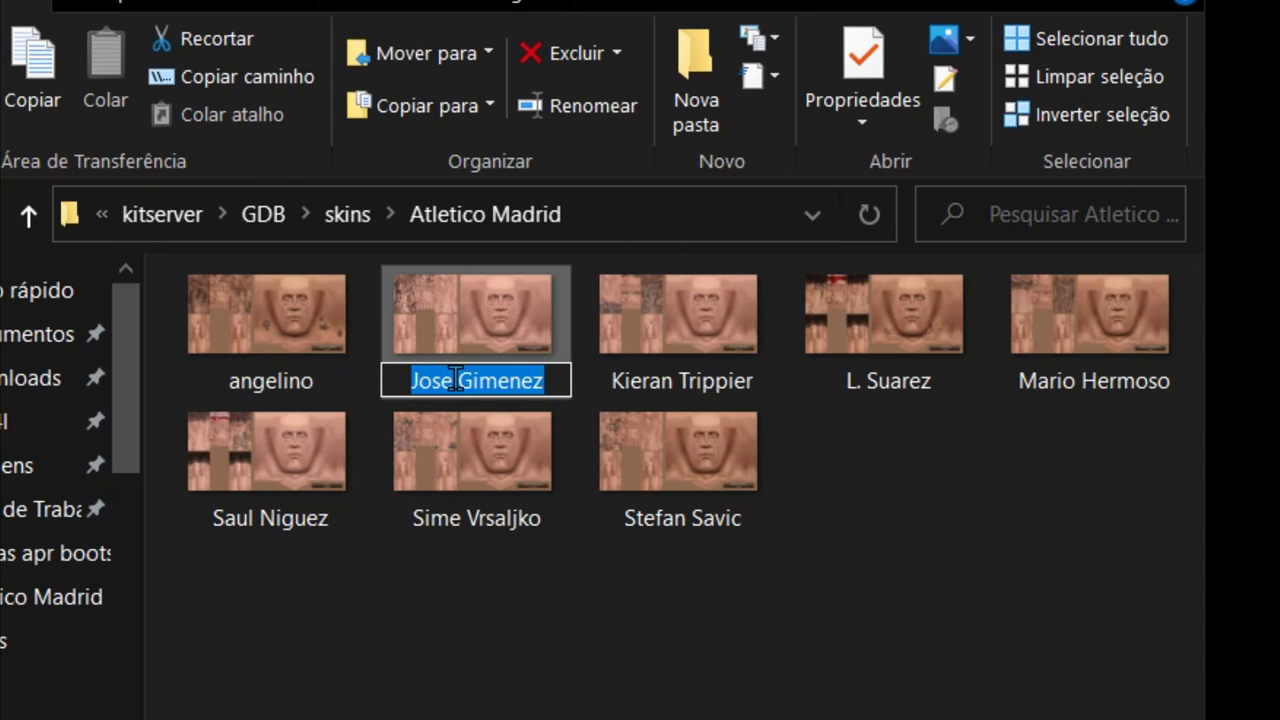
pyautogui.press('Escape')
pyautogui.click(397, 443)
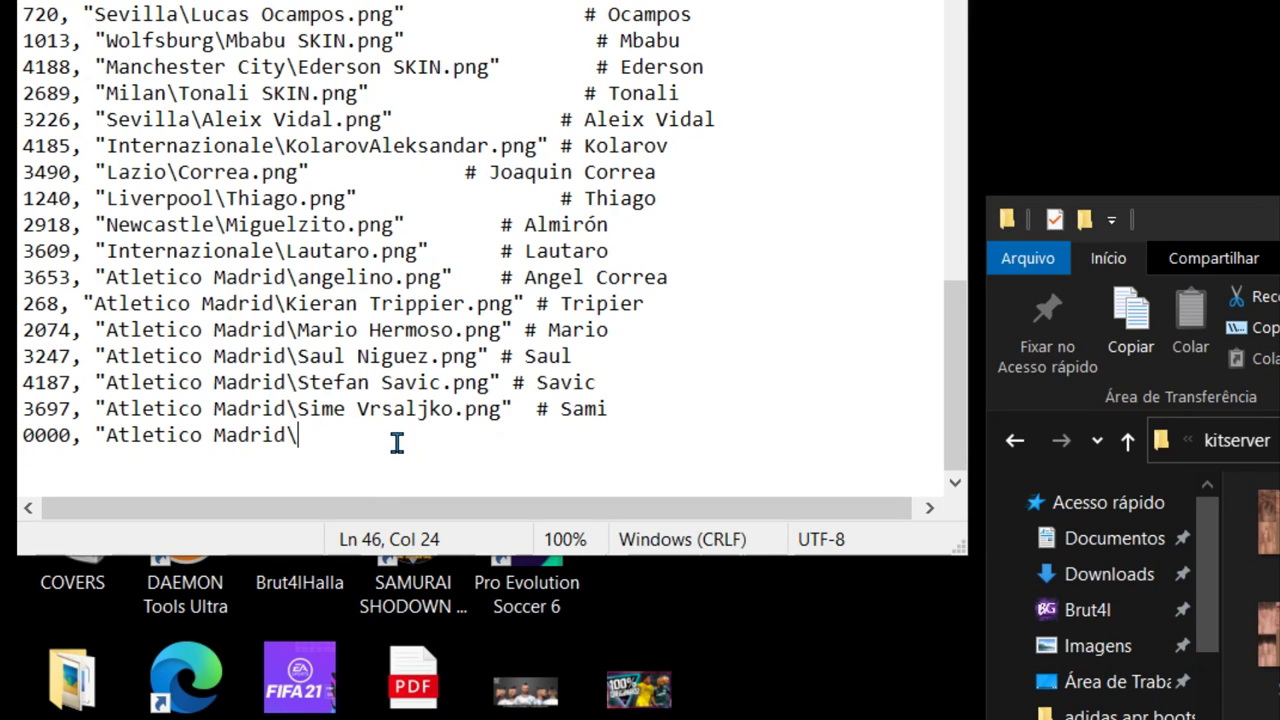
pyautogui.hotkey('ctrl', 'v')
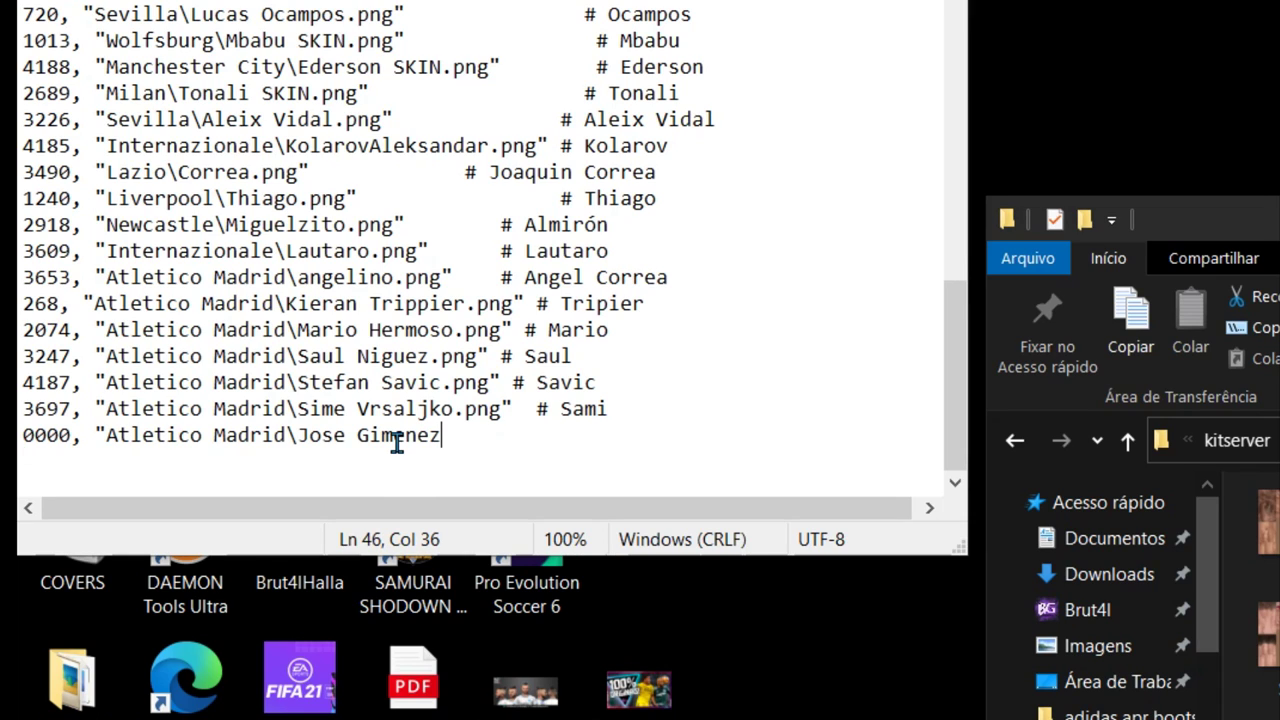
pyautogui.write('.png"   # José Maria G.')
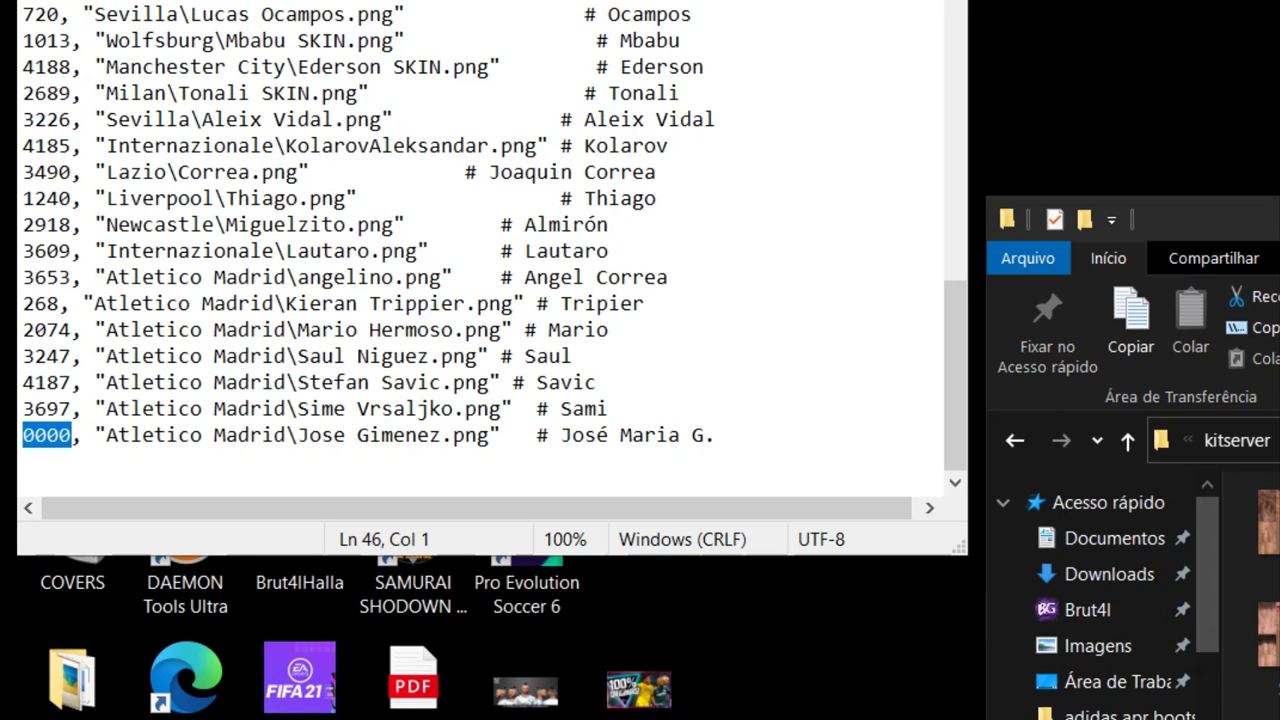
pyautogui.click(850, 2)
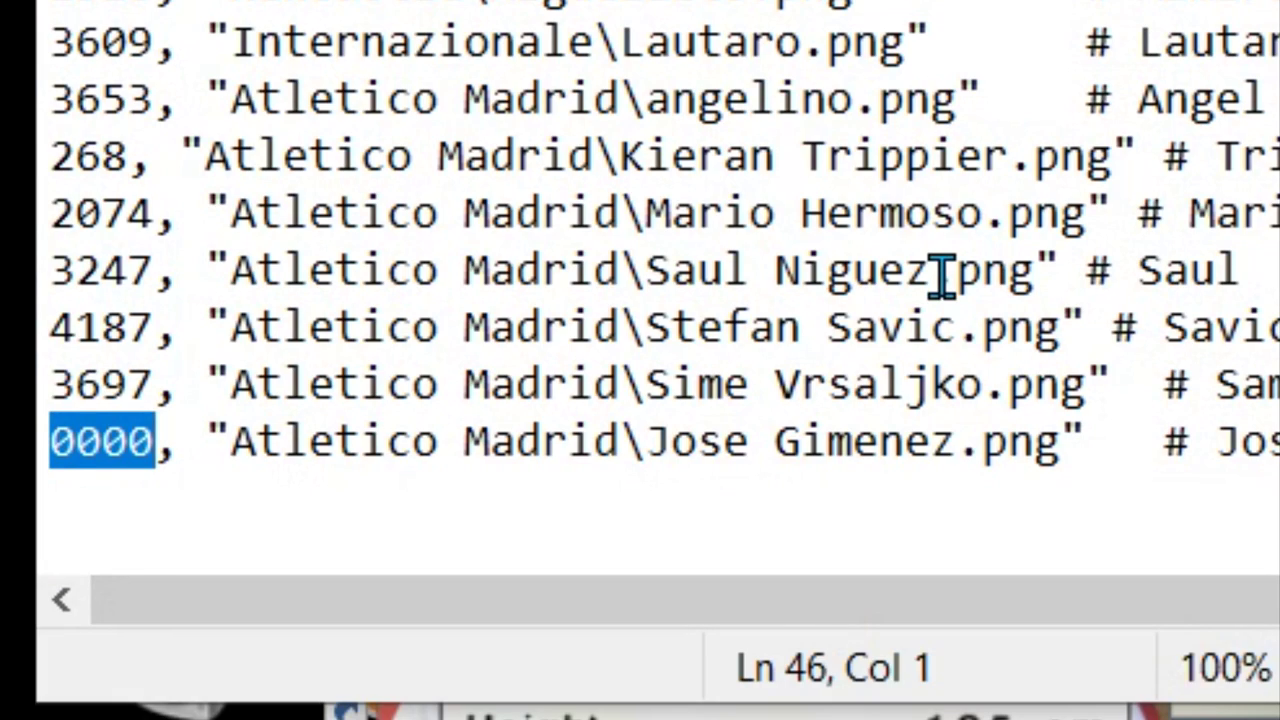
pyautogui.write('3446, "Atletico Madrid\\Jose Gimenez.png"   # José Maria G.')
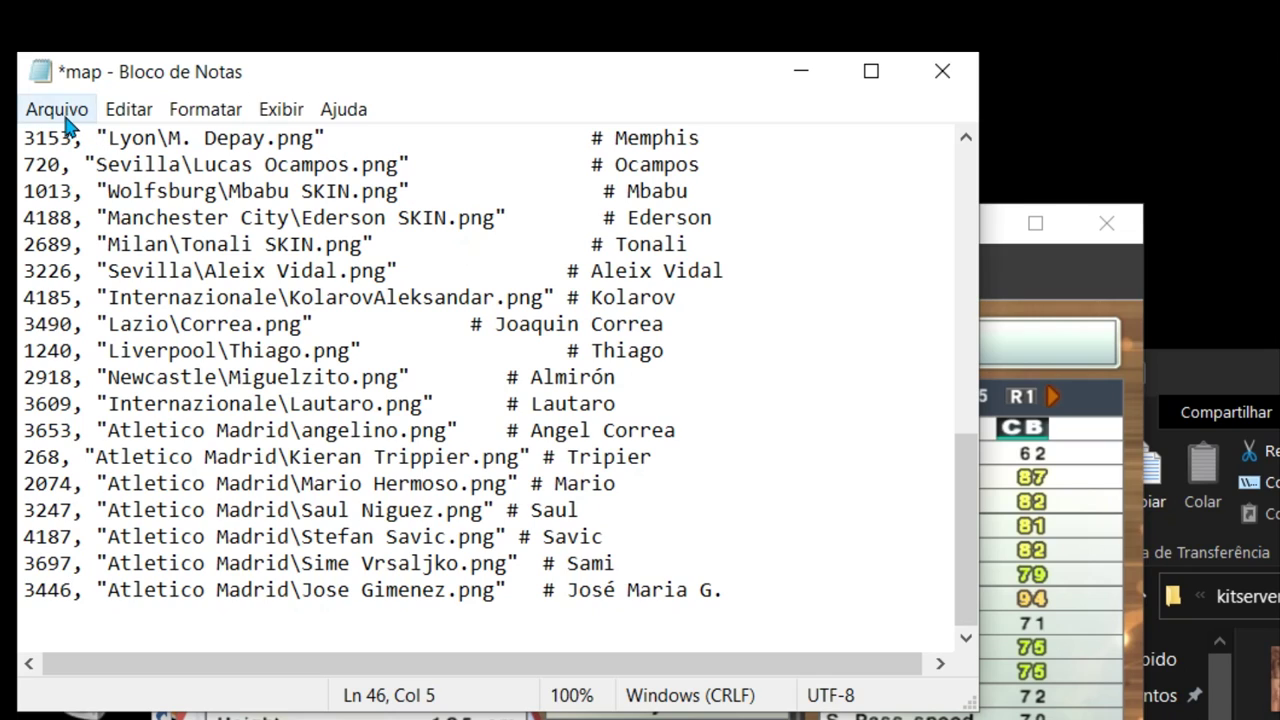
# Step: Save the map file and close it
pyautogui.click(38, 112)
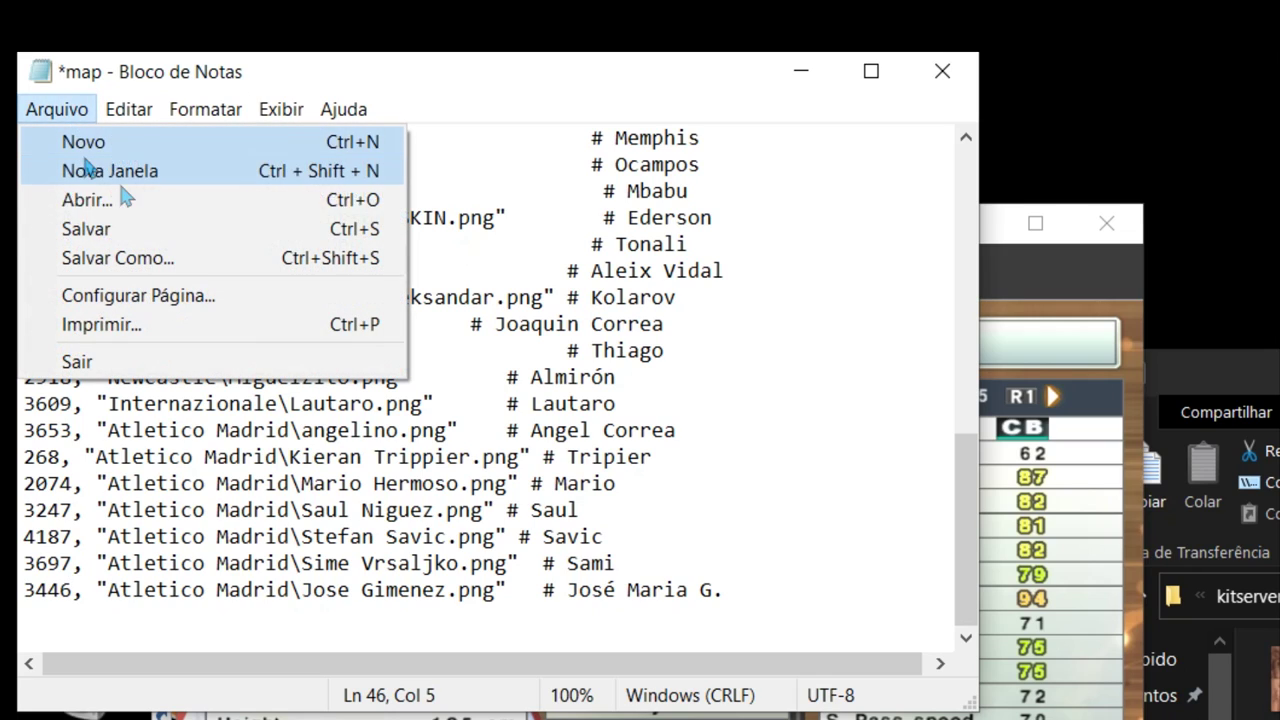
pyautogui.click(152, 231)
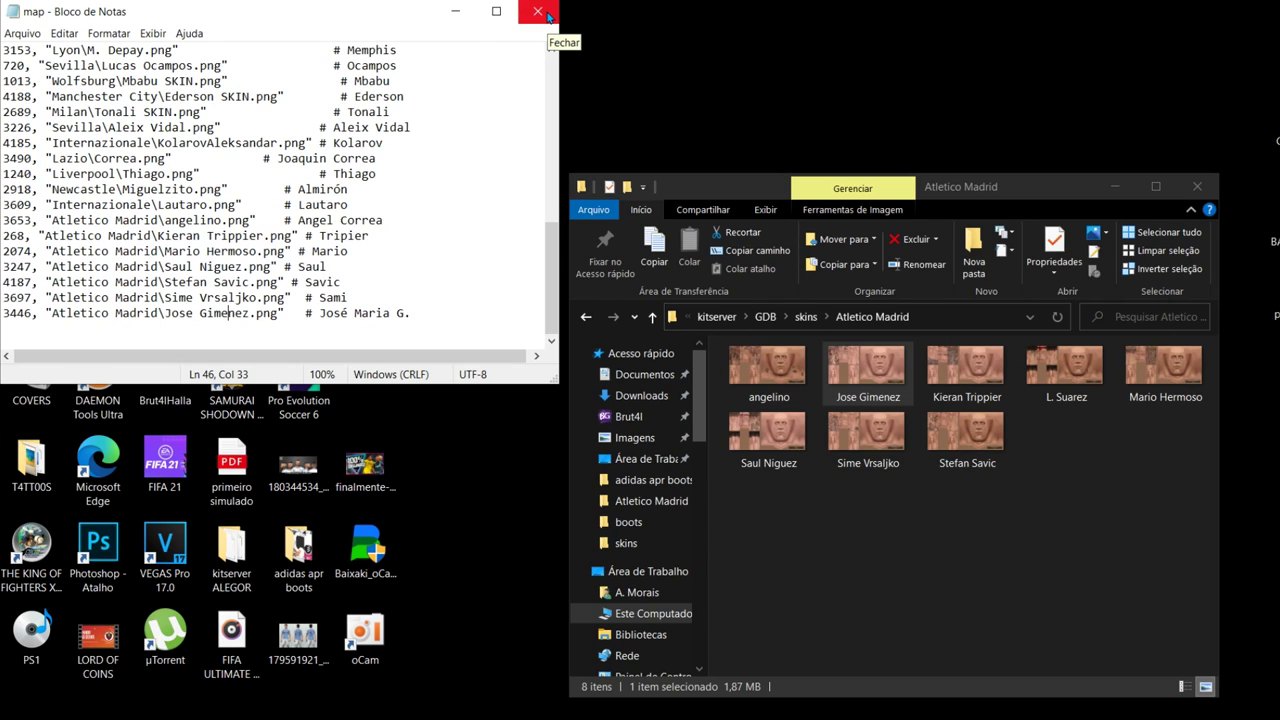
pyautogui.click(547, 17)
# Step: Close the Atletico Madrid skins folder and refresh the desktop
pyautogui.moveTo(1009, 203); pyautogui.dragTo(843, 125)
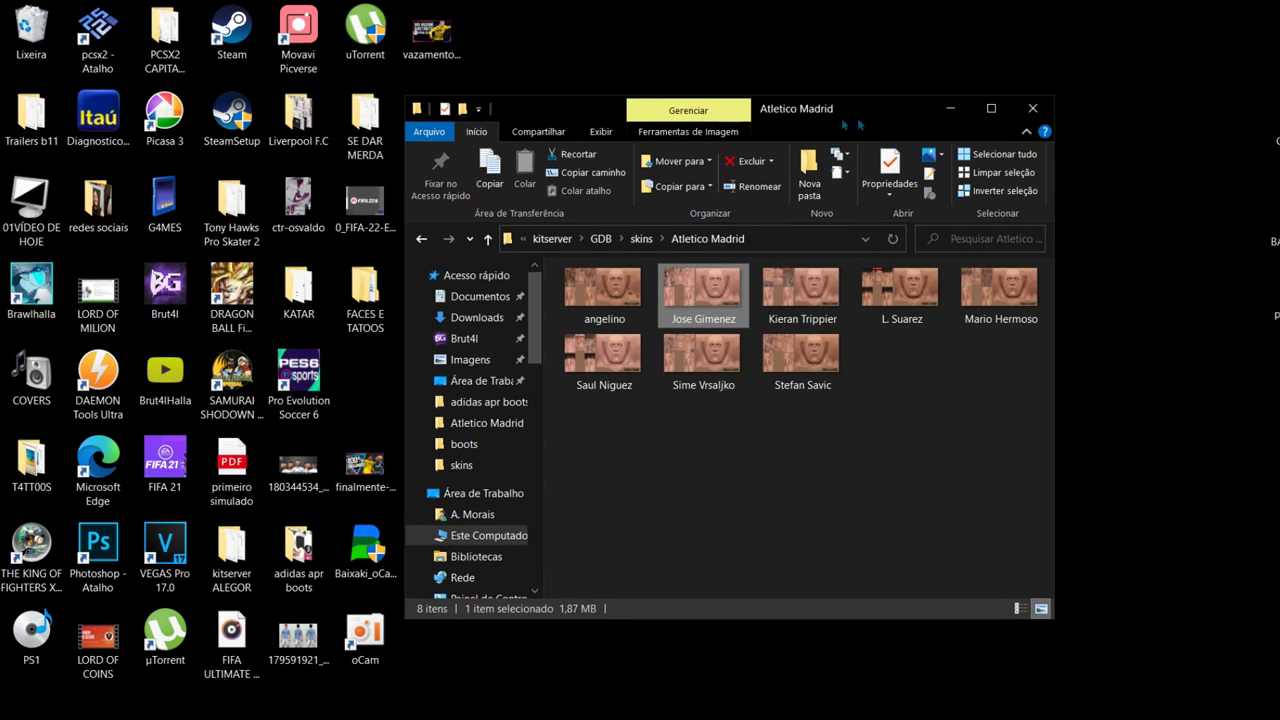
pyautogui.click(1035, 109)
pyautogui.rightClick(749, 241)
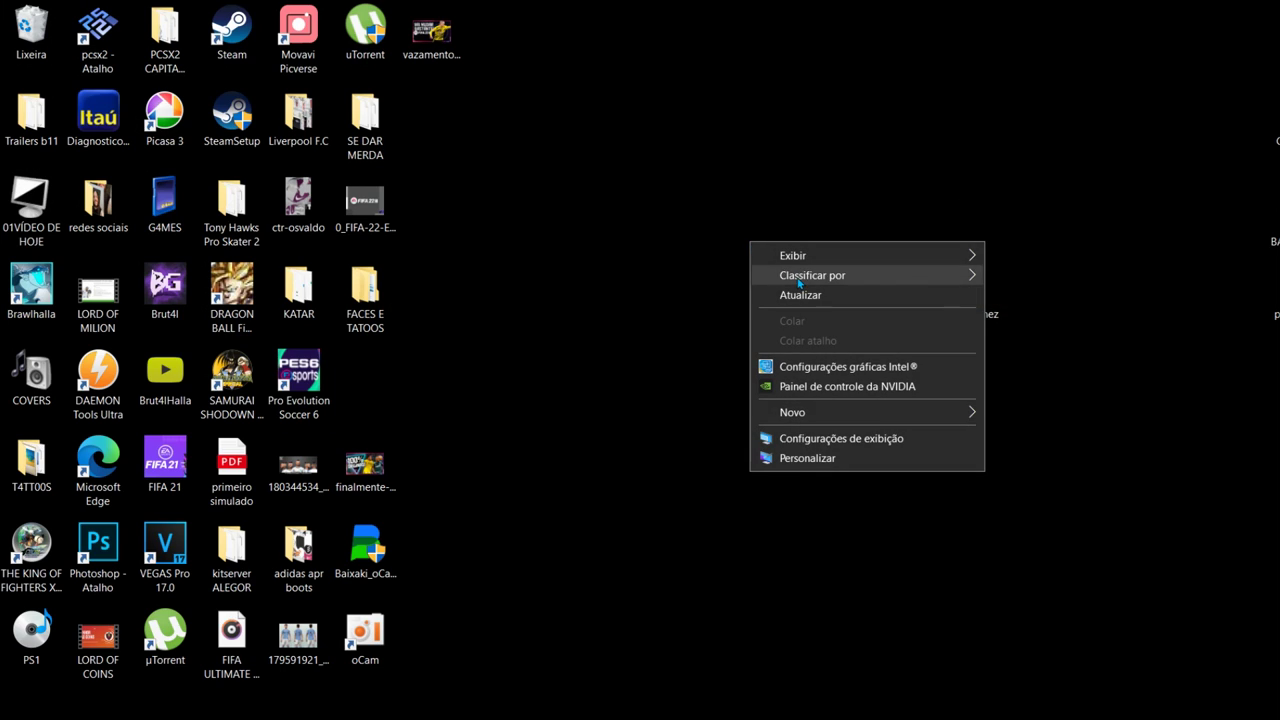
pyautogui.click(799, 295)
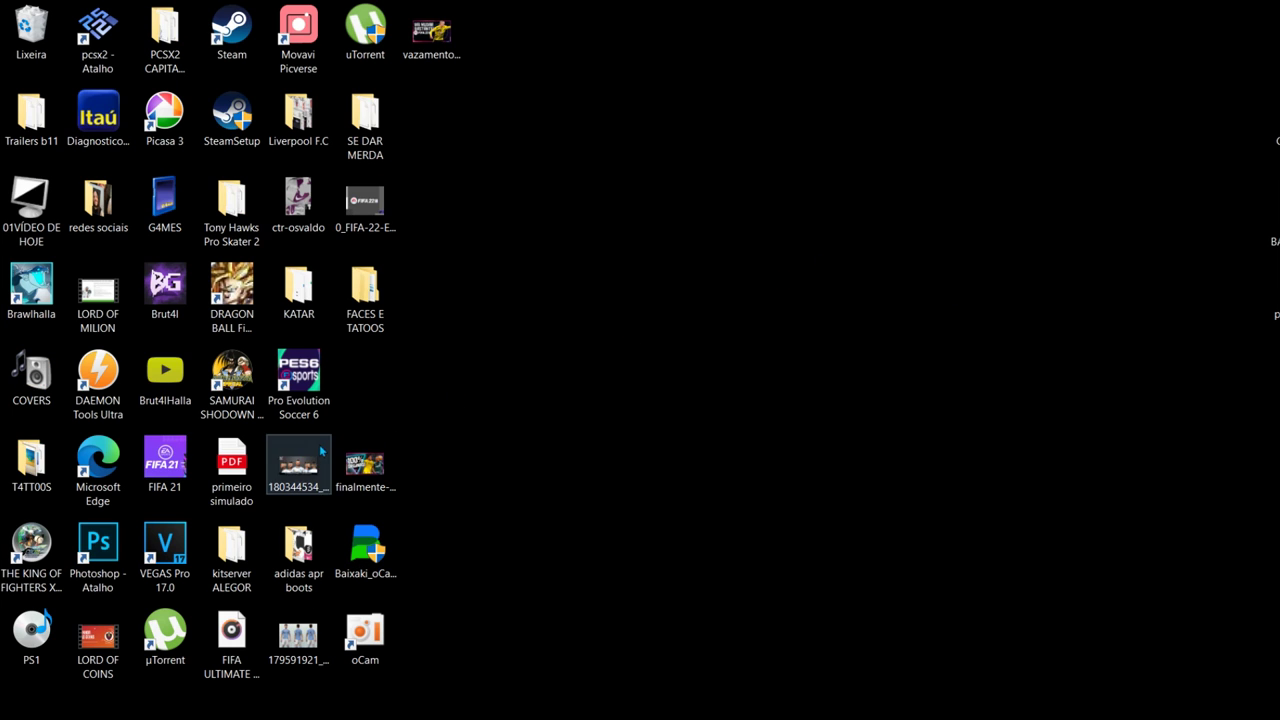
# Step: Switch to Pro Evolution Soccer 6 and reopen J. Giménez's edit menu from the Atletico Madrid player list
pyautogui.rightClick(300, 376)
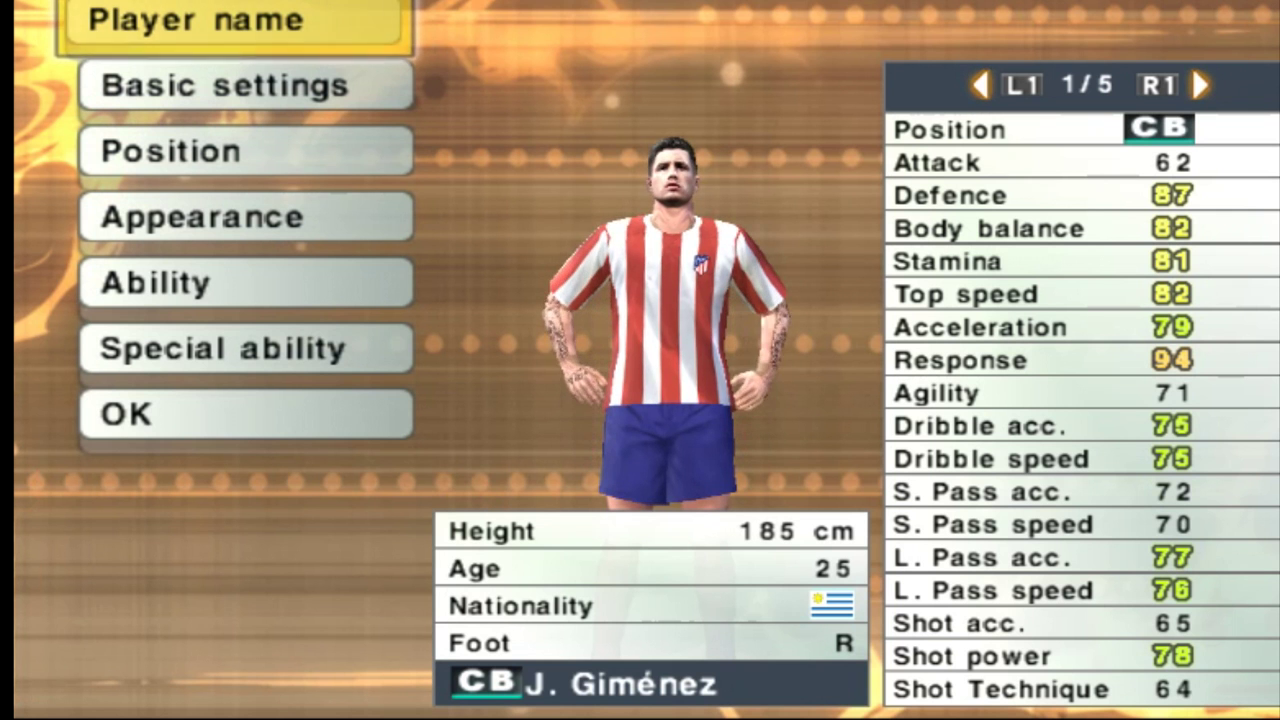
pyautogui.press('Up')
pyautogui.press('Return')
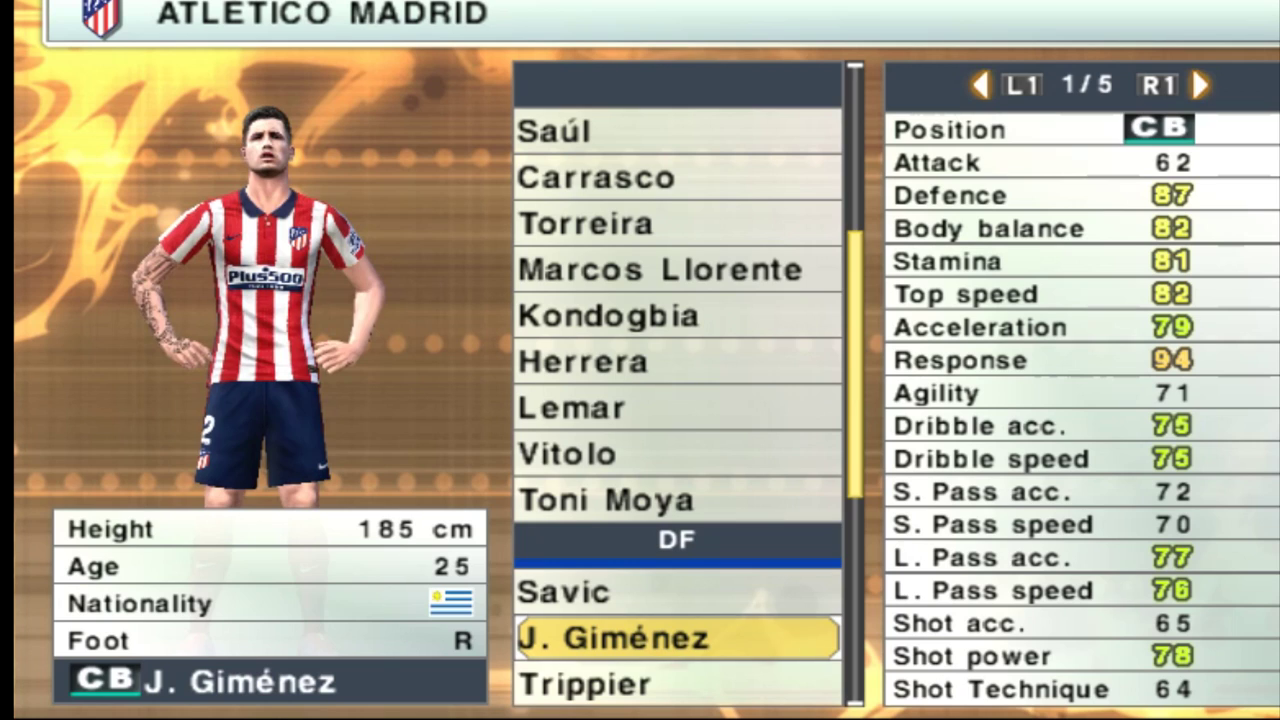
pyautogui.press('Return')
pyautogui.press('Down')
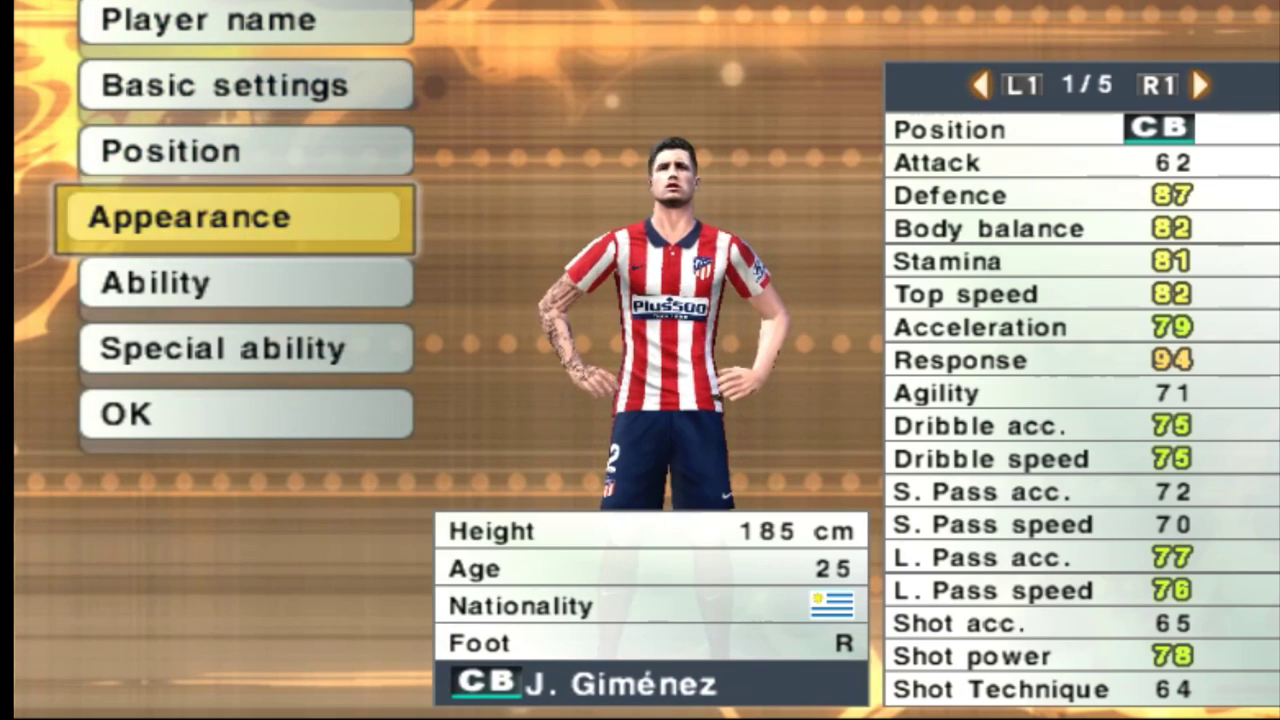
# Step: Examine J. Giménez's arm tattoos in the accessories view of his appearance settings and return to the squad list
pyautogui.press('Return')
pyautogui.press('Down')
pyautogui.press('Down')
pyautogui.press('Down')
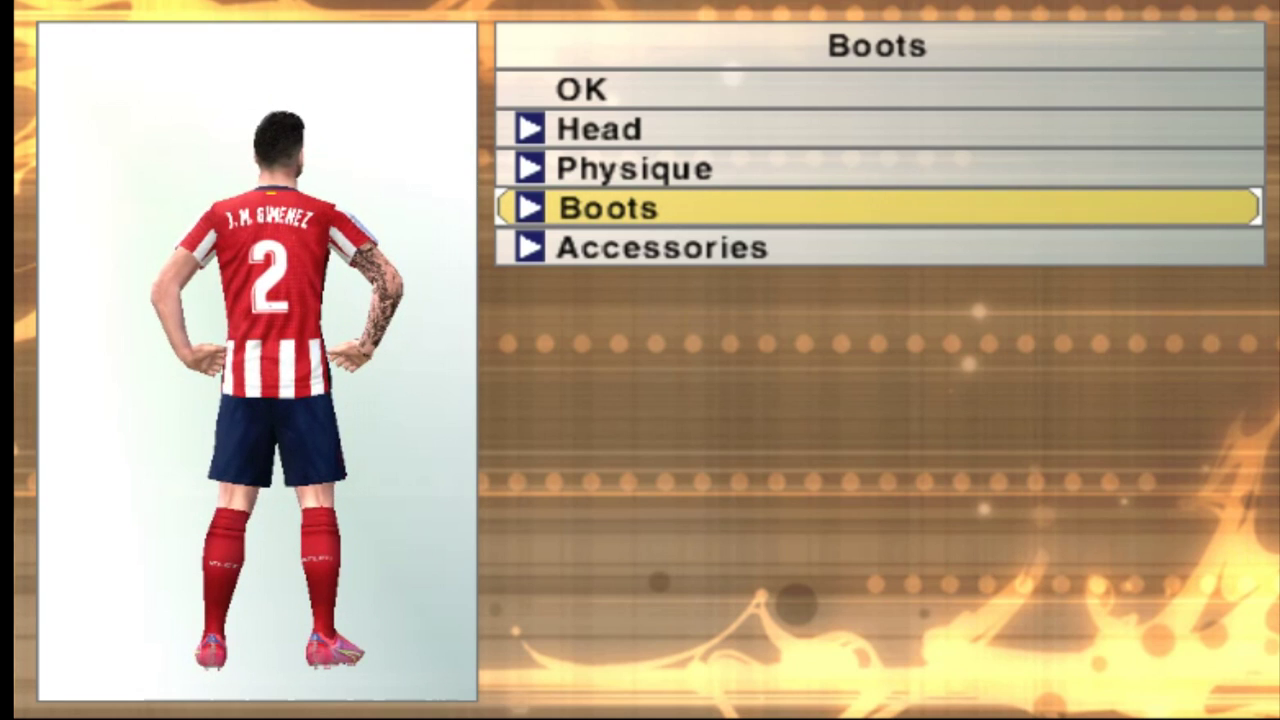
pyautogui.press('Down')
pyautogui.press('Return')
pyautogui.press('Down')
pyautogui.press('Down')
pyautogui.press('Down')
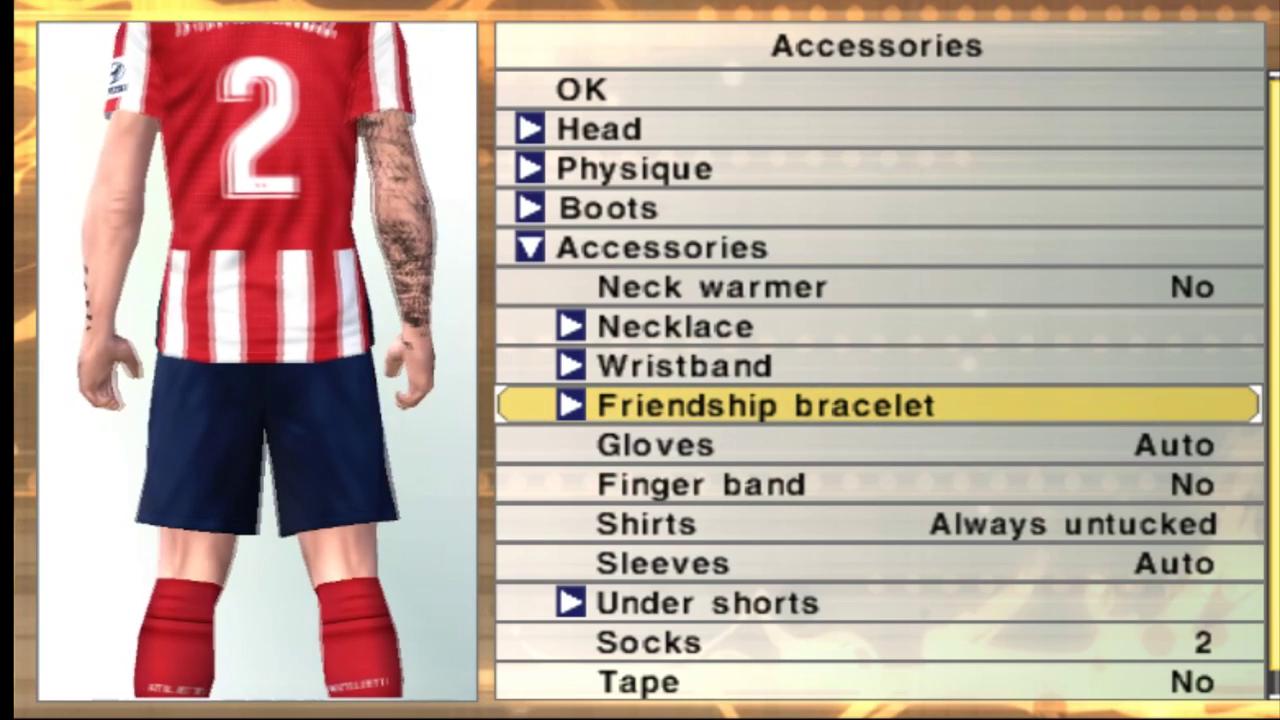
pyautogui.press('Escape')
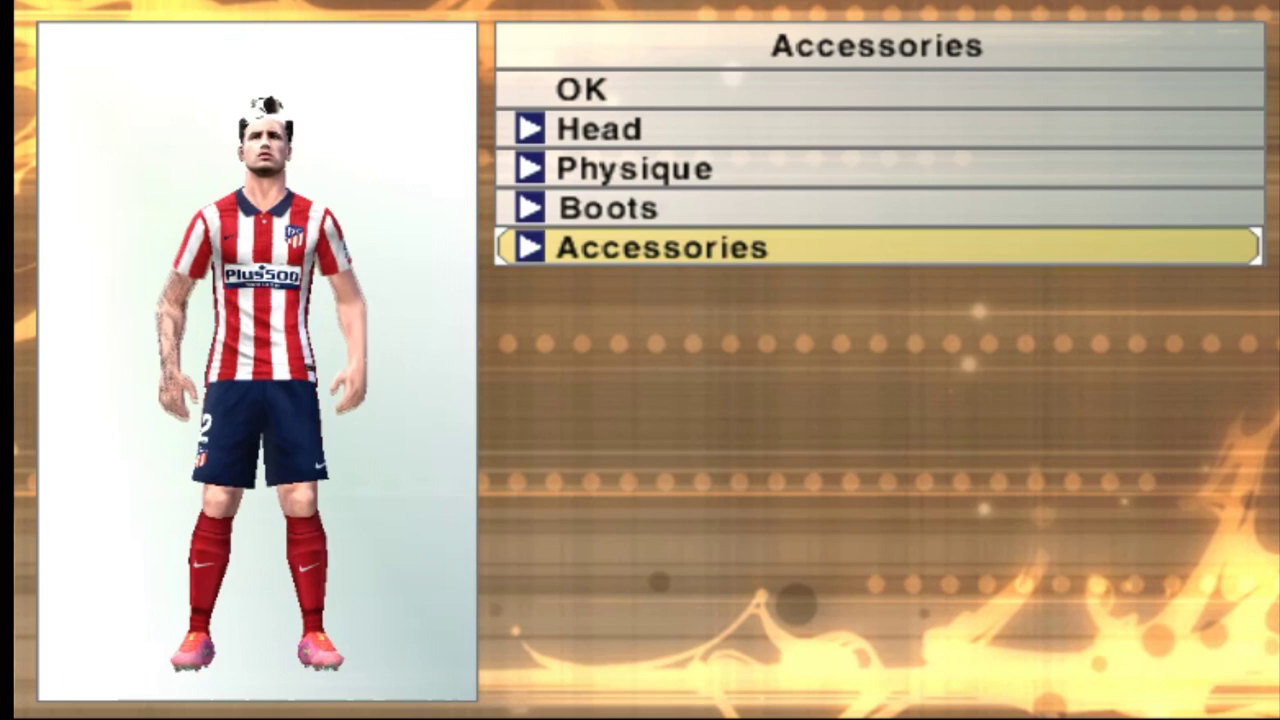
pyautogui.press('Down')
pyautogui.press('Return')
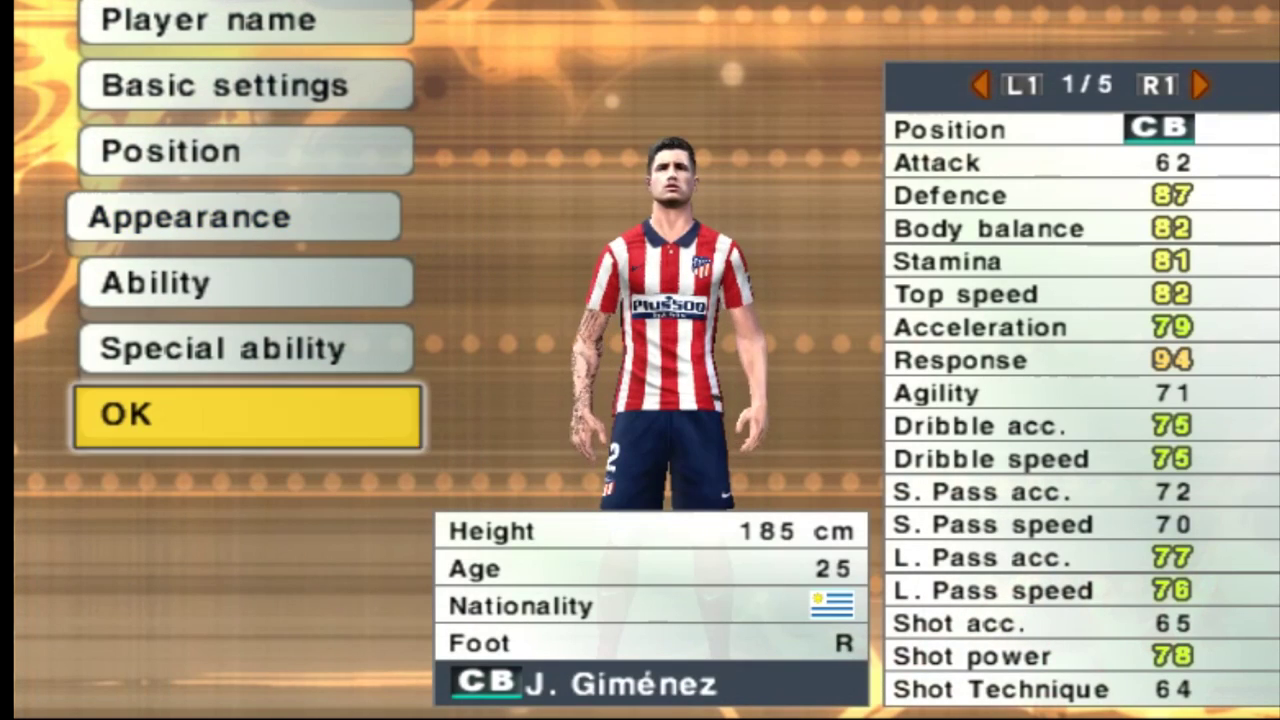
pyautogui.press('Return')
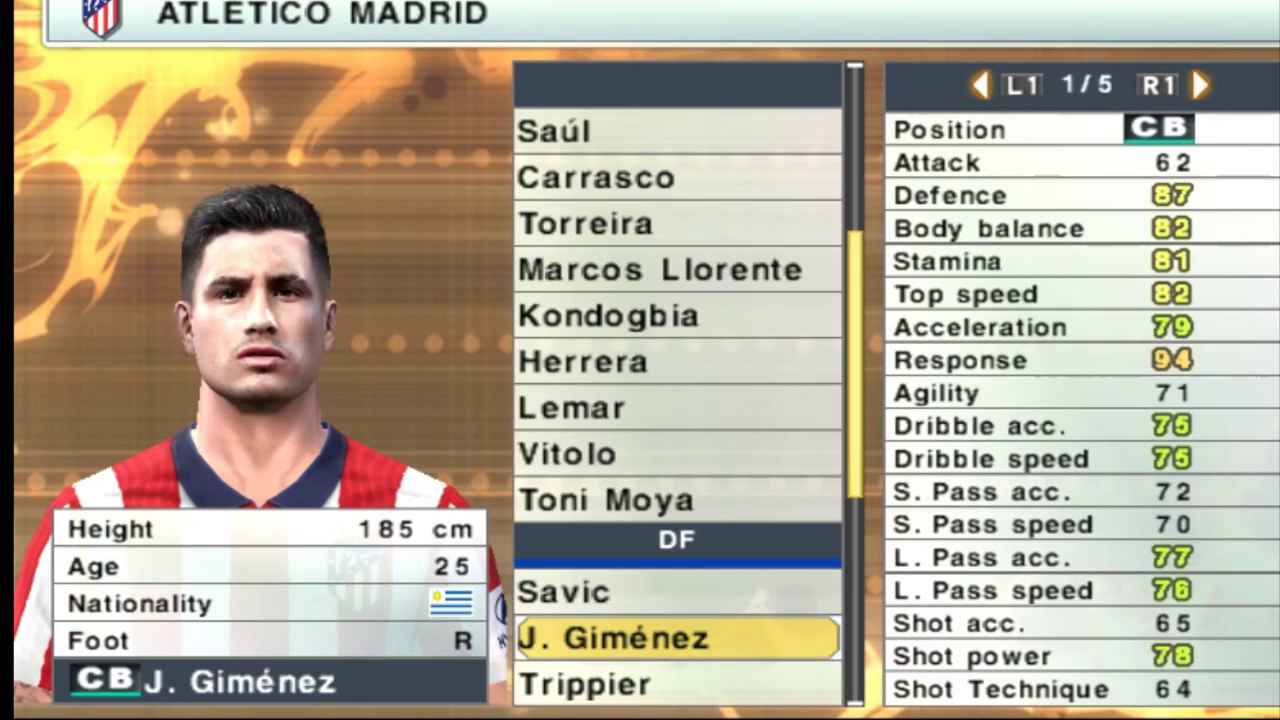
# Step: Browse Atletico Madrid's defenders down to Vrsaljko and back to J. Giménez, checking their skins in the preview
pyautogui.press('Down')
pyautogui.press('Down')
pyautogui.press('Down')
pyautogui.press('Down')
pyautogui.press('Down')
pyautogui.press('Down')
pyautogui.press('Down')
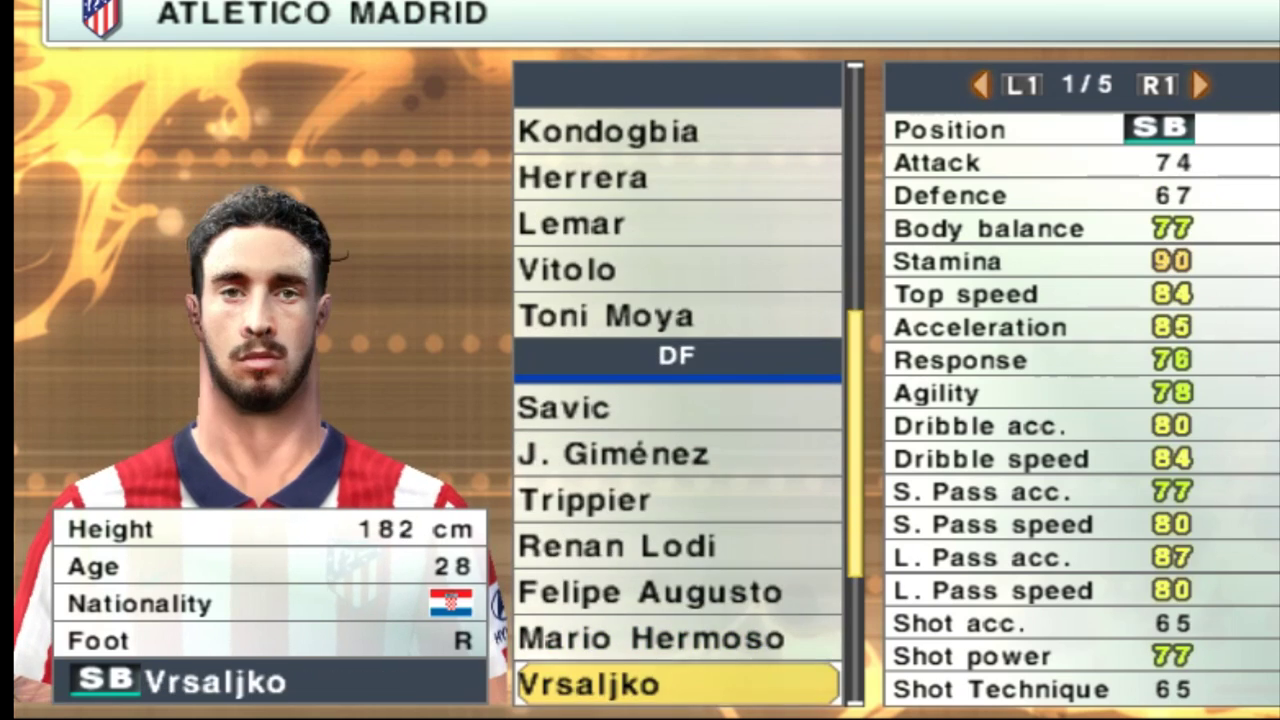
pyautogui.press('Up')
pyautogui.press('Up')
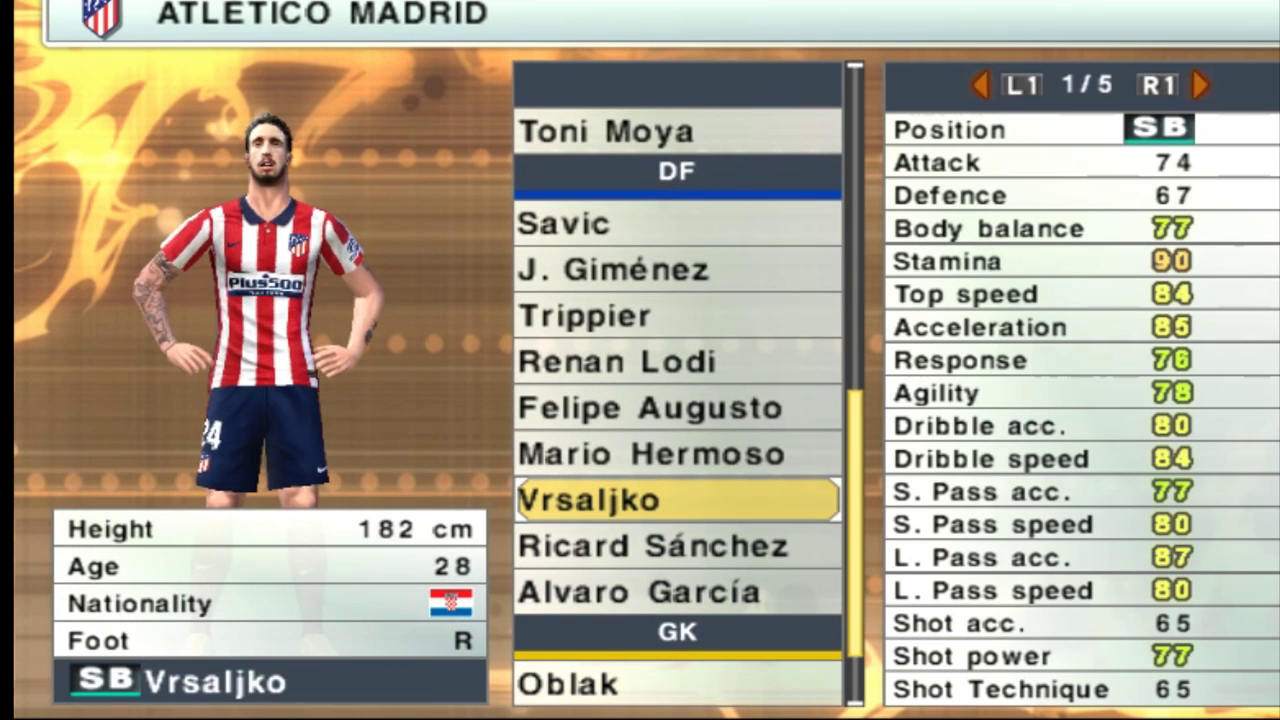
pyautogui.press('Up')
pyautogui.press('Up')
pyautogui.press('Up')
pyautogui.press('Up')
pyautogui.press('Up')
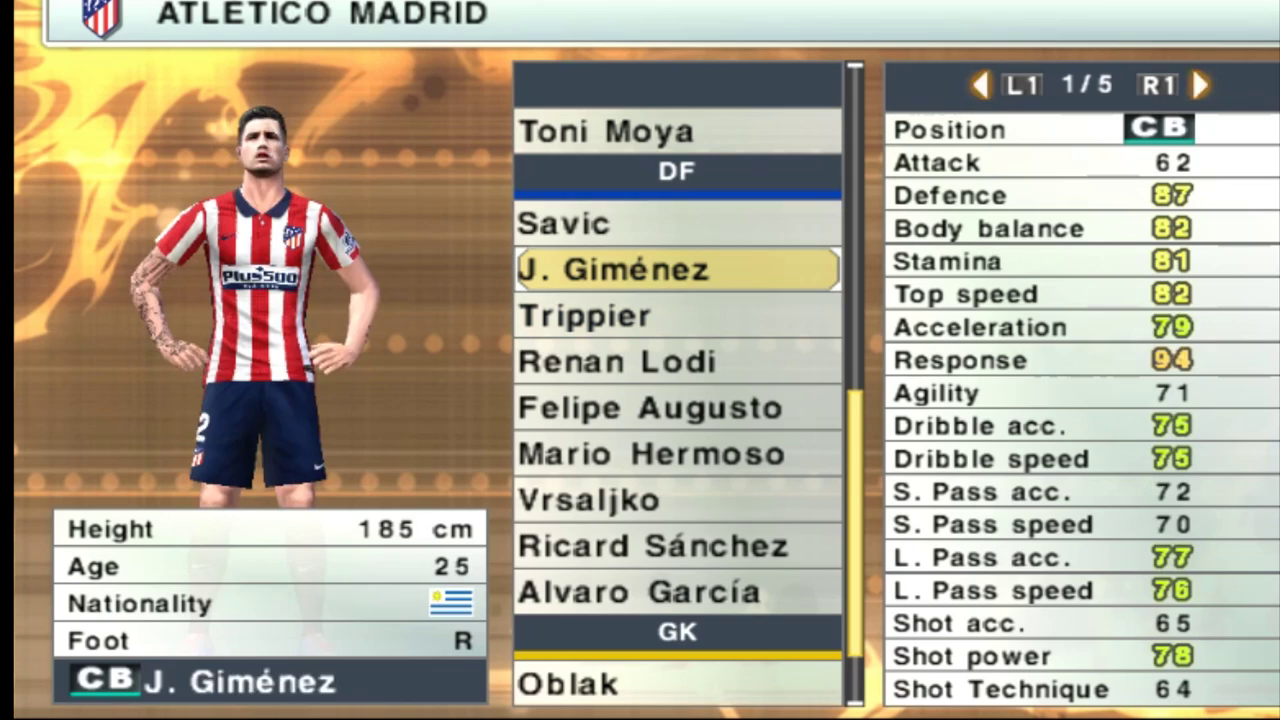
# Step: Browse up through Atletico Madrid's midfielders to Saúl and check his arm tattoo in the preview
pyautogui.press('Up')
pyautogui.press('Up')
pyautogui.press('Up')
pyautogui.press('Up')
pyautogui.press('Up')
pyautogui.press('Up')
pyautogui.press('Up')
pyautogui.press('Up')
pyautogui.press('Up')
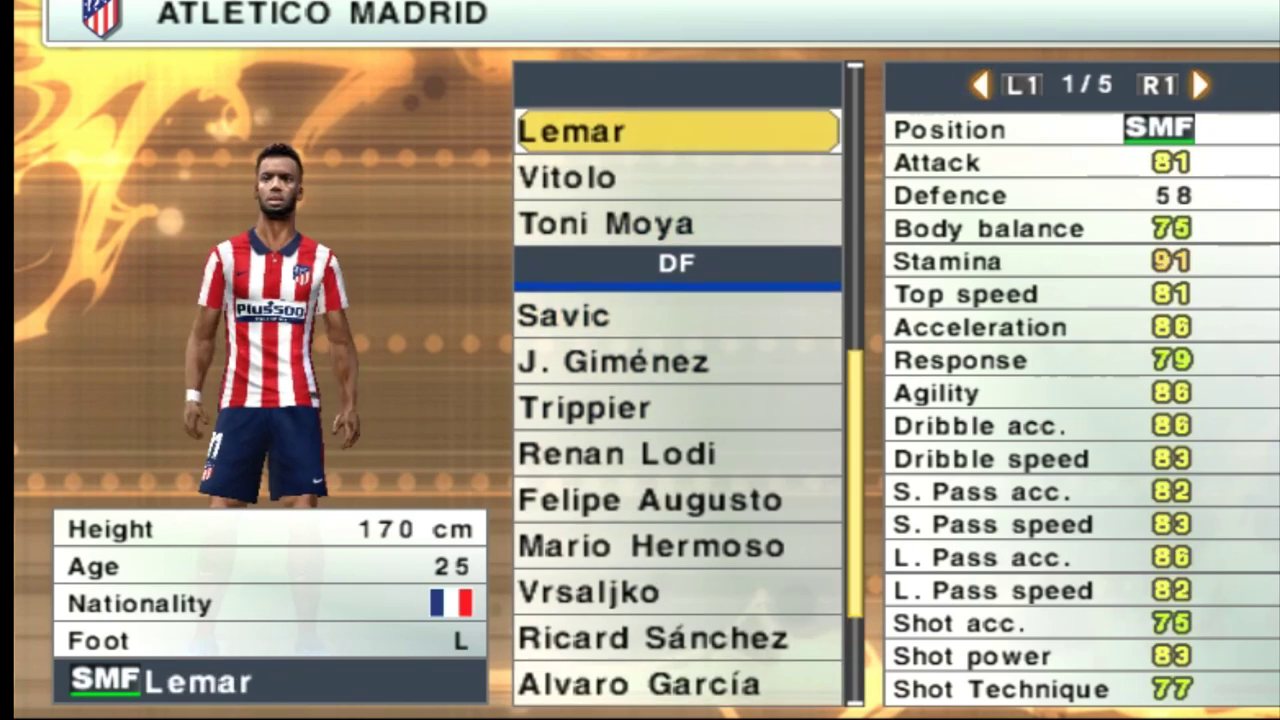
pyautogui.press('Up')
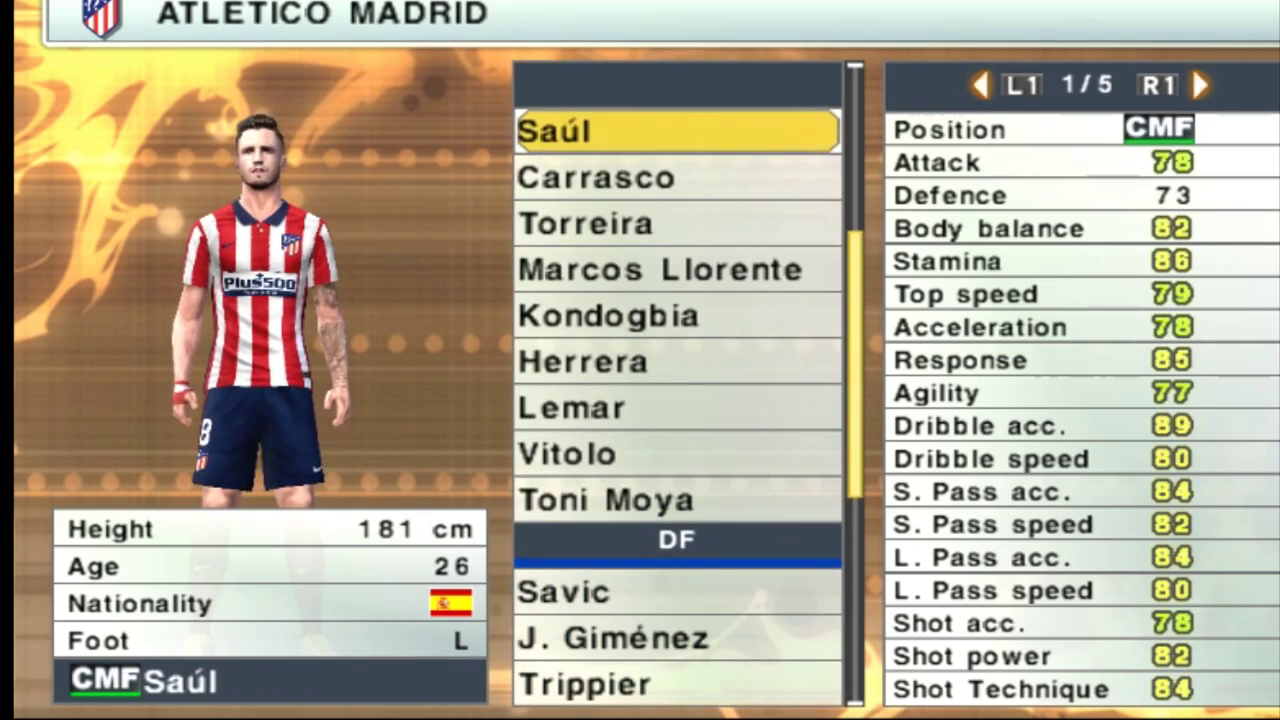
# Step: Open the appearance settings of Suárez from Atletico Madrid's squad
pyautogui.press('Up')
pyautogui.press('Up')
pyautogui.press('Up')
pyautogui.press('Up')
pyautogui.press('Return')
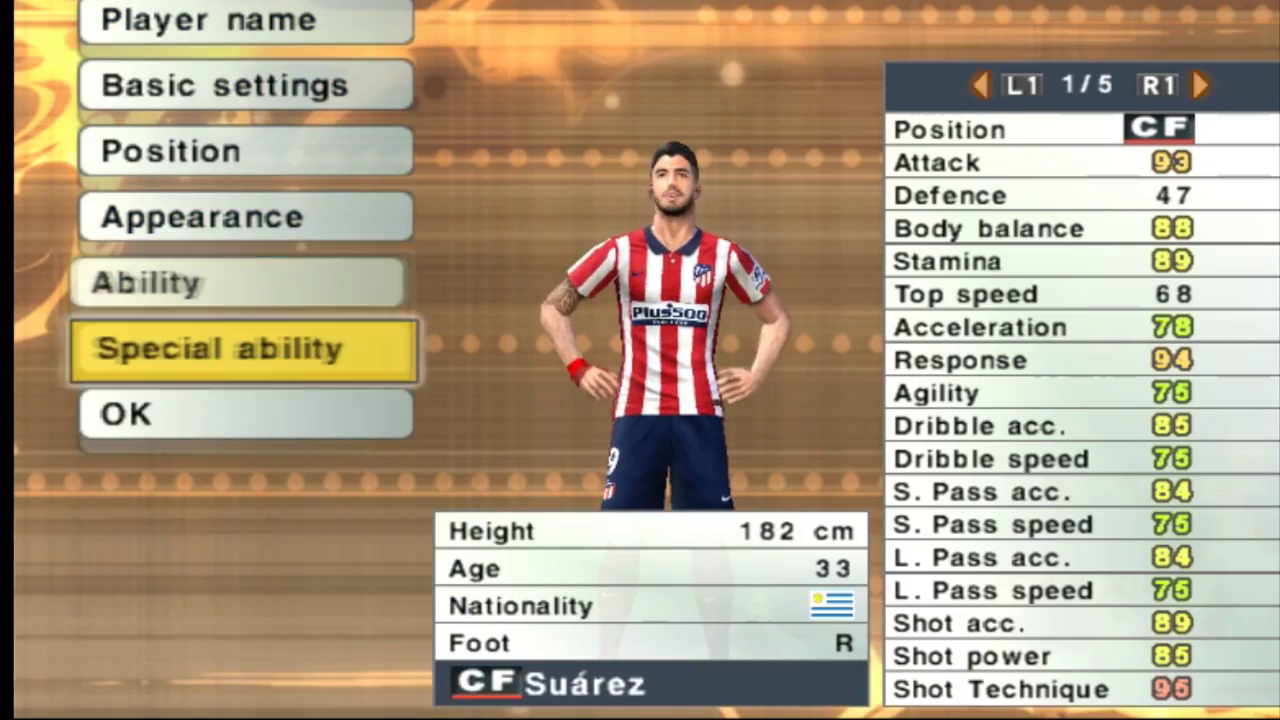
pyautogui.press('Up')
pyautogui.press('Return')
# Step: Examine Suárez's arm tattoo in the accessories view and leave his player editor
pyautogui.press('Down')
pyautogui.press('Down')
pyautogui.press('Down')
pyautogui.press('Down')
pyautogui.press('Return')
pyautogui.press('Down')
pyautogui.press('Down')
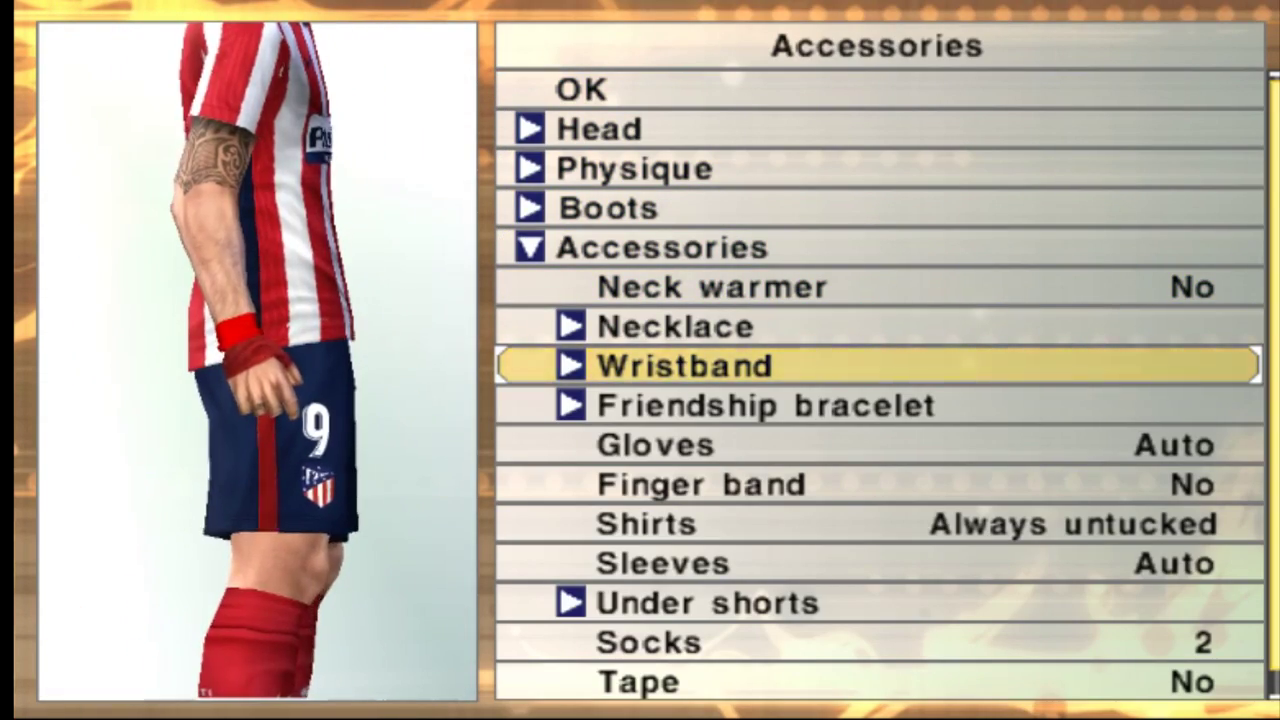
pyautogui.press('Escape')
pyautogui.press('Return')
pyautogui.press('Return')
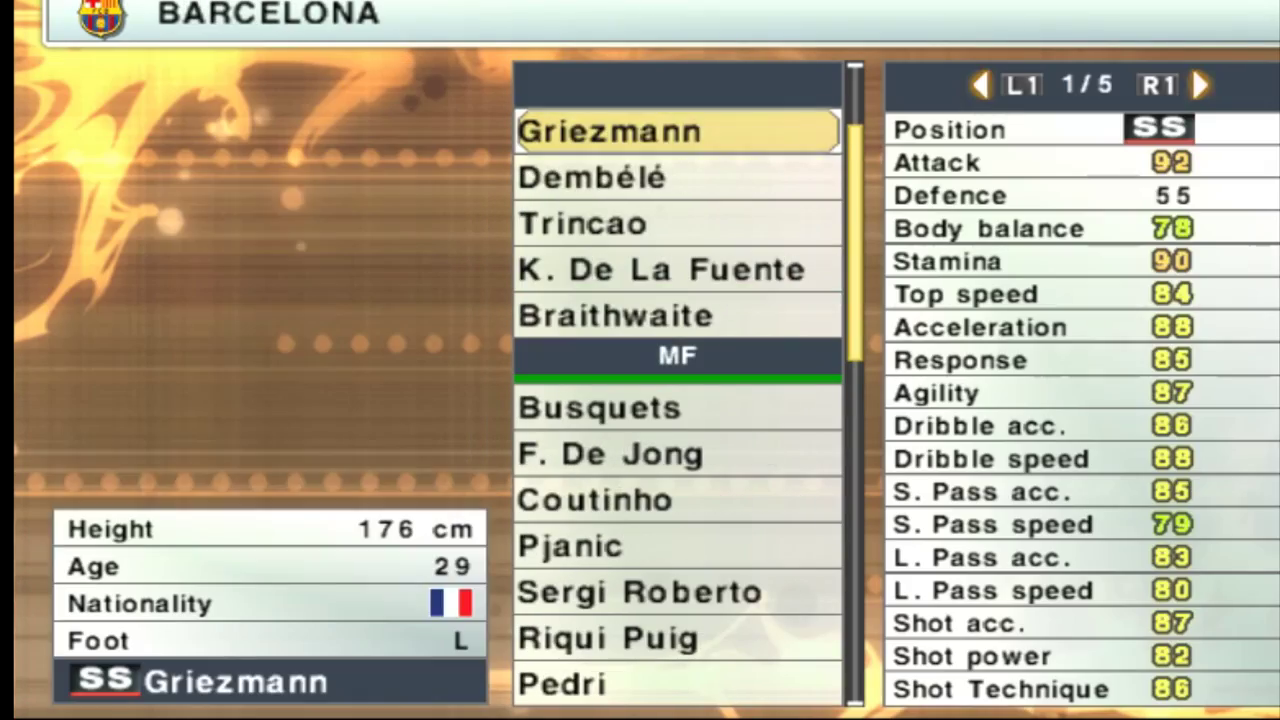
# Step: Open Messi's appearance settings from the Barcelona squad list
pyautogui.press('Up')
pyautogui.press('Up')
pyautogui.press('Return')
pyautogui.press('Escape')
pyautogui.press('Return')
pyautogui.press('Down')
pyautogui.press('Down')
pyautogui.press('Return')
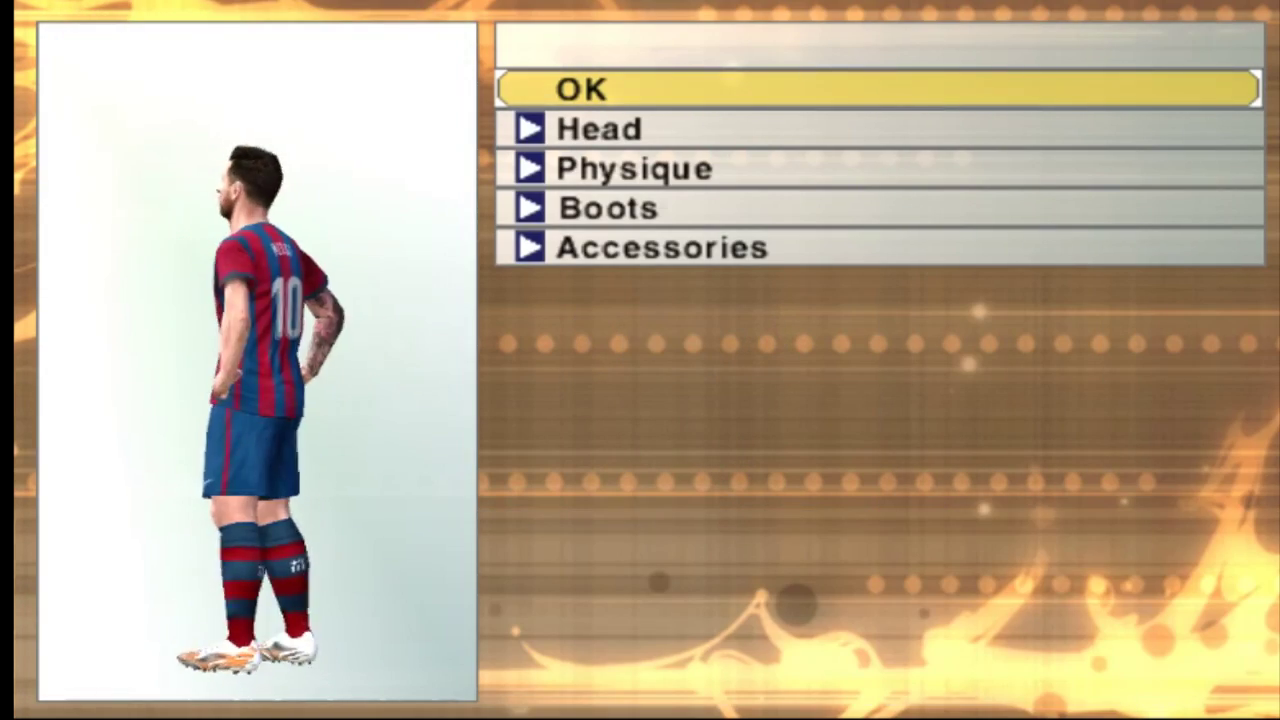
# Step: Examine Messi's arm tattoo in the accessories view and go back to the team selection
pyautogui.press('Down')
pyautogui.press('Down')
pyautogui.press('Down')
pyautogui.press('Down')
pyautogui.press('Return')
pyautogui.press('Down')
pyautogui.press('Down')
pyautogui.press('Down')
pyautogui.press('Down')
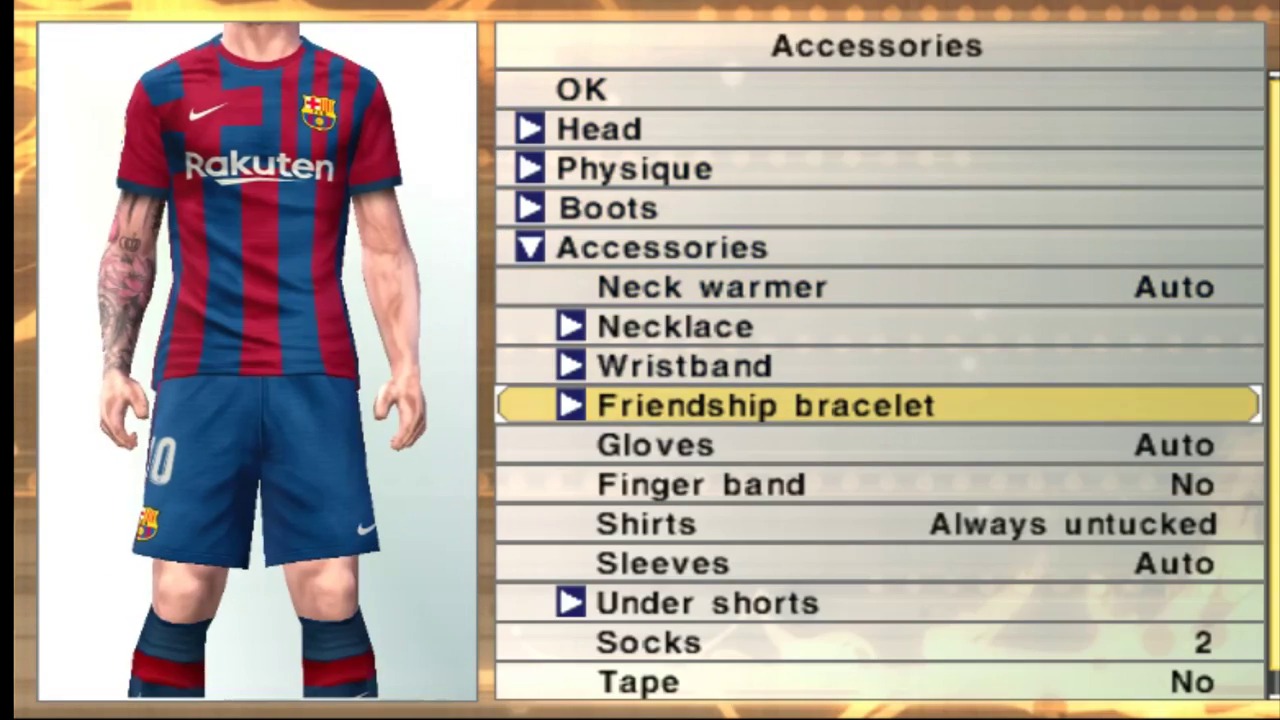
pyautogui.press('Escape')
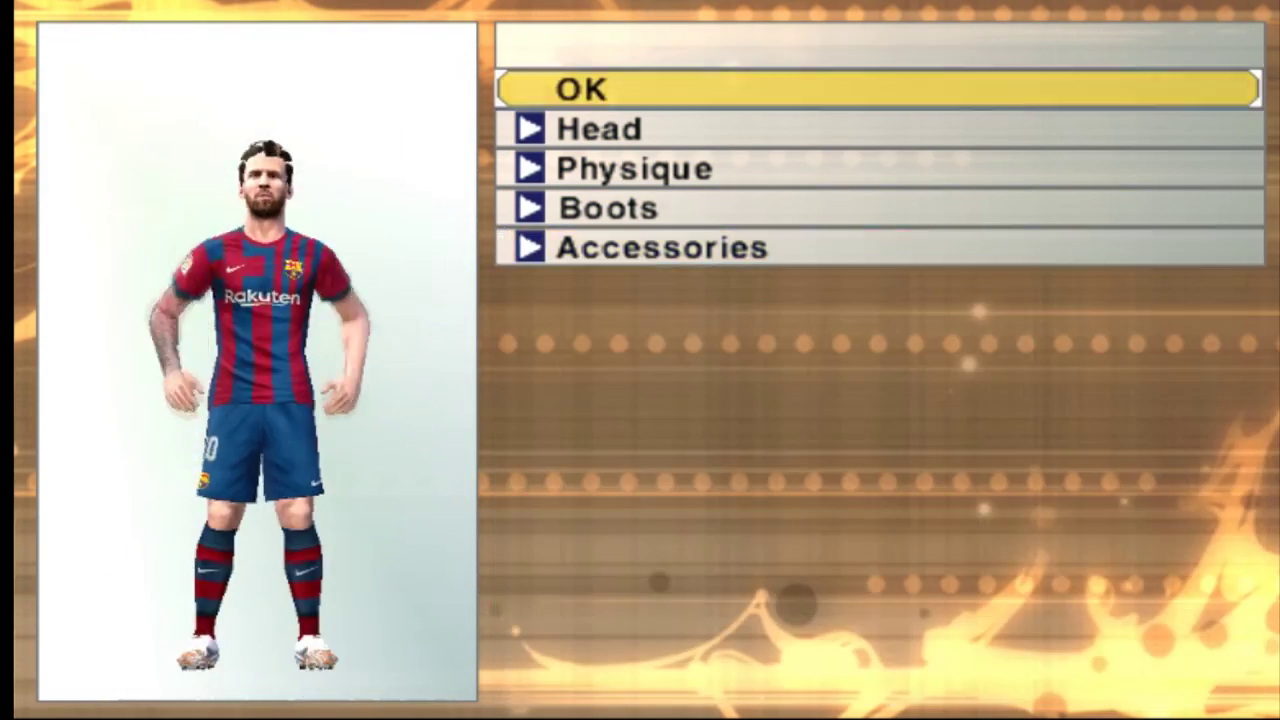
pyautogui.press('Escape')
pyautogui.press('Escape')
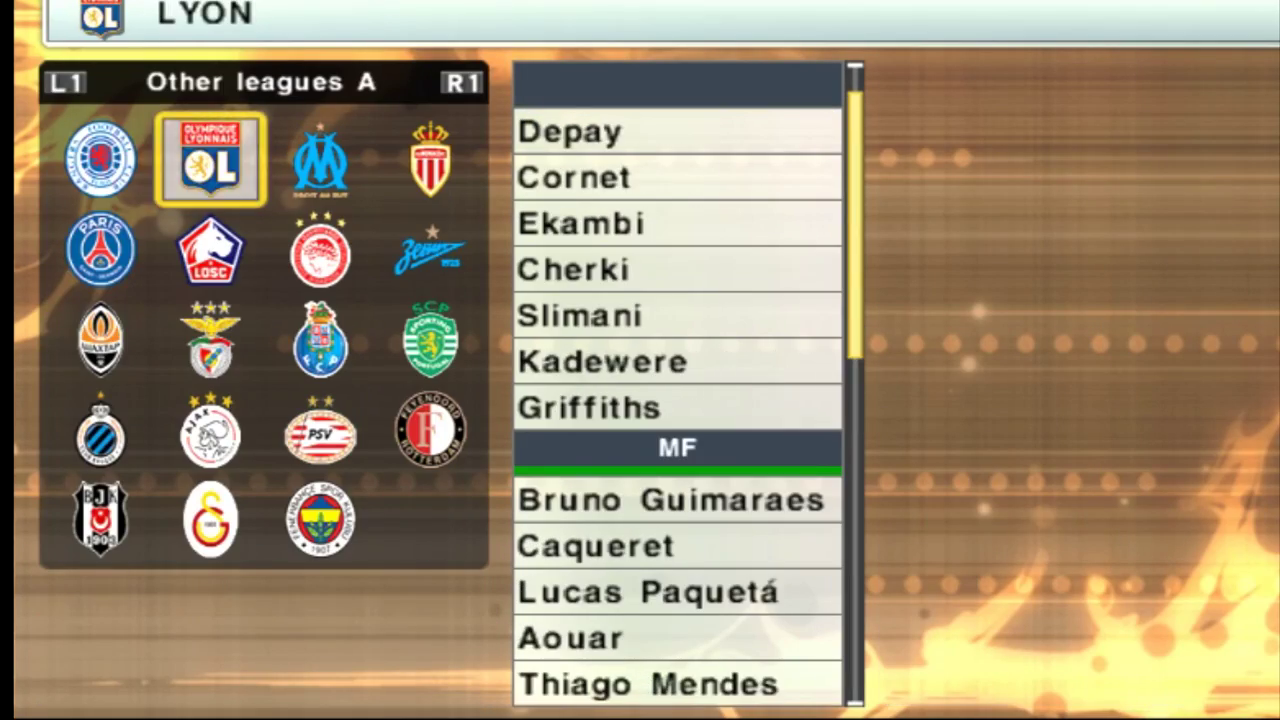
# Step: Select Paris Saint-Germain among Other leagues A and open Neymar's edit menu
pyautogui.press('Left')
pyautogui.press('Down')
pyautogui.press('Return')
pyautogui.press('Down')
pyautogui.press('Return')
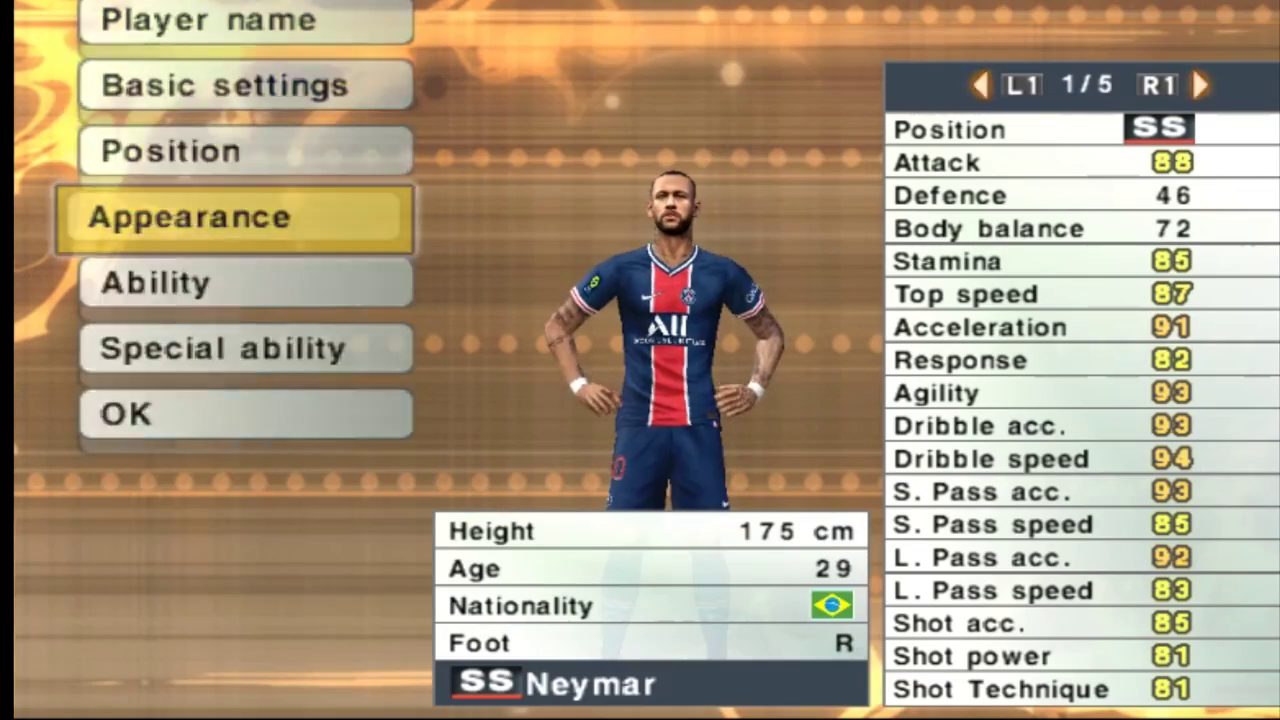
# Step: Examine Neymar's arm tattoos in the accessories view of his appearance settings and close his player editor
pyautogui.press('Return')
pyautogui.press('Down')
pyautogui.press('Down')
pyautogui.press('Down')
pyautogui.press('Return')
pyautogui.press('Down')
pyautogui.press('Down')
pyautogui.press('Down')
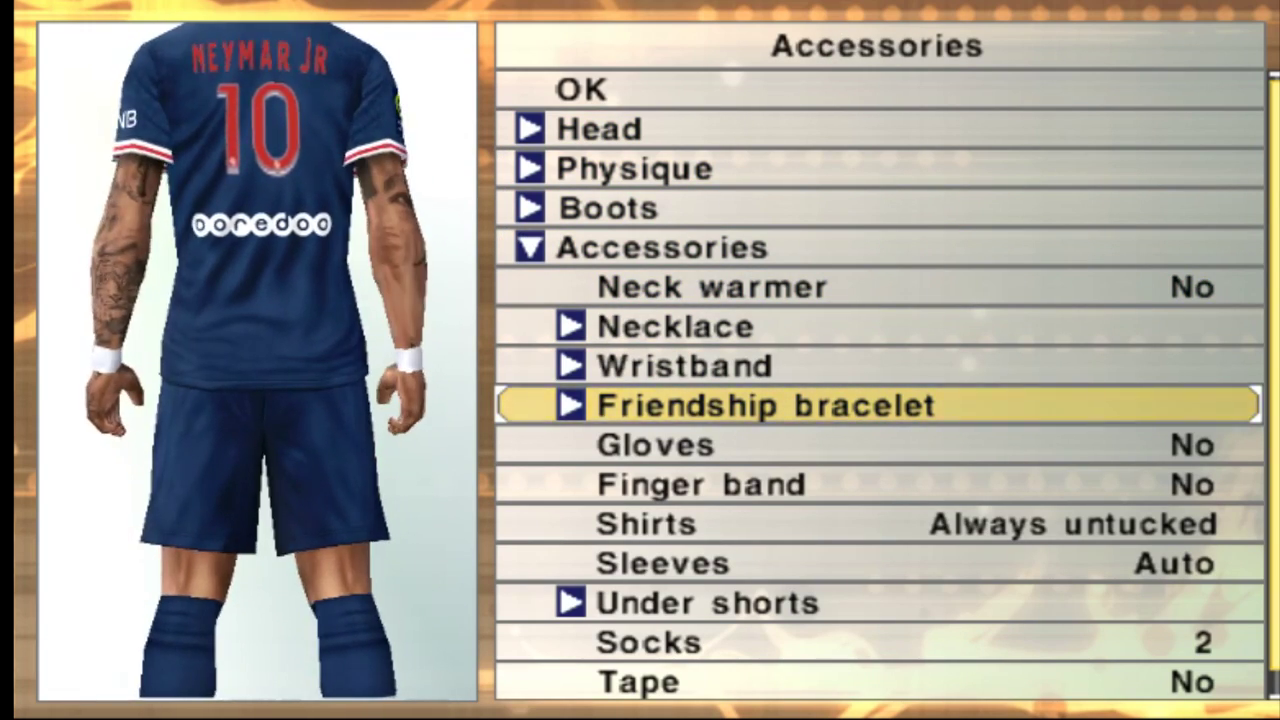
pyautogui.press('Escape')
pyautogui.press('Return')
pyautogui.press('Down')
pyautogui.press('Down')
pyautogui.press('Down')
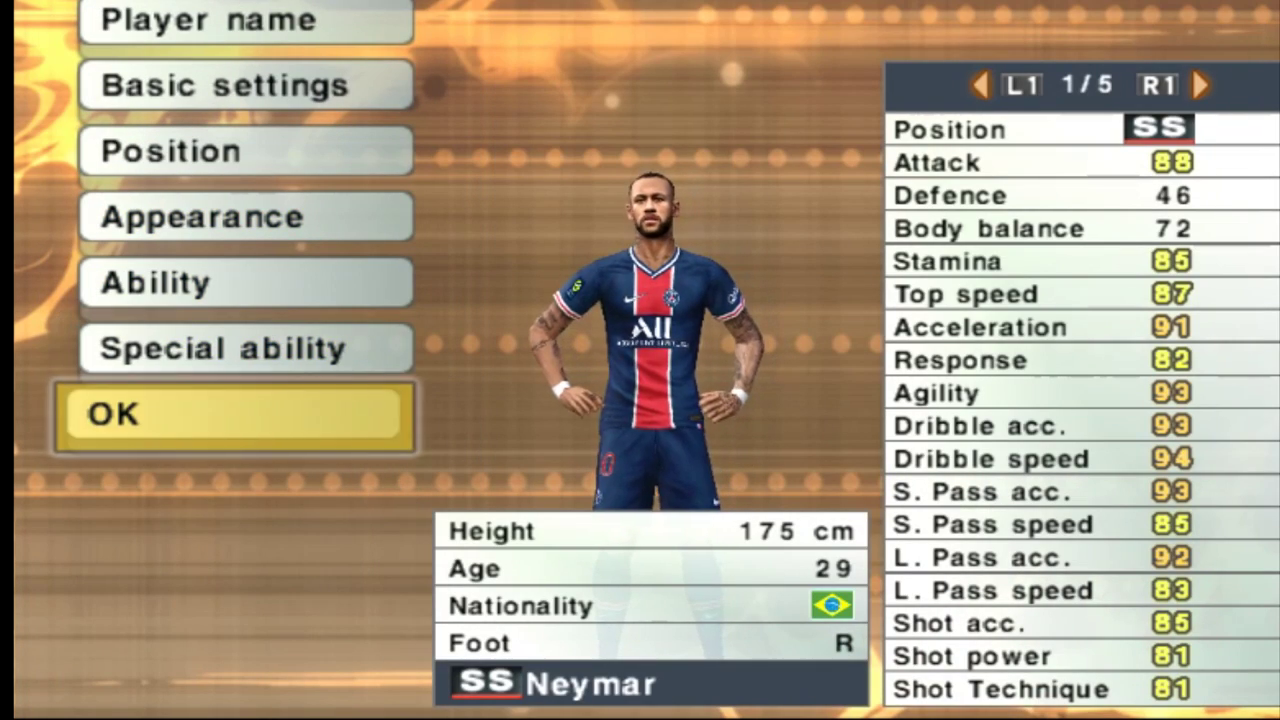
pyautogui.press('Return')
# Step: Open Inter's squad list and check L. Martínez's arm tattoos in the player preview
pyautogui.press('Escape')
pyautogui.press('q')
pyautogui.press('q')
pyautogui.press('q')
pyautogui.press('Right')
pyautogui.press('Right')
pyautogui.press('Right')
pyautogui.press('Return')
pyautogui.press('Down')
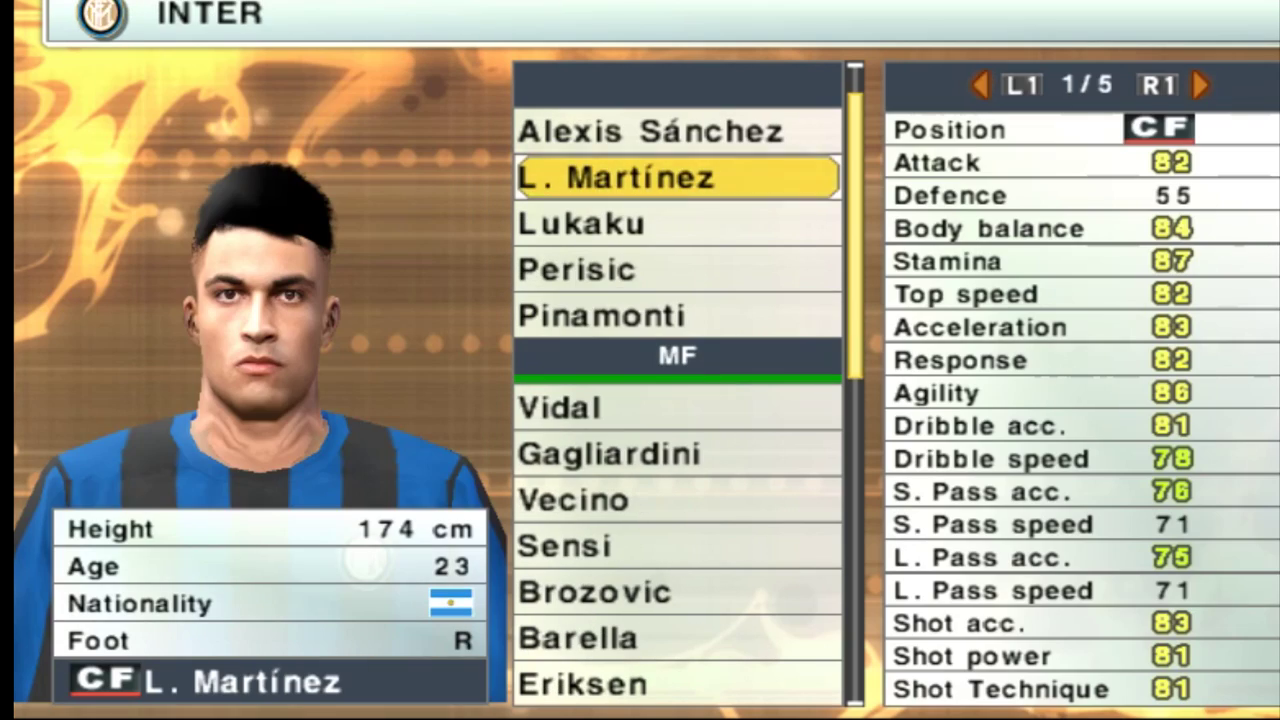
pyautogui.press('Return')
pyautogui.press('Escape')
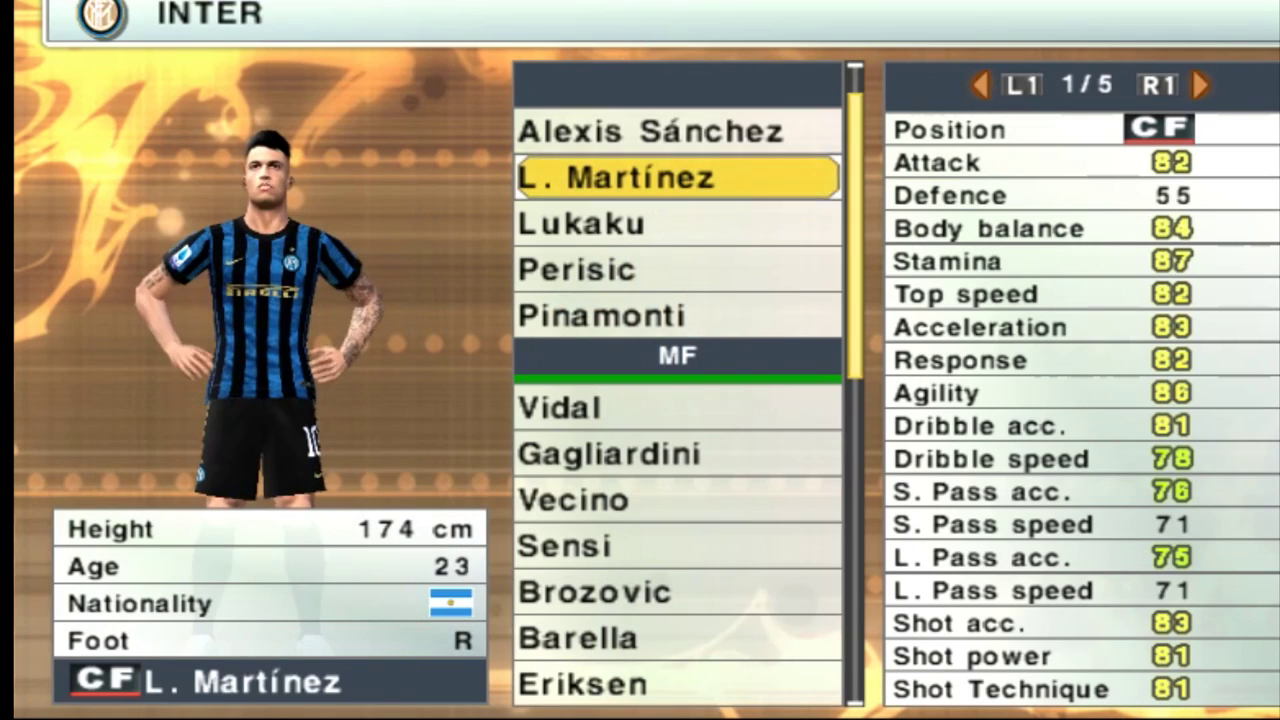